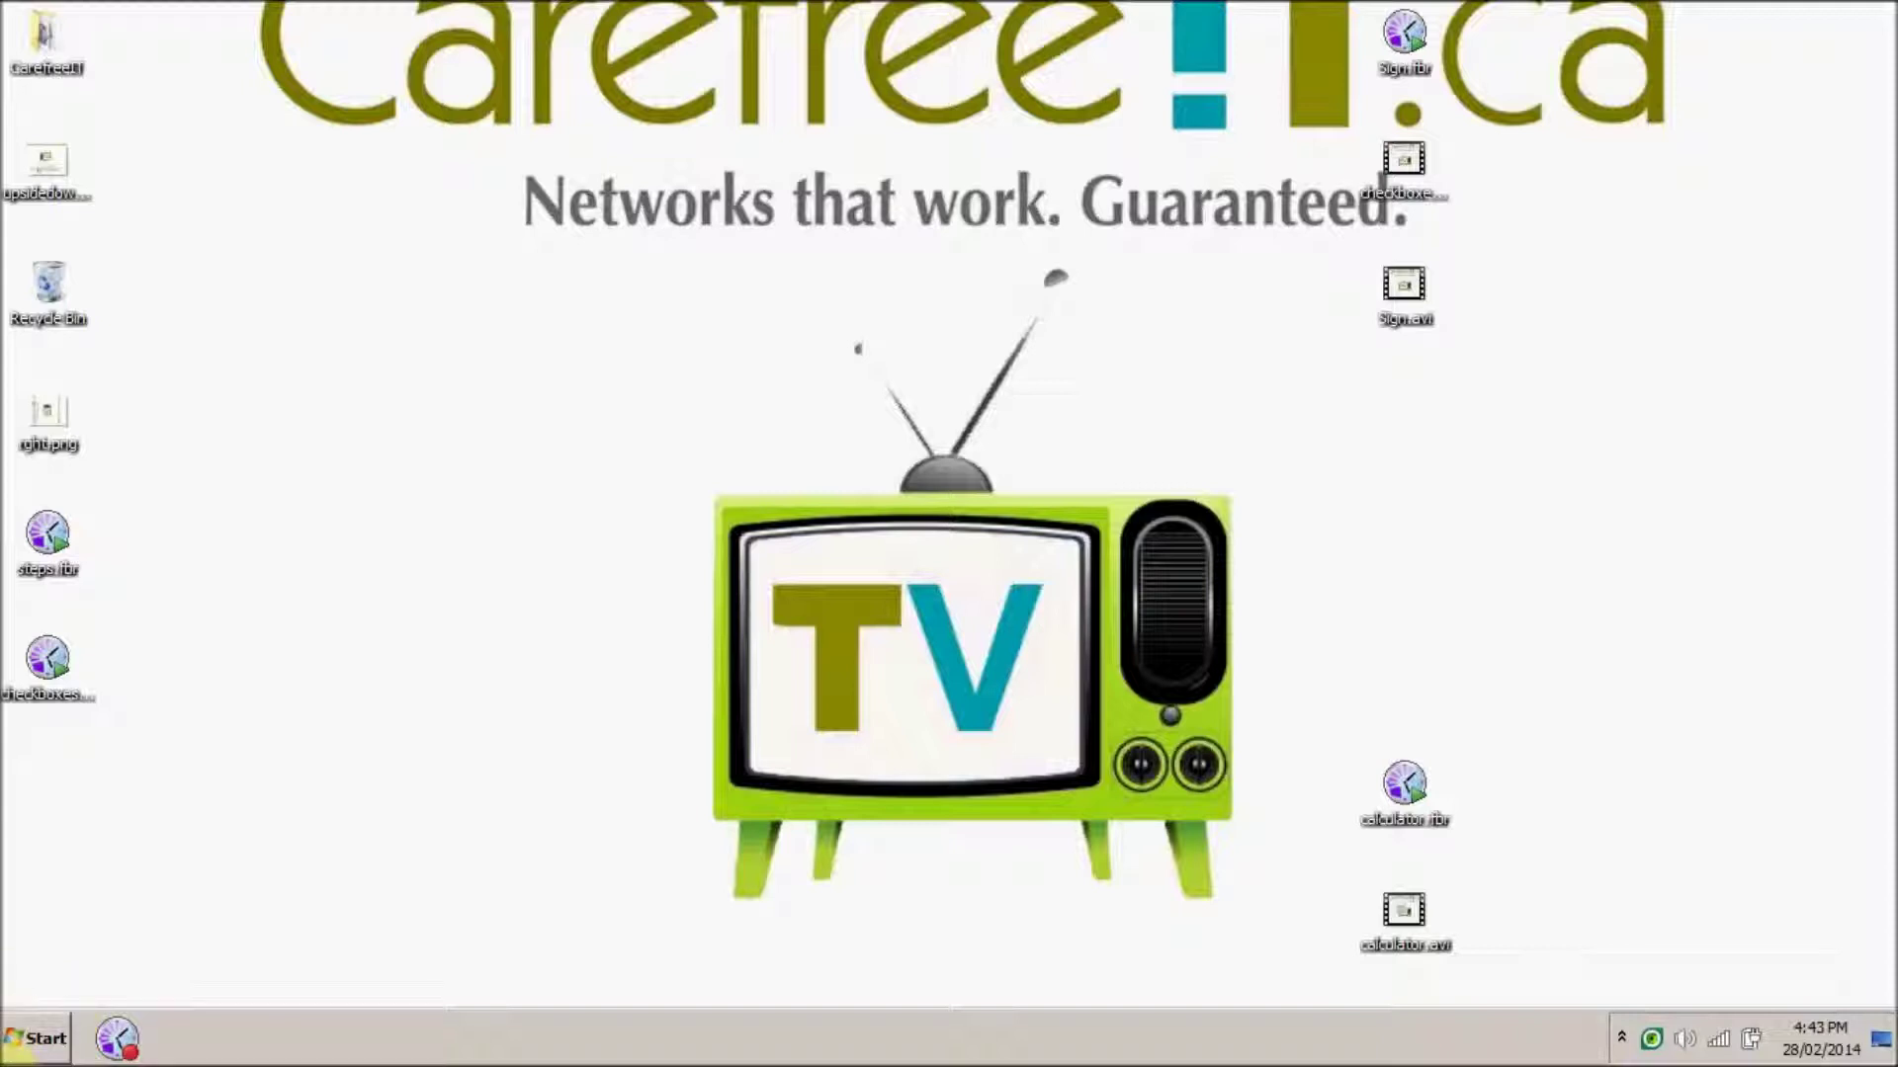
Step: Search the Start menu for "psr" and launch psr.exe, the Problem Steps Recorder
{"action": "left_click", "coordinate": [30, 1045]}
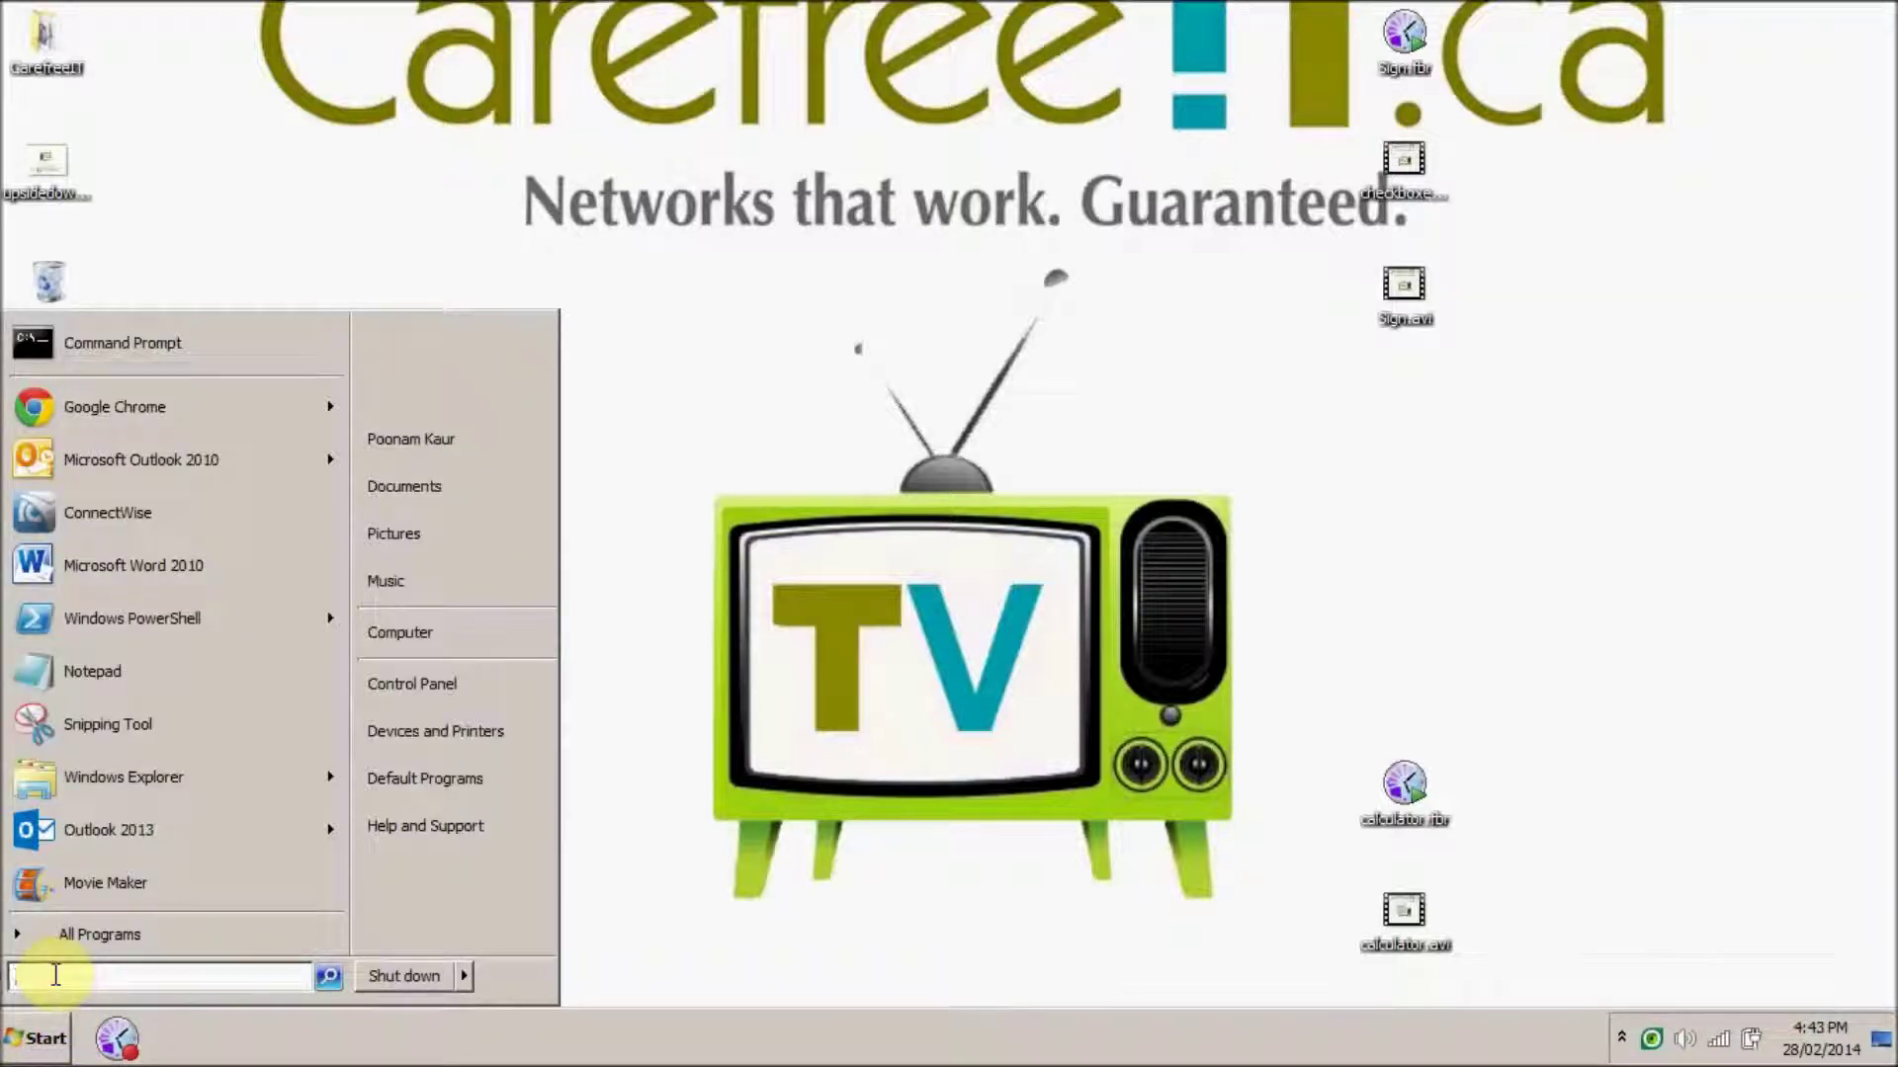
{"action": "type", "text": "record st"}
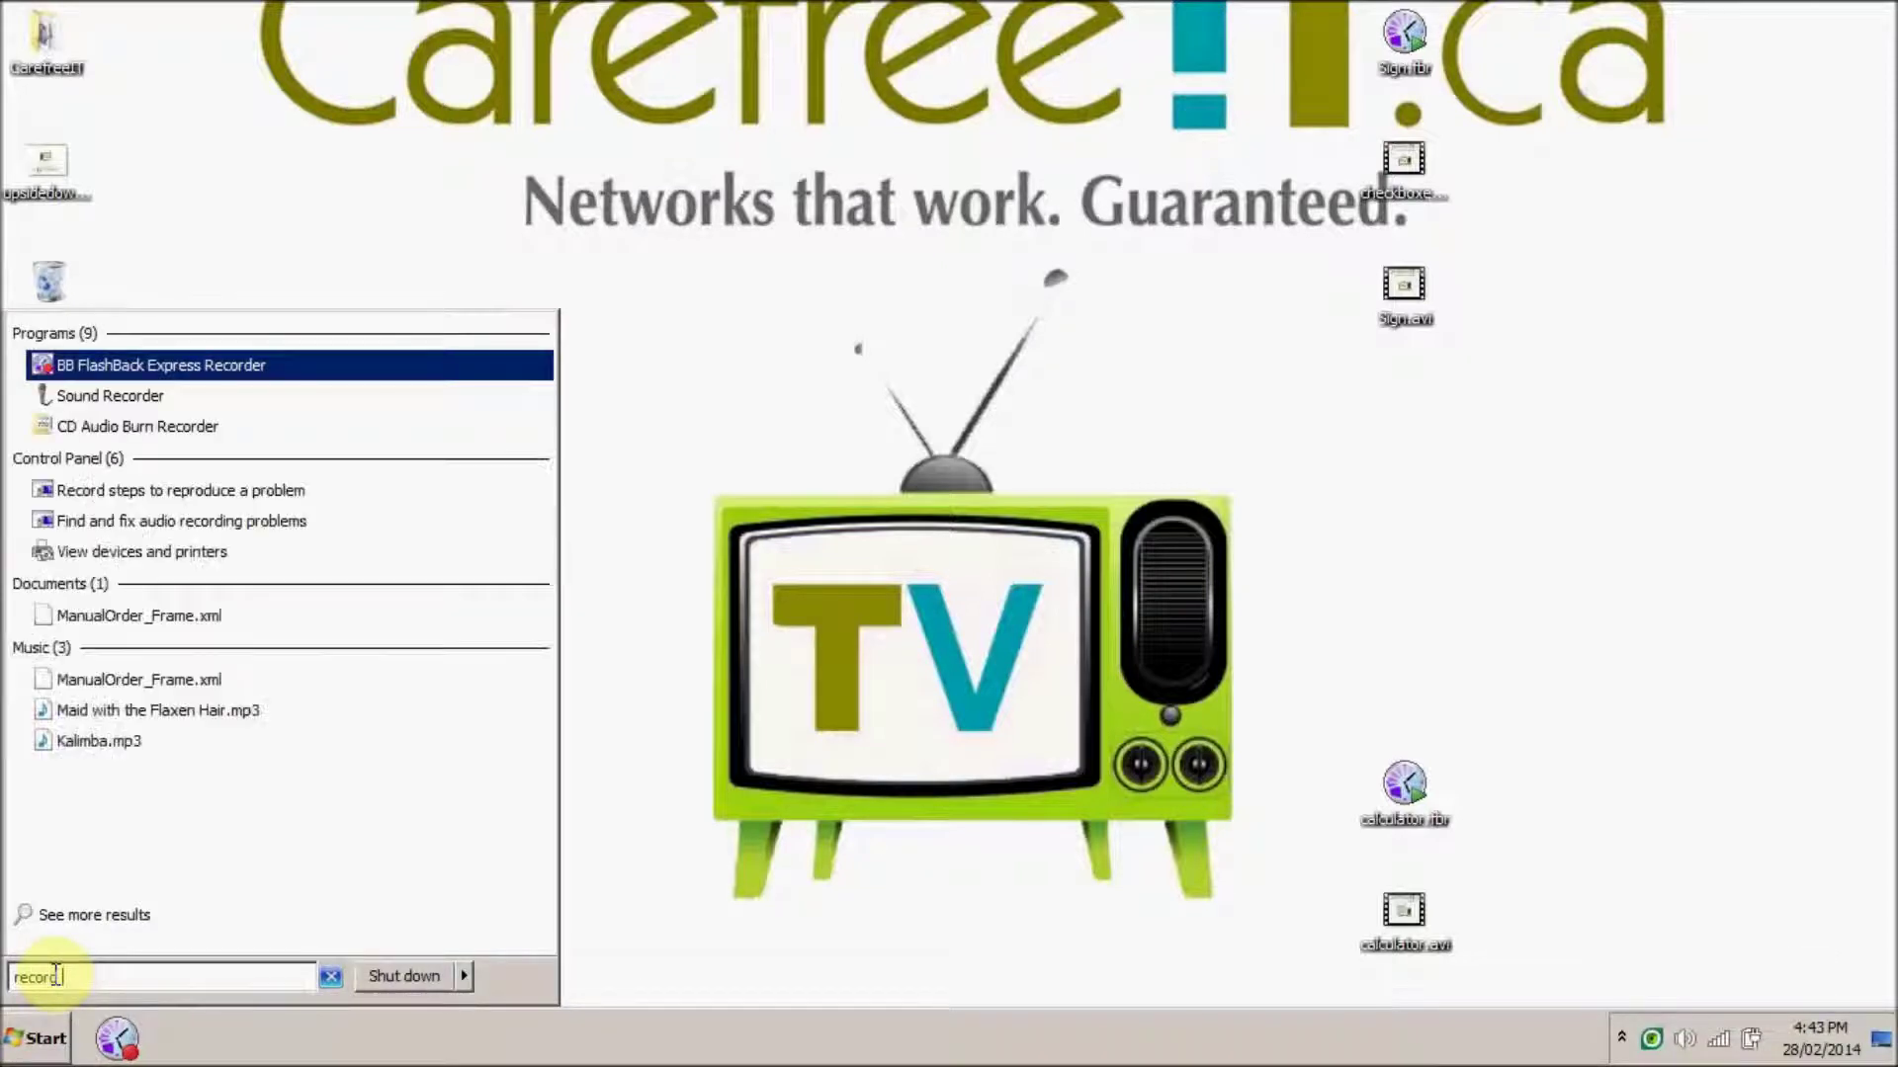
{"action": "type", "text": "eps"}
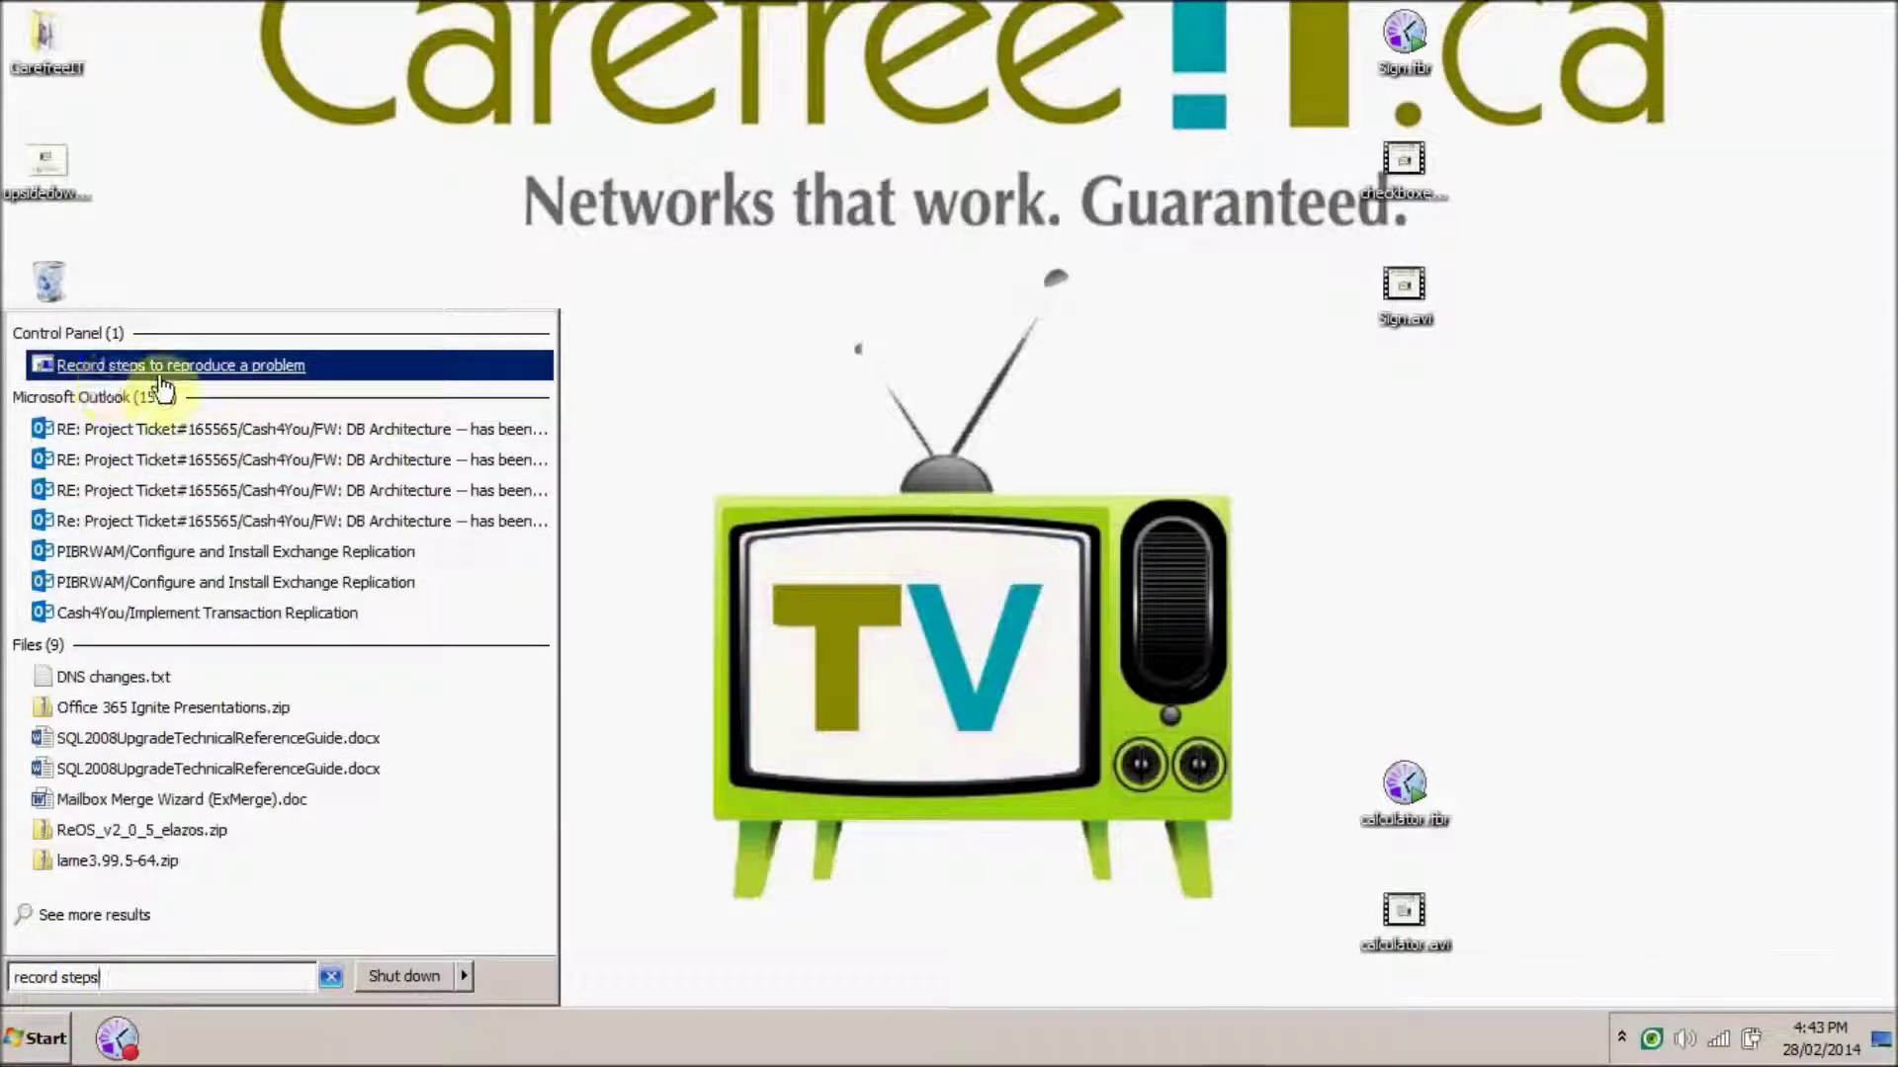
{"action": "left_click_drag", "start_coordinate": [148, 980], "coordinate": [7, 976]}
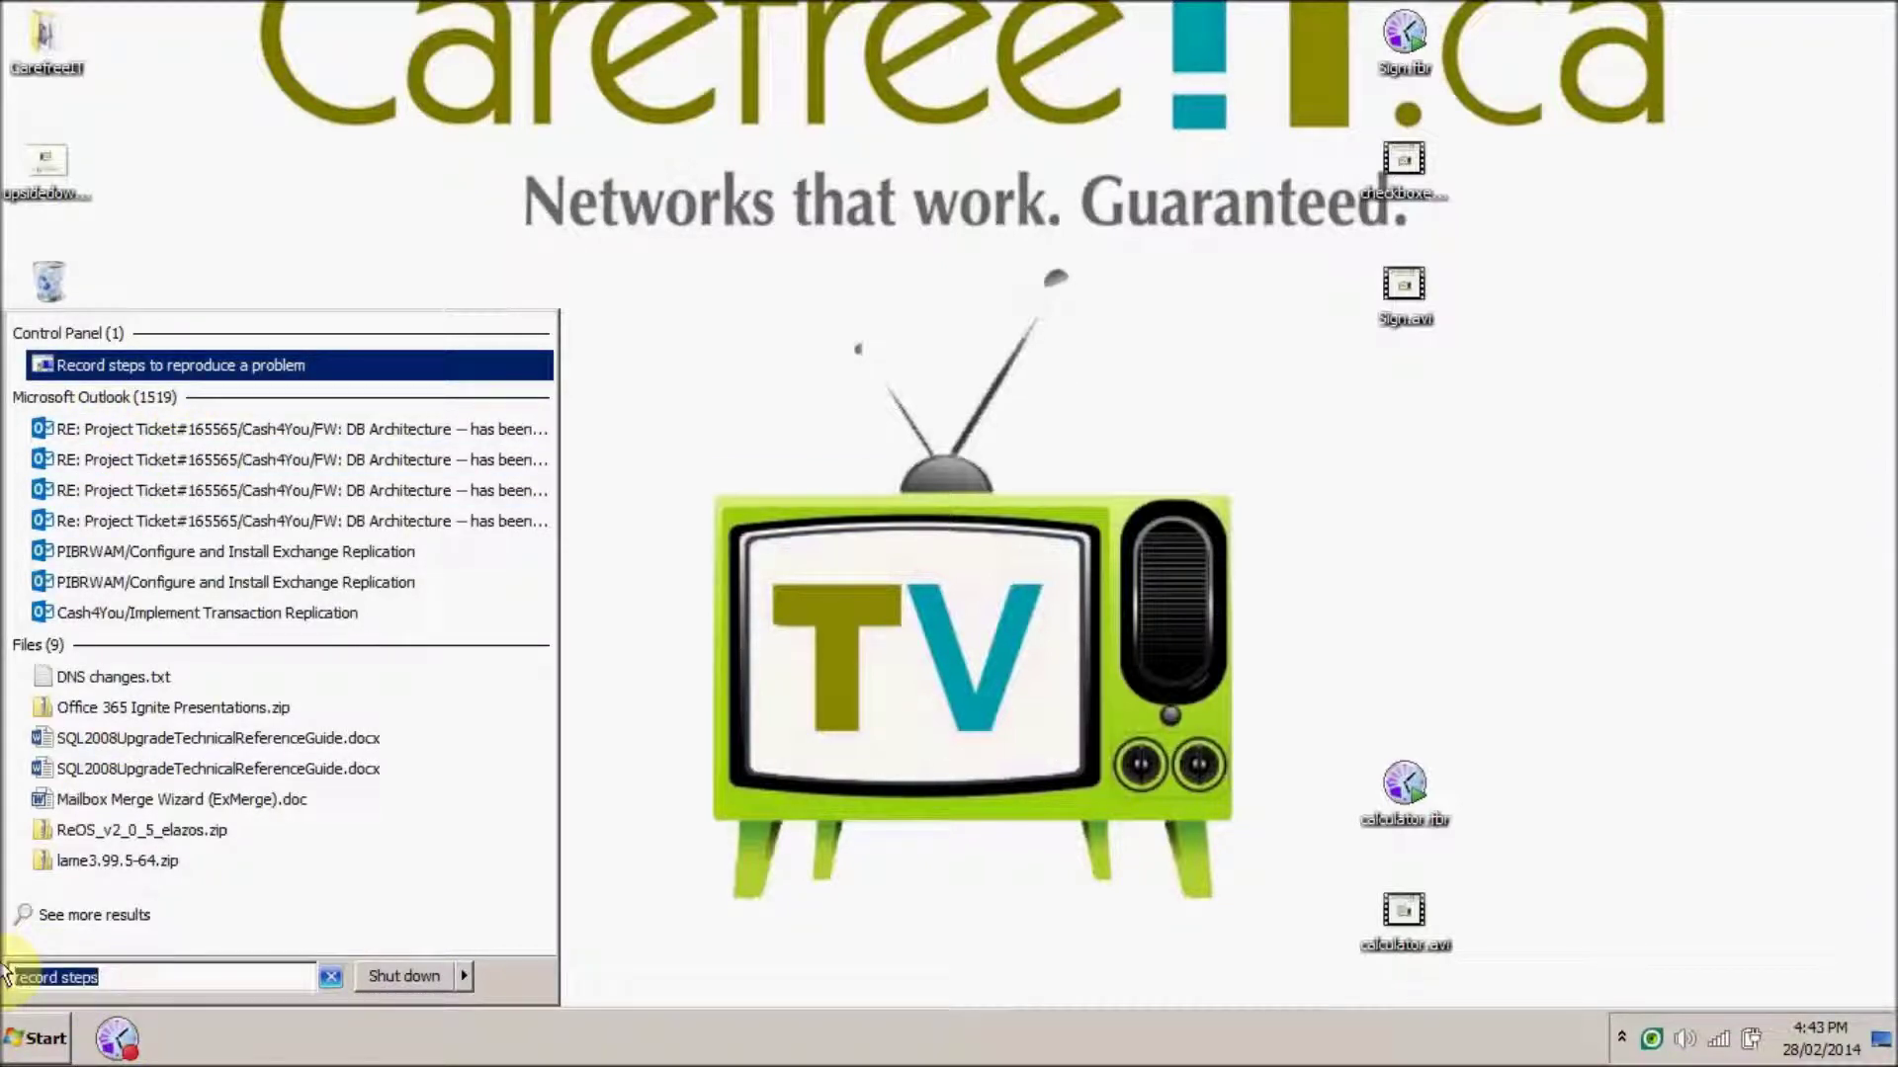
{"action": "type", "text": "psr"}
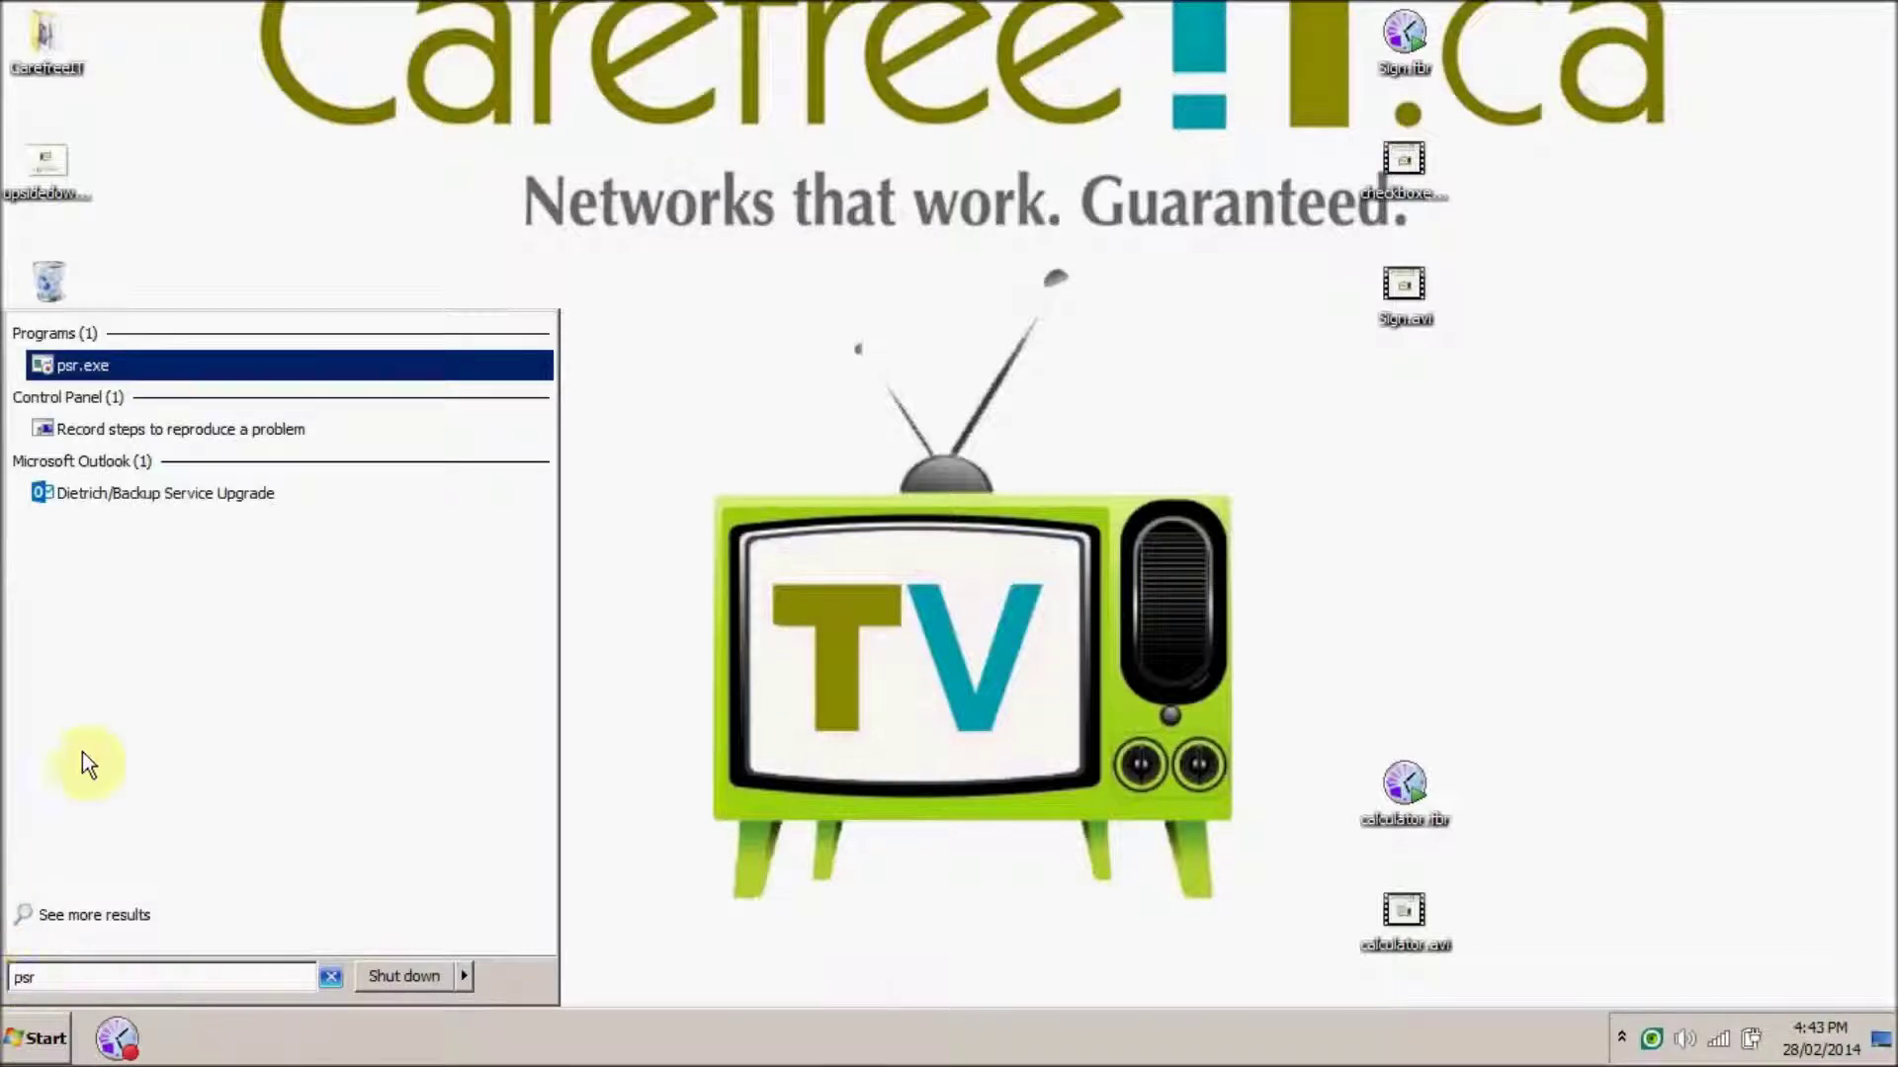
{"action": "left_click", "coordinate": [69, 367]}
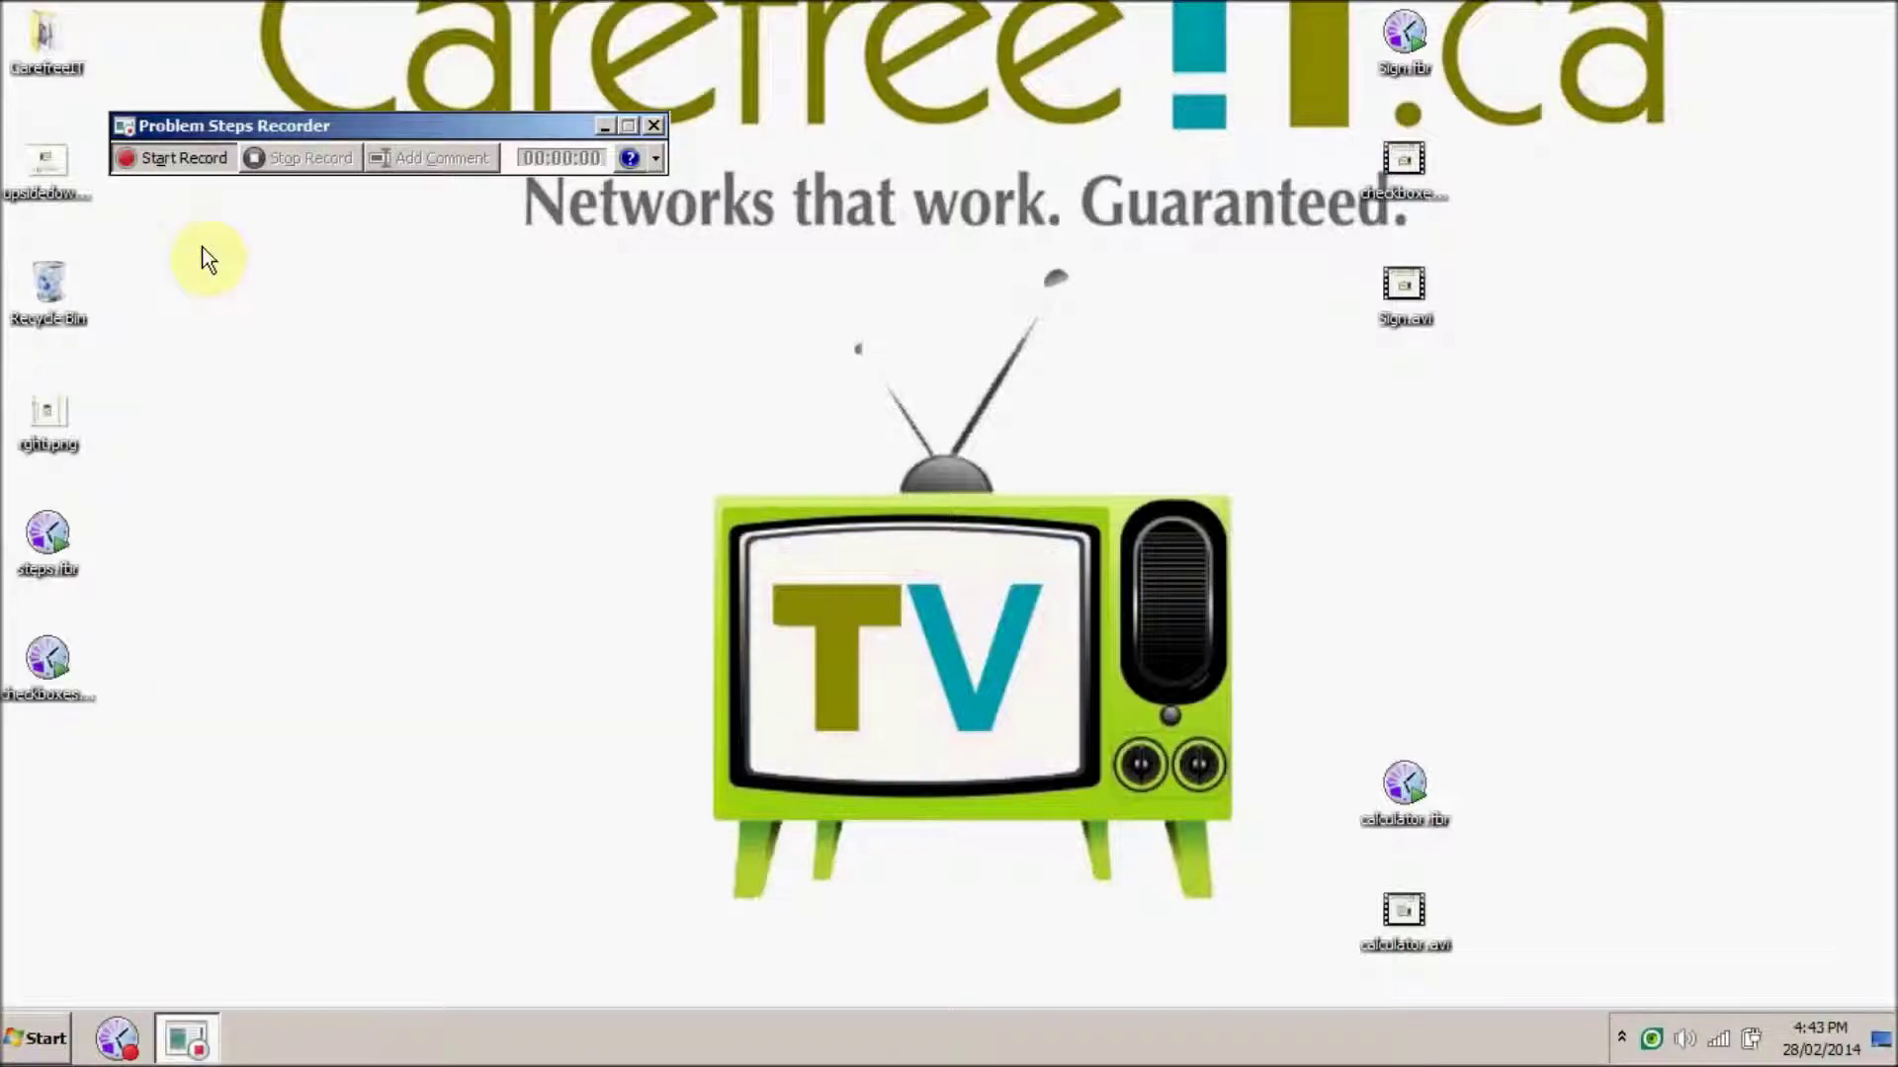
Step: Start recording, then launch Microsoft Word 2010 from the Start menu
{"action": "left_click", "coordinate": [156, 159]}
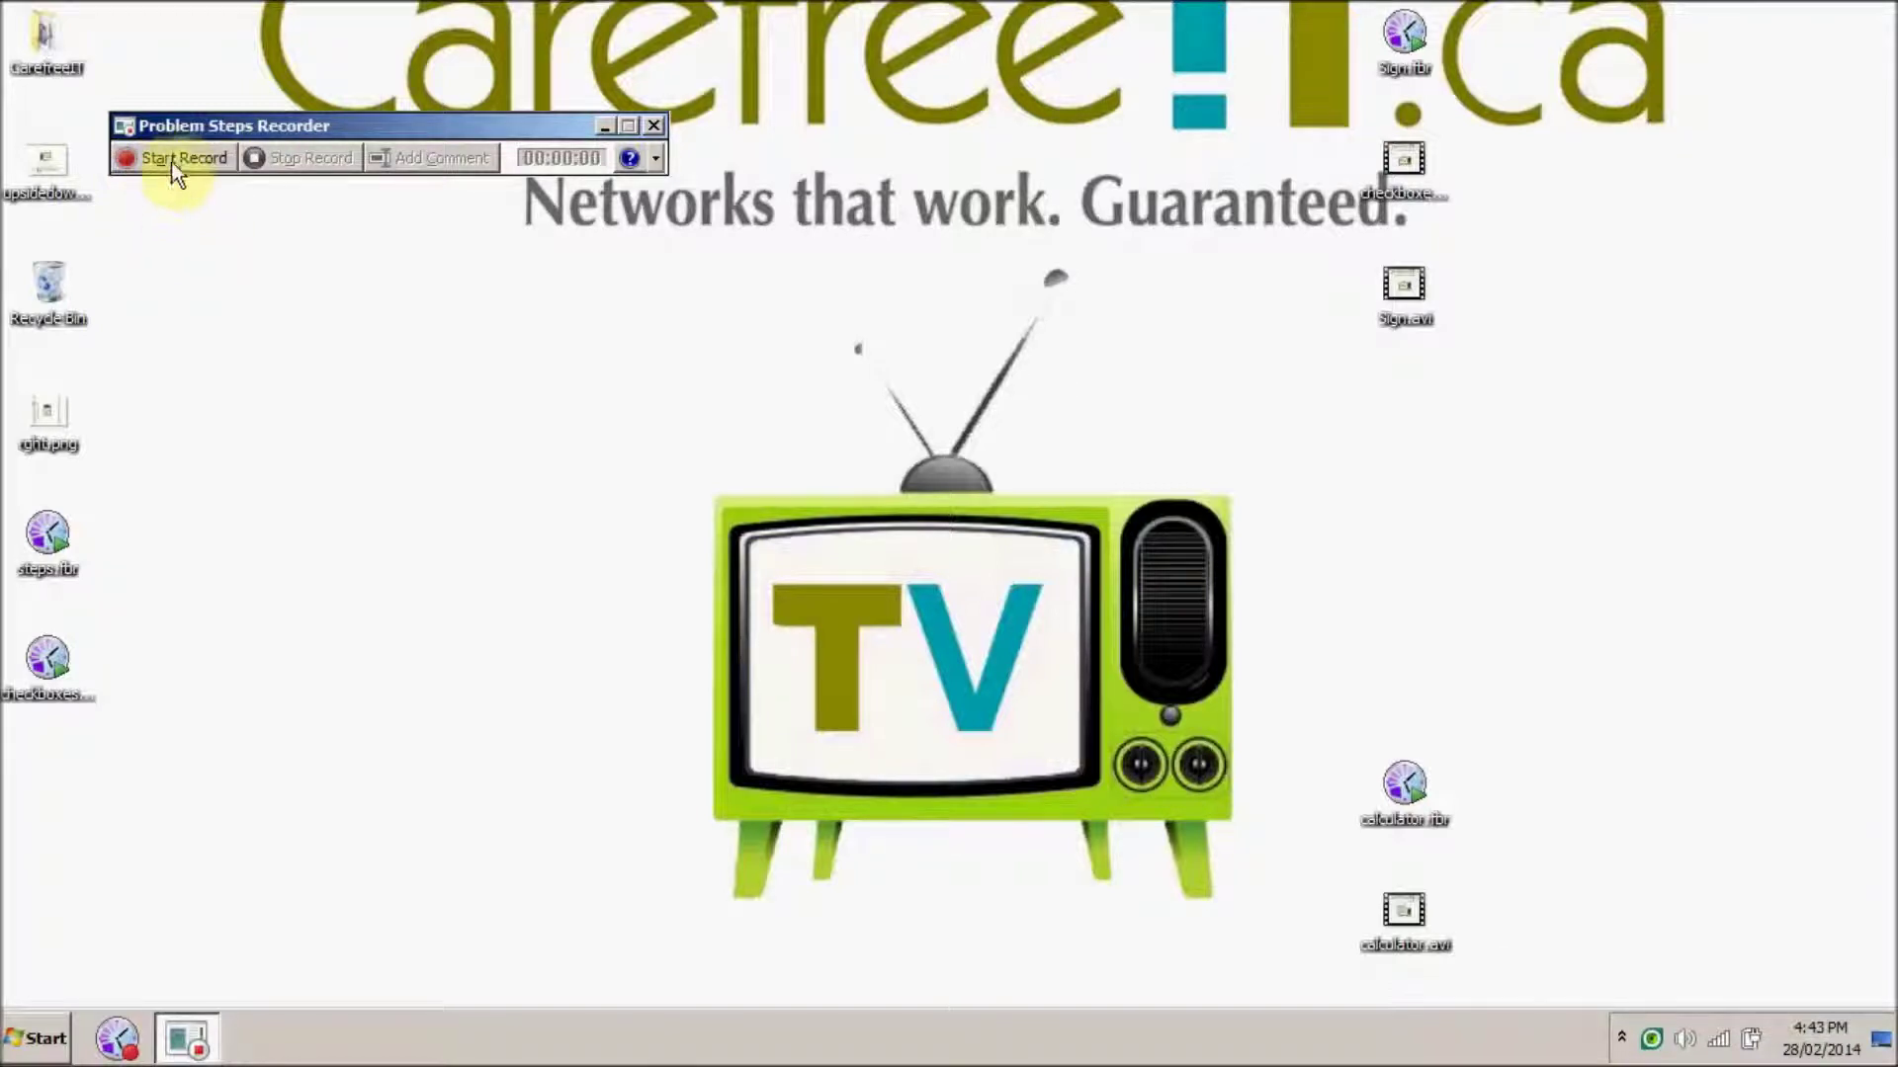
{"action": "left_click", "coordinate": [174, 156]}
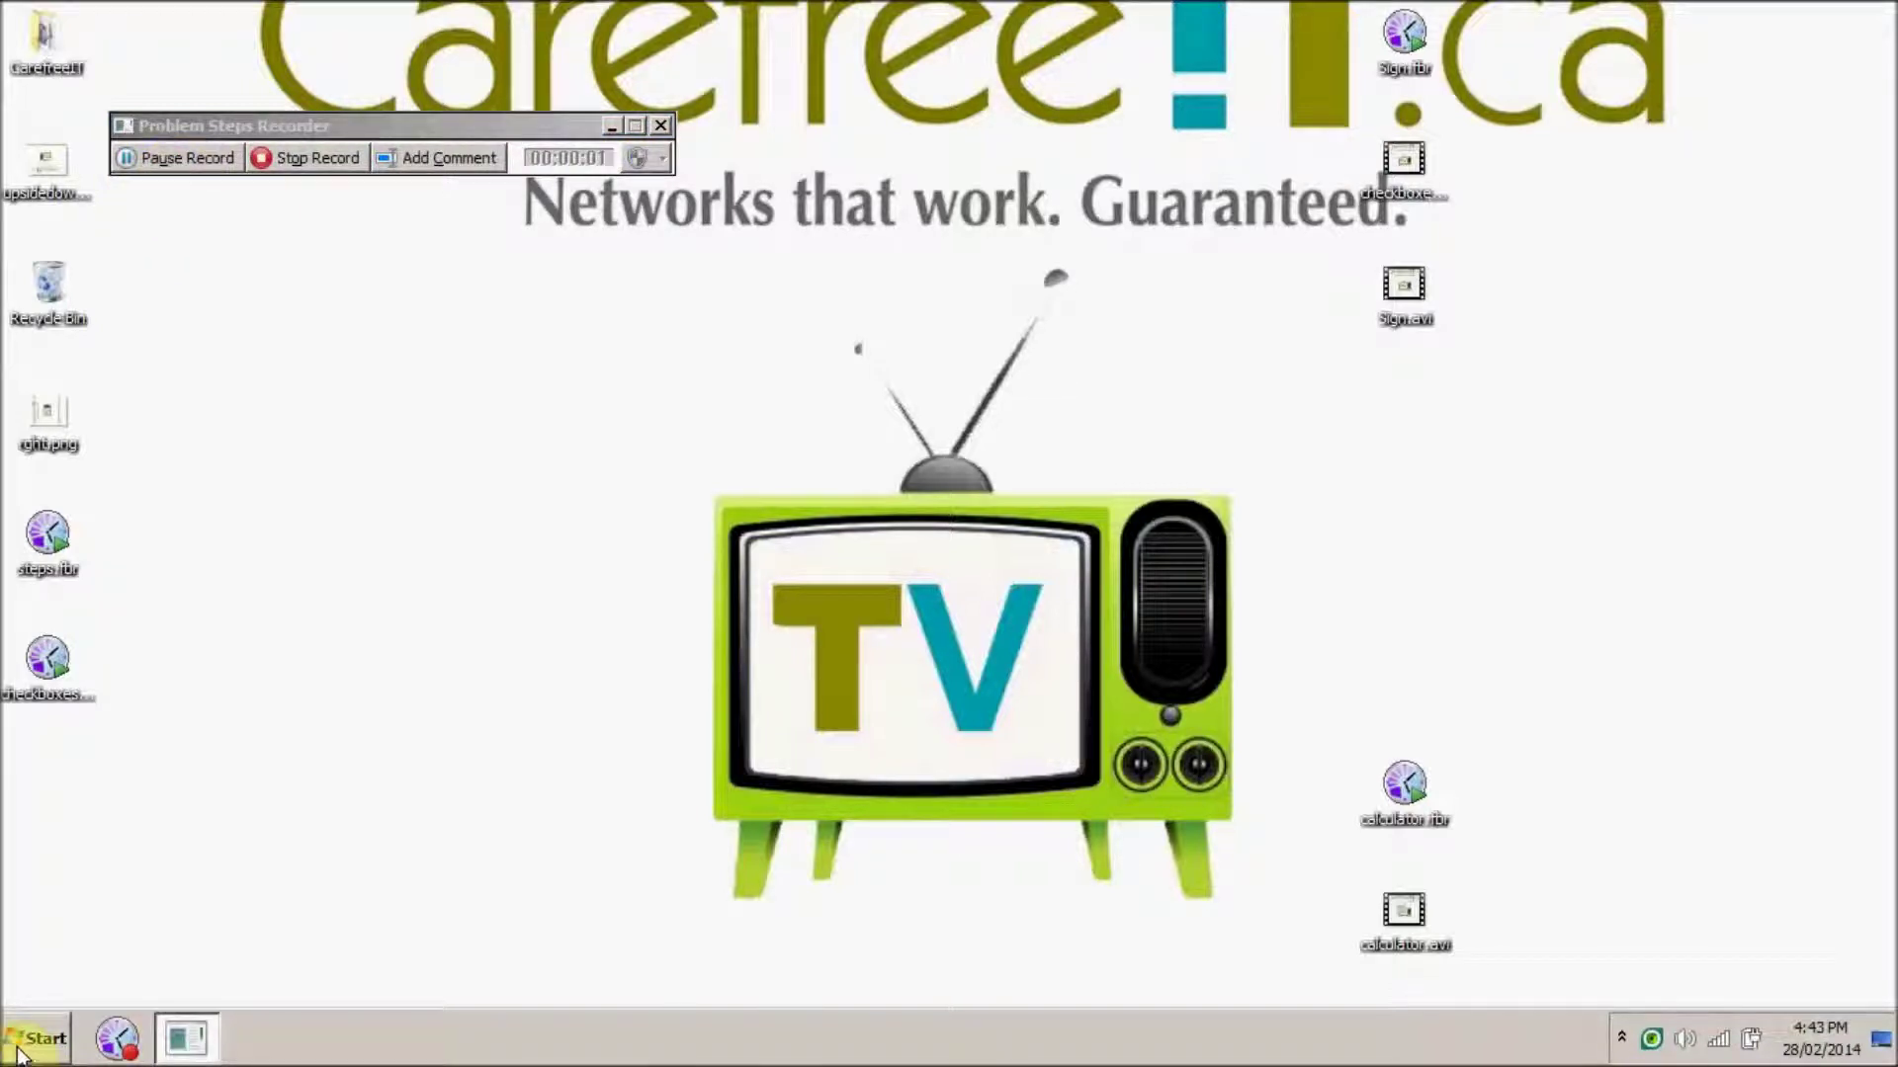
{"action": "left_click", "coordinate": [35, 1038]}
{"action": "left_click", "coordinate": [126, 565]}
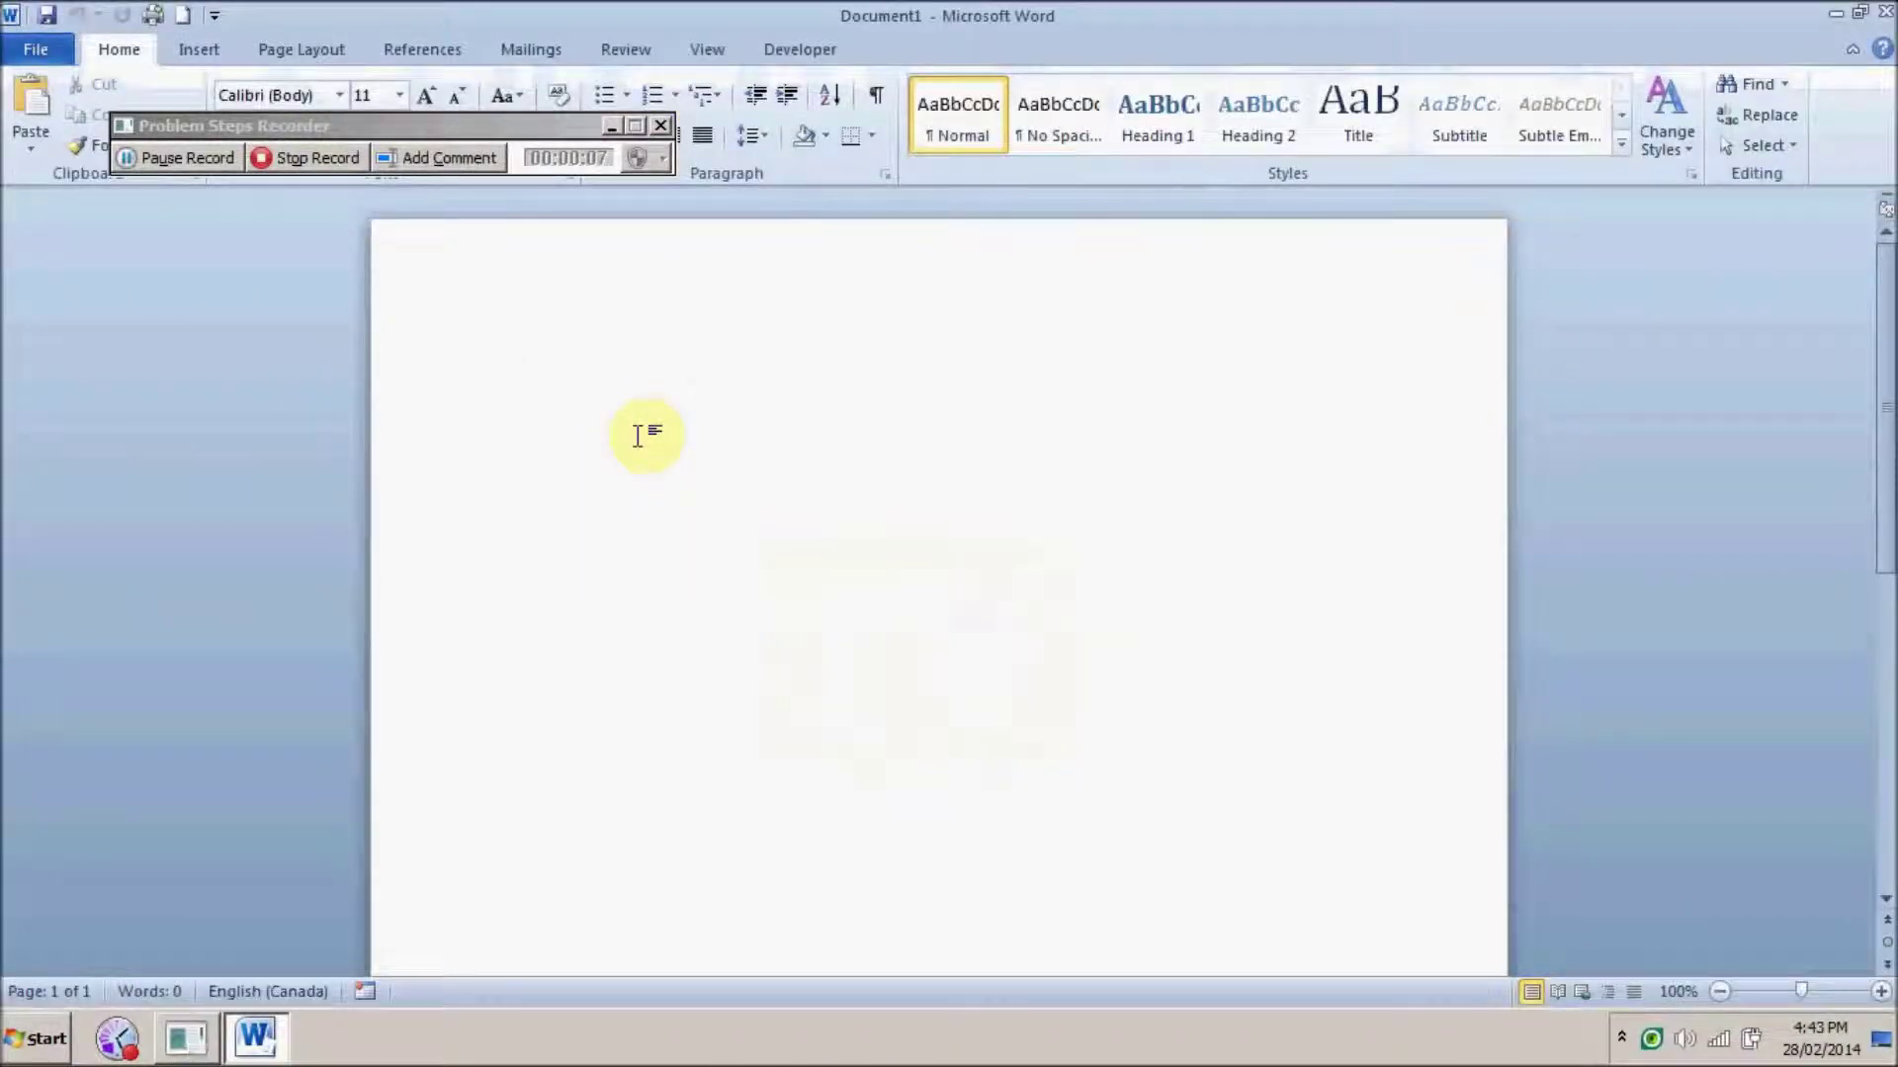
{"action": "type", "text": "This is"}
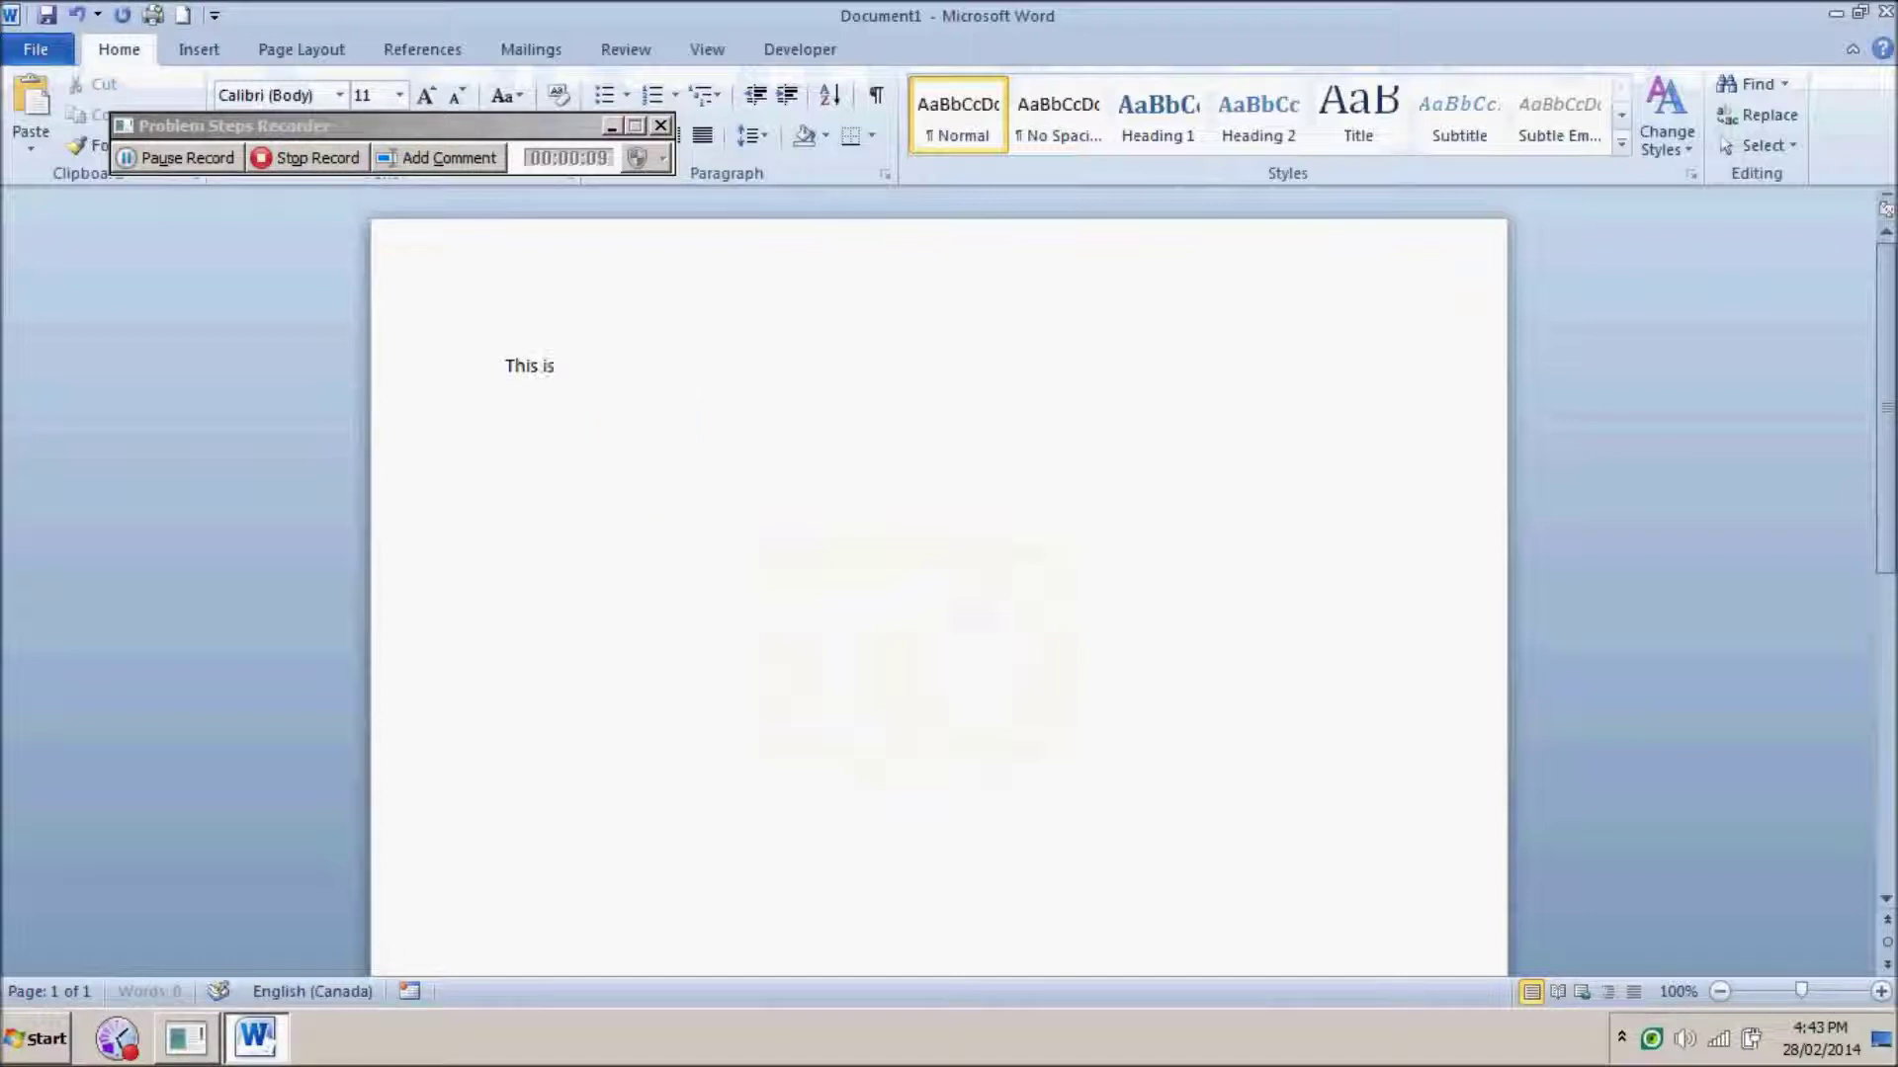
{"action": "type", "text": " my t"}
{"action": "type", "text": "est "}
{"action": "type", "text": "document"}
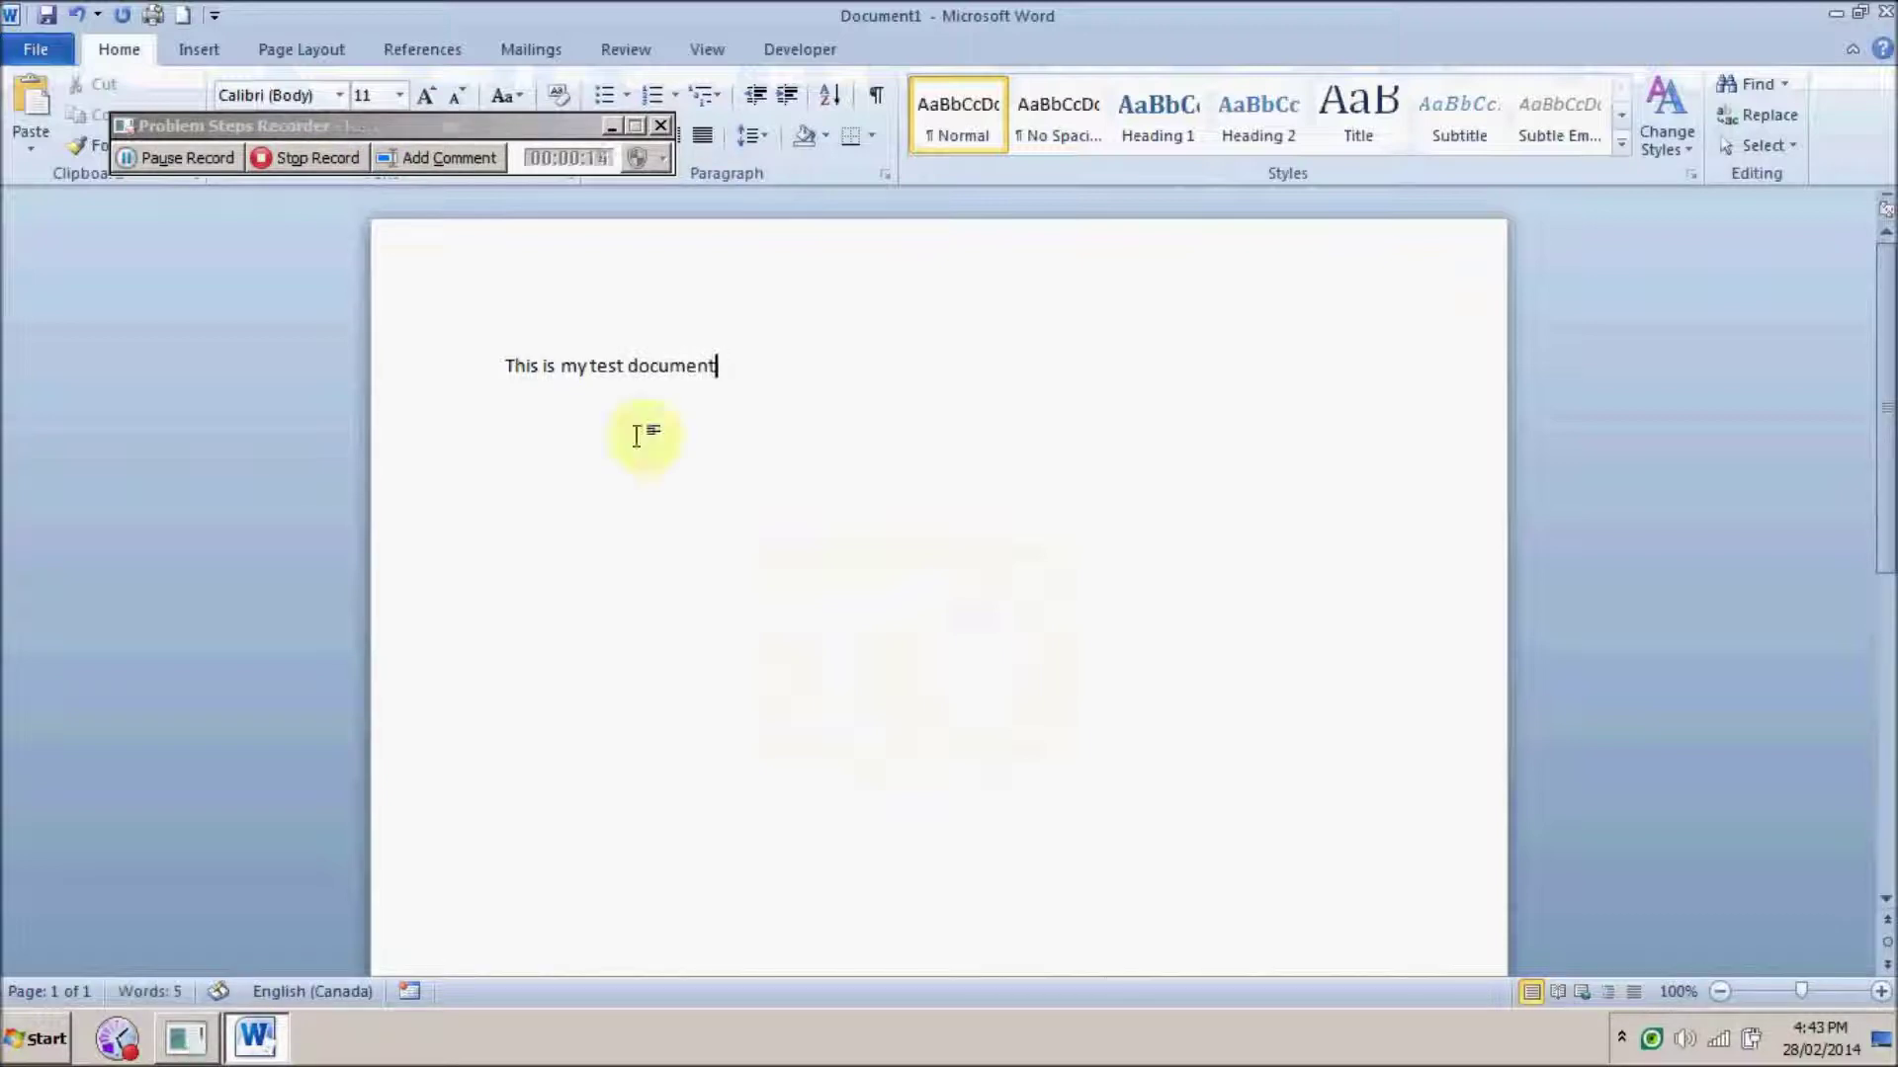
Step: With "This is my test document" typed, go to the File menu's info page
{"action": "left_click", "coordinate": [41, 48]}
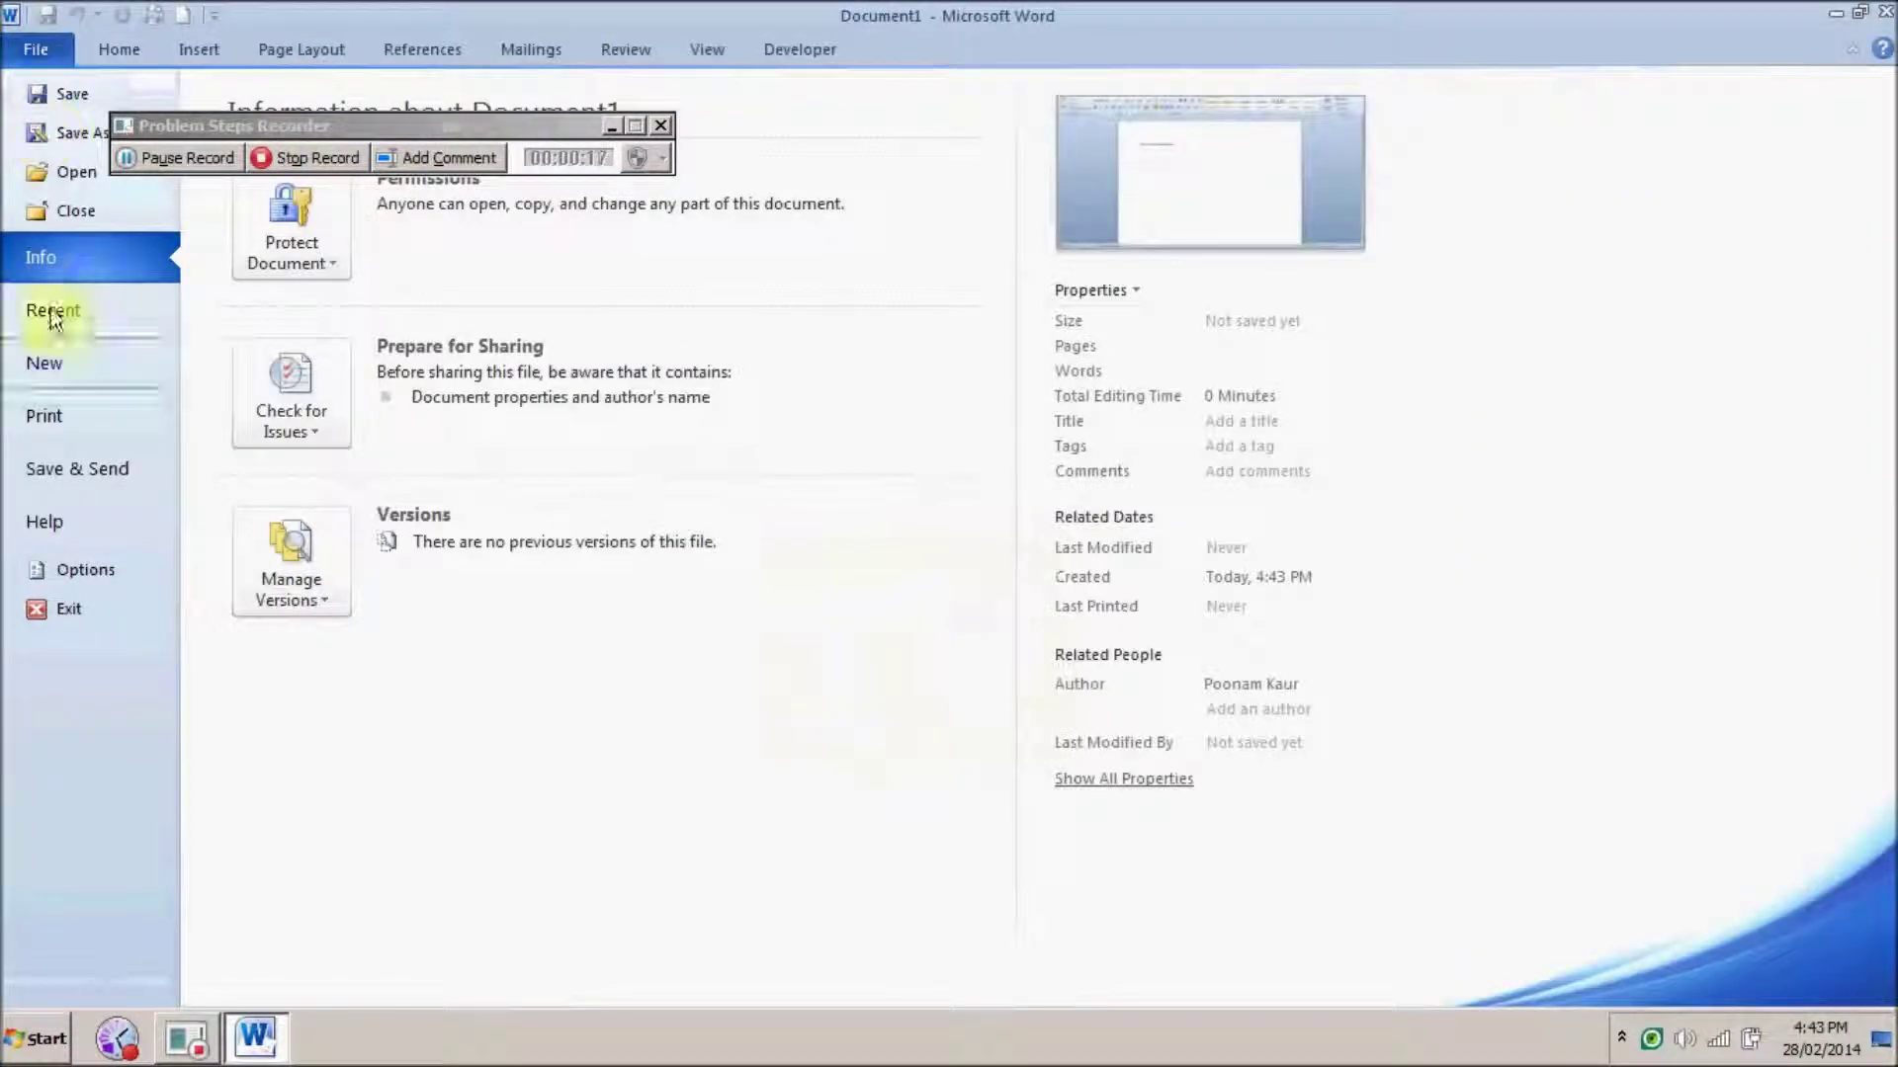
Step: Begin Save As and choose a network drive as the destination
{"action": "left_click", "coordinate": [68, 94]}
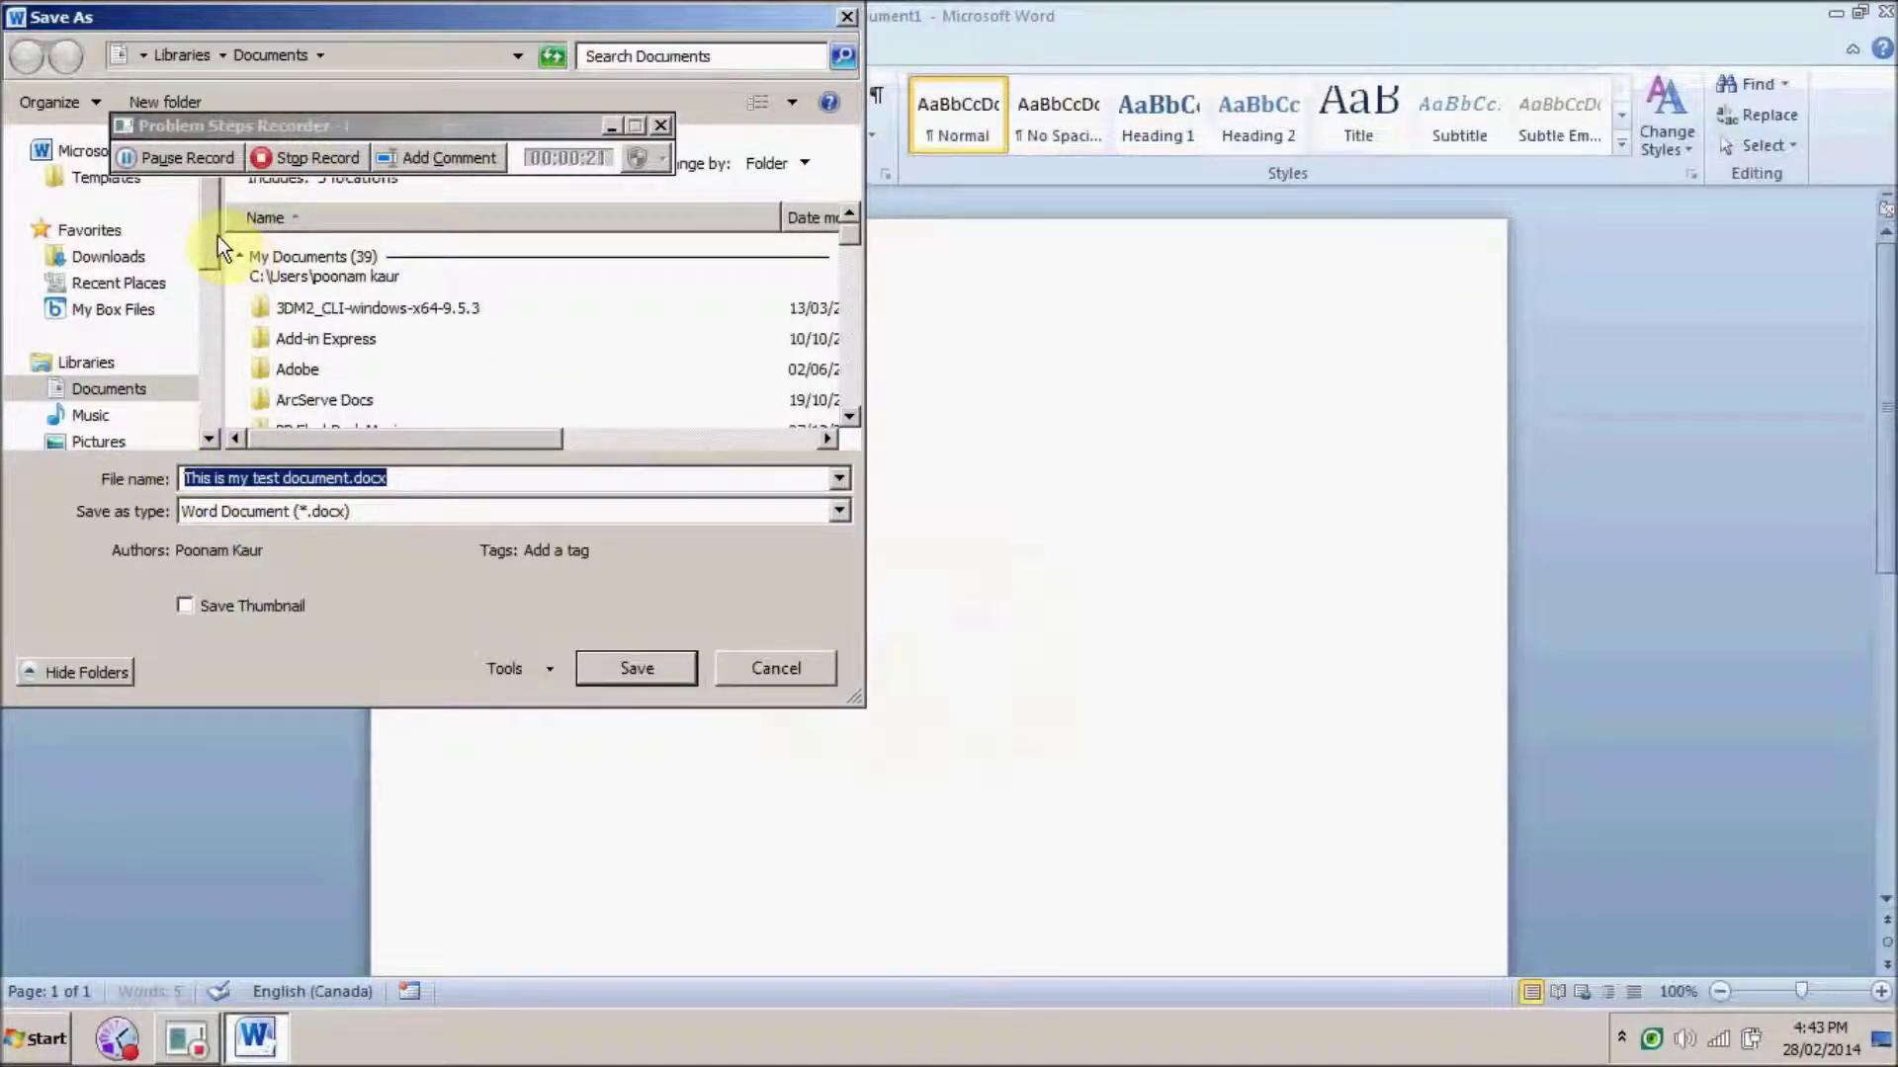
{"action": "left_click_drag", "start_coordinate": [218, 236], "coordinate": [212, 377]}
{"action": "left_click", "coordinate": [87, 424]}
{"action": "left_click", "coordinate": [126, 252]}
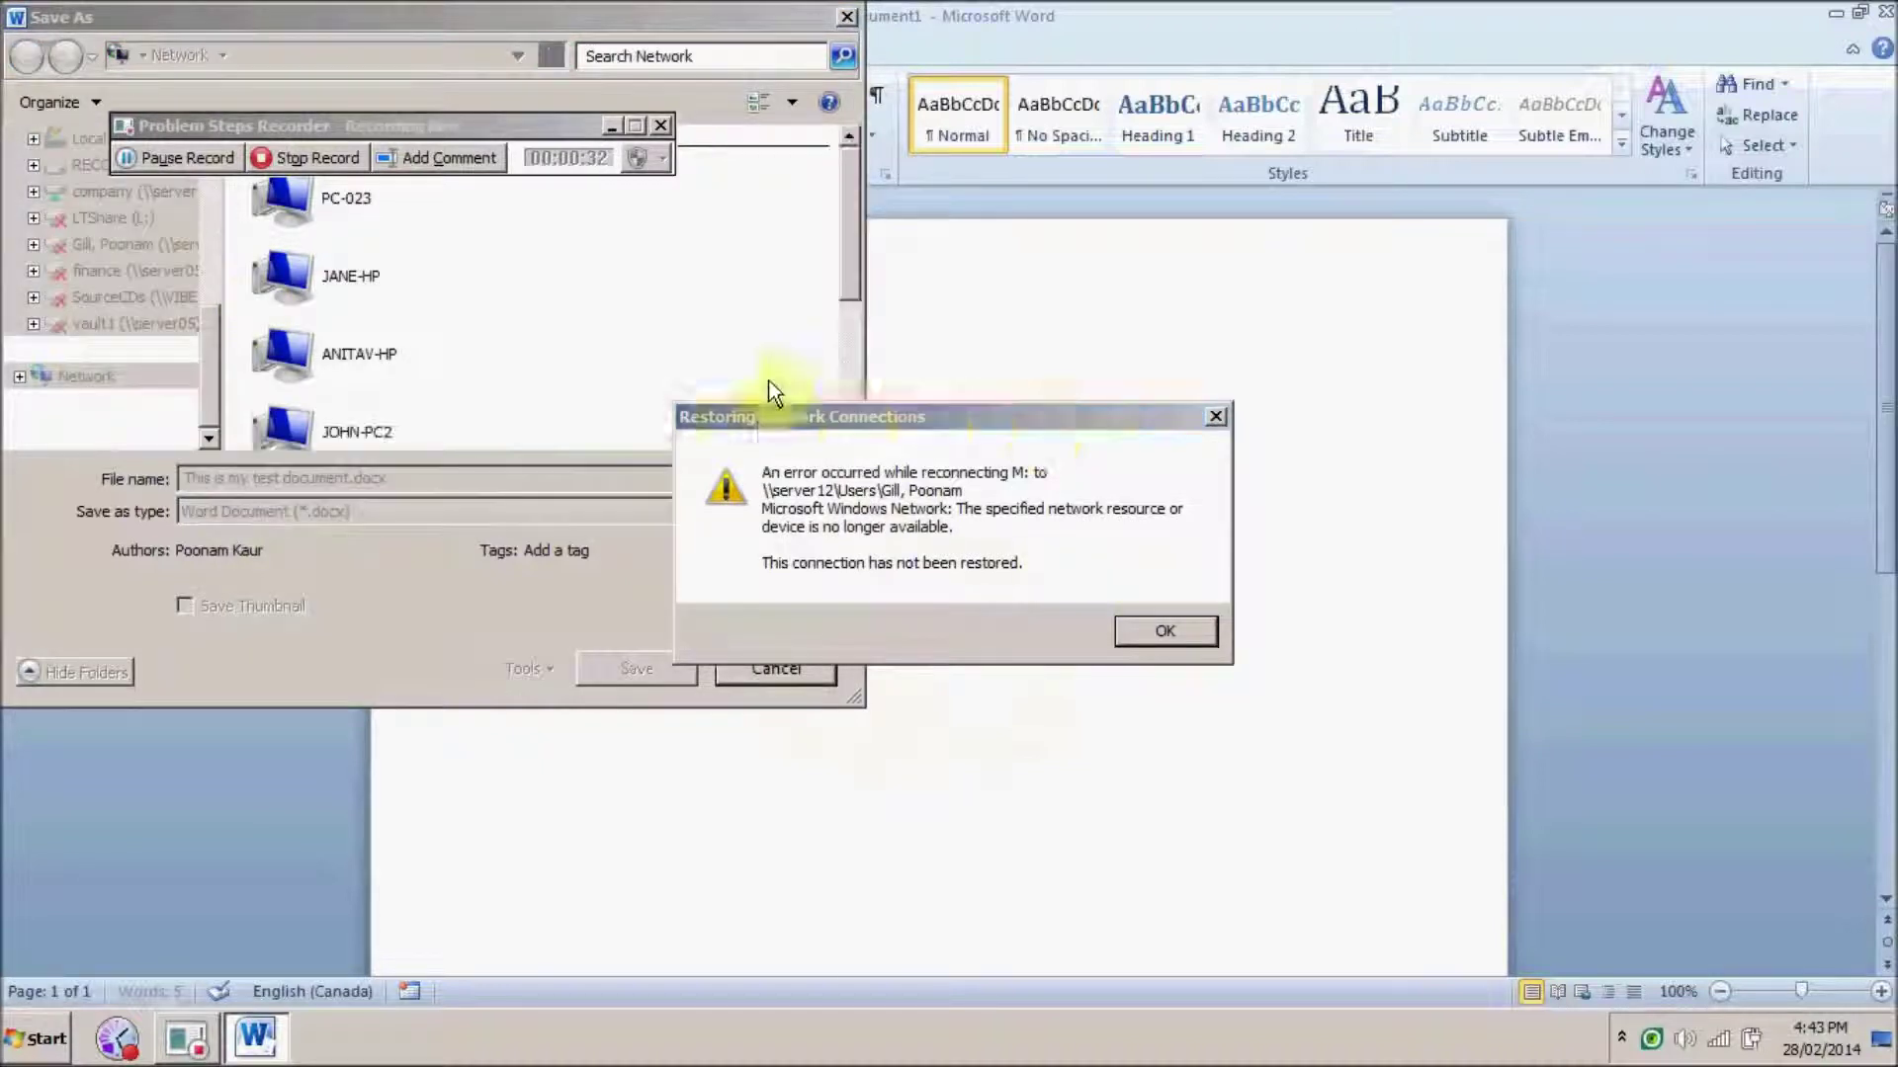
Step: Dismiss the network reconnection error and cancel saving, returning to Document1
{"action": "left_click", "coordinate": [1167, 635]}
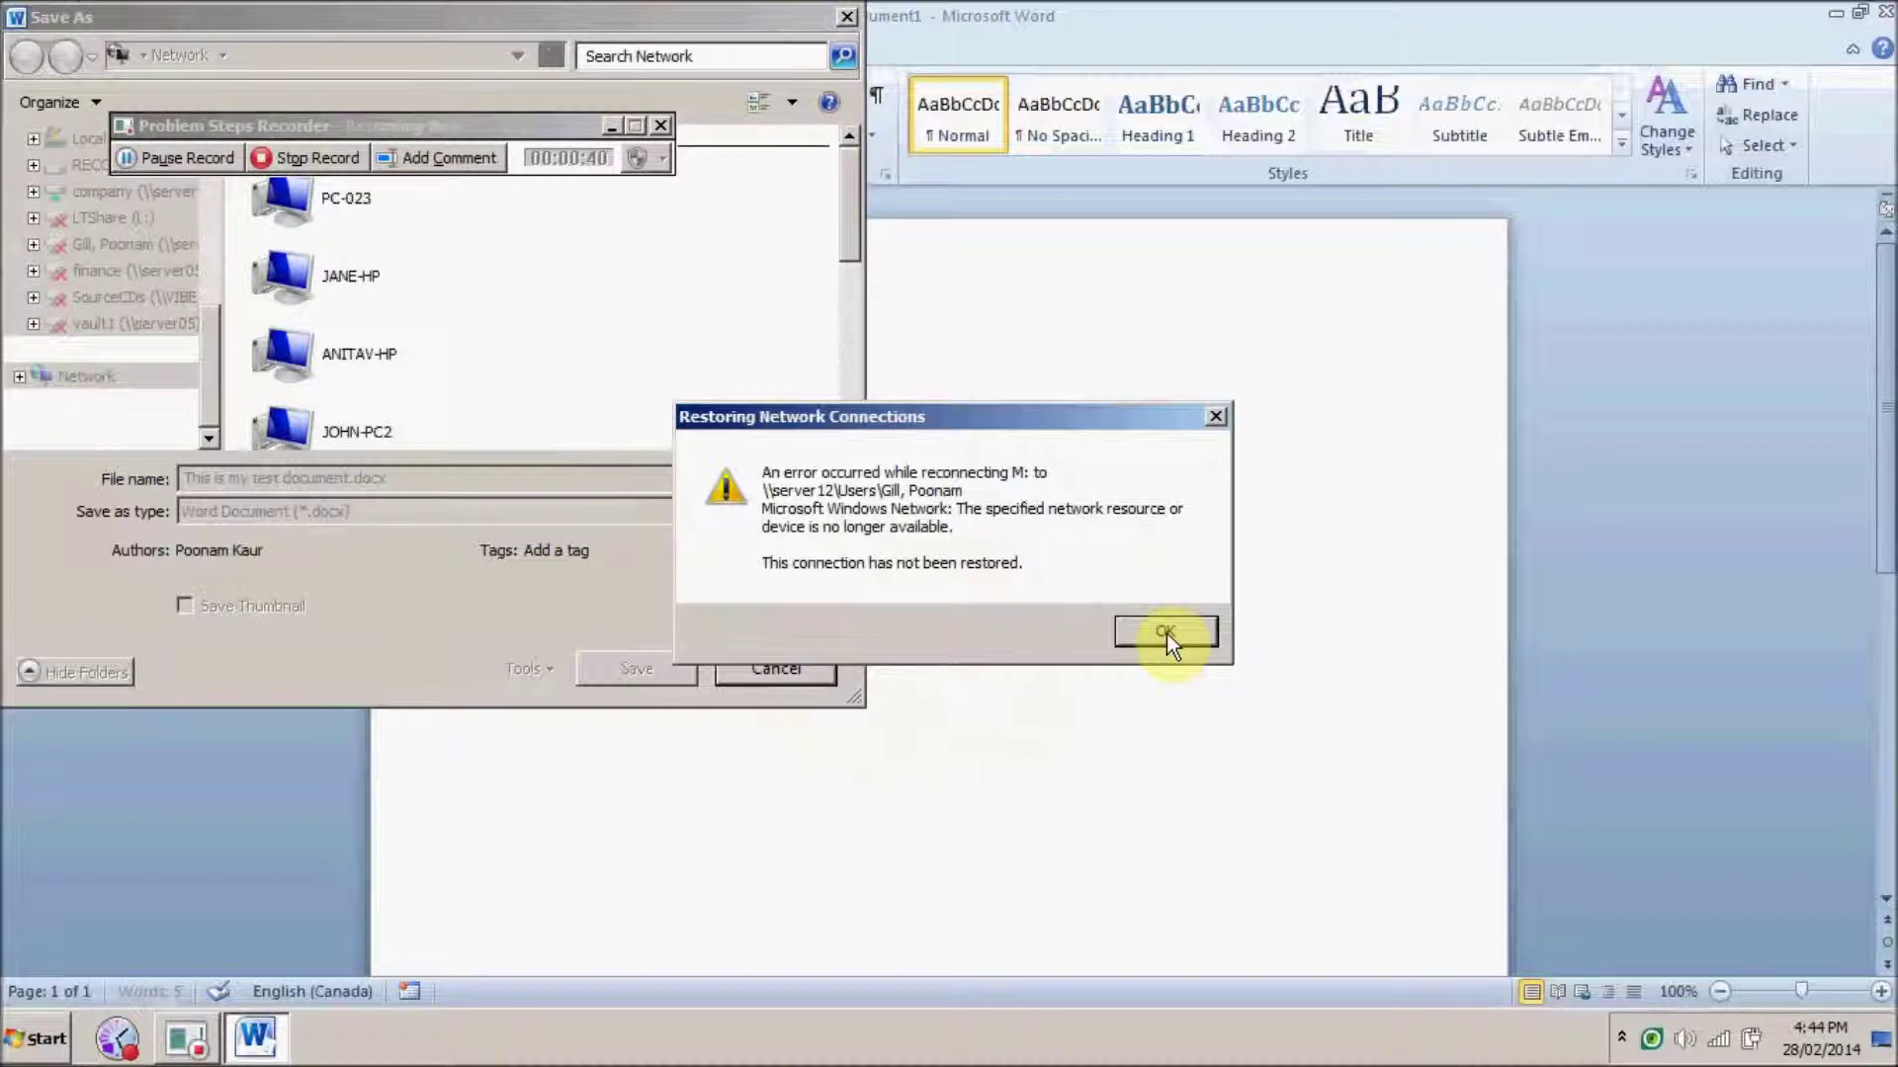
{"action": "left_click", "coordinate": [1168, 632]}
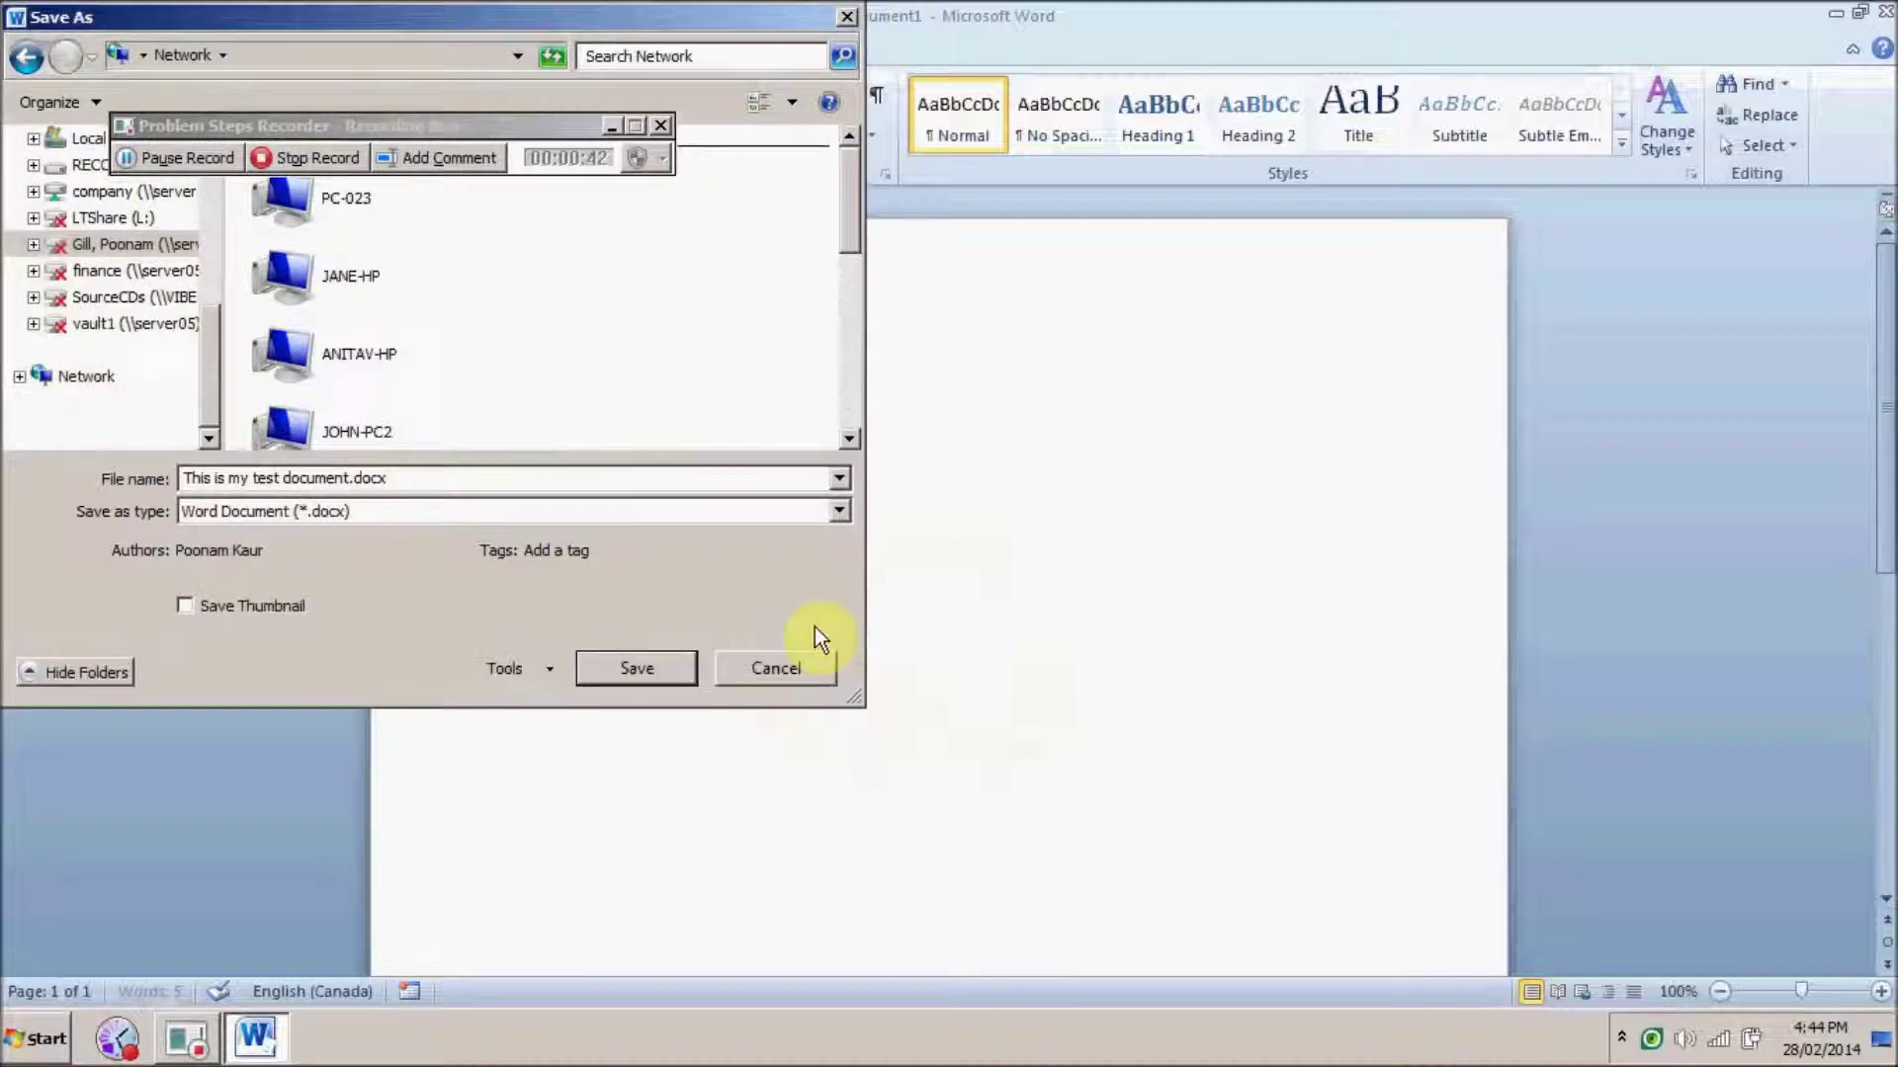
{"action": "left_click", "coordinate": [753, 670]}
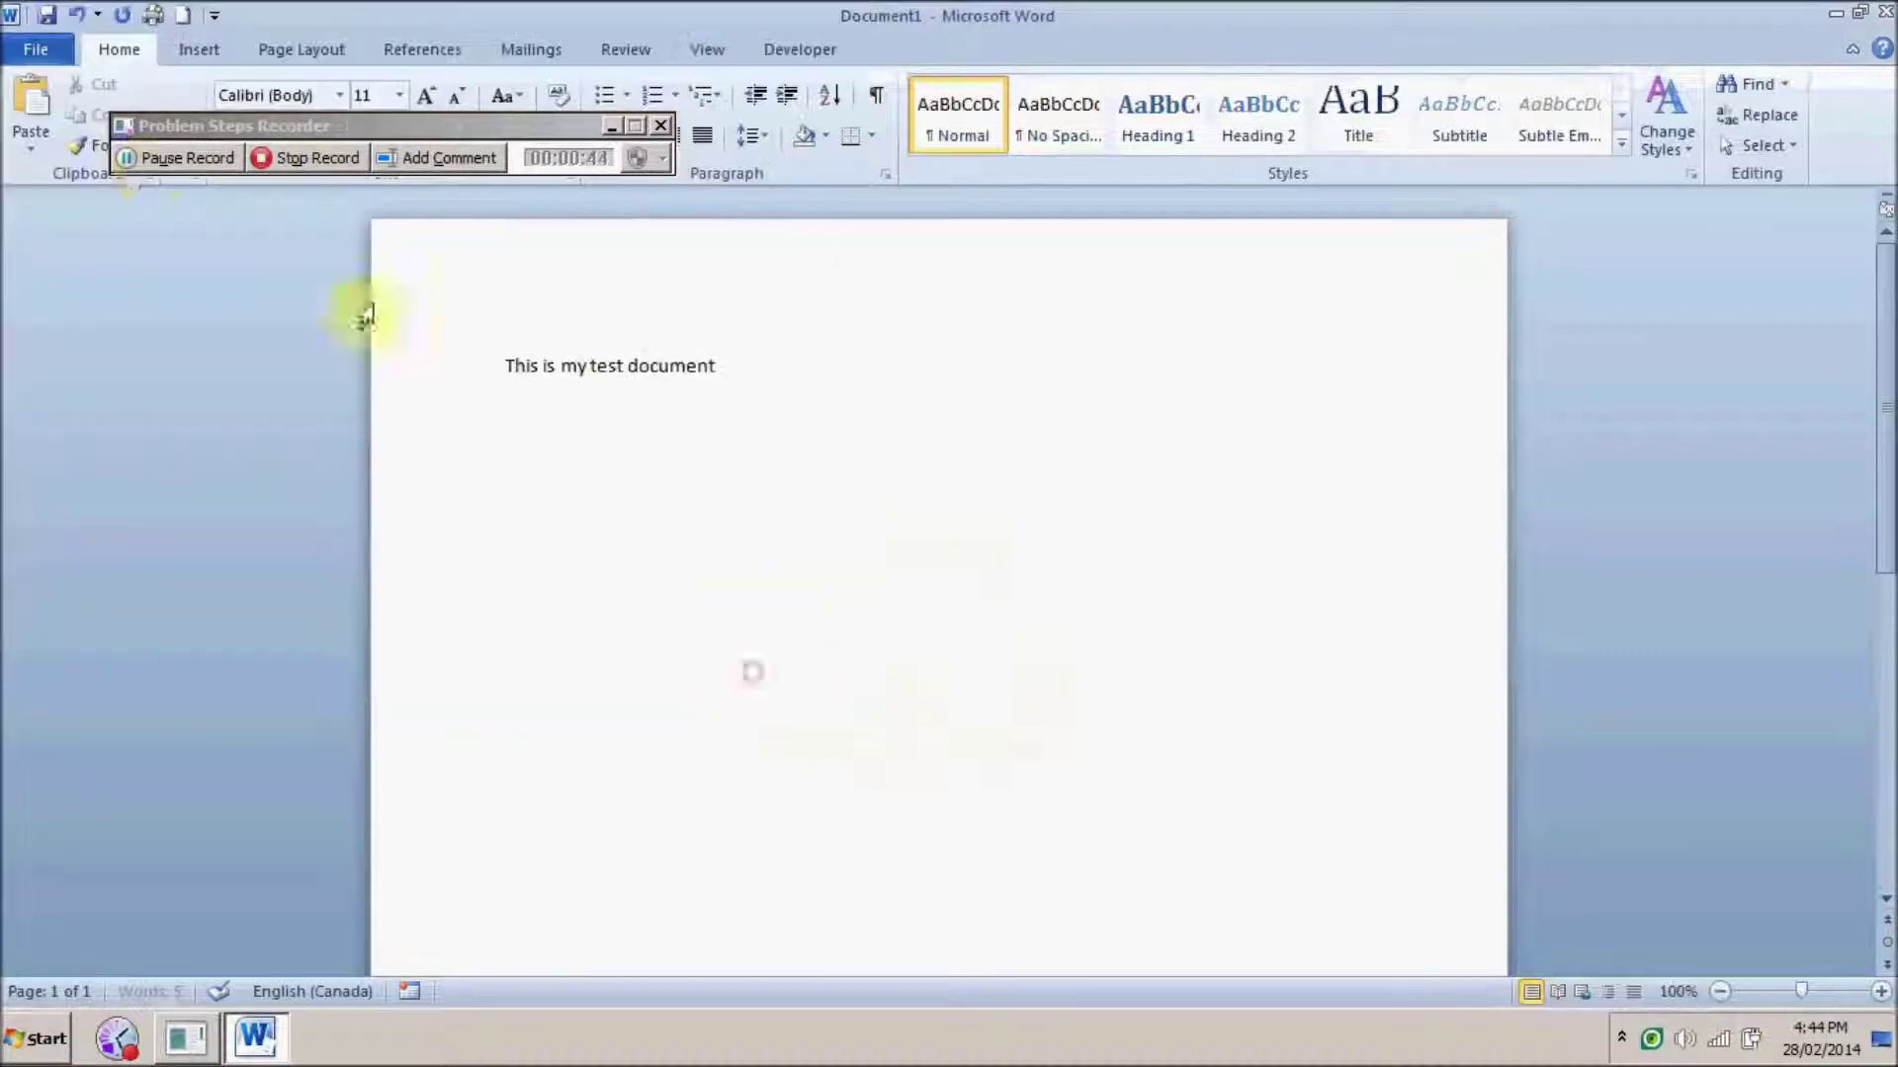
Step: Abandon an Add Comment prompt and bring the Word document back into focus
{"action": "left_click", "coordinate": [446, 157]}
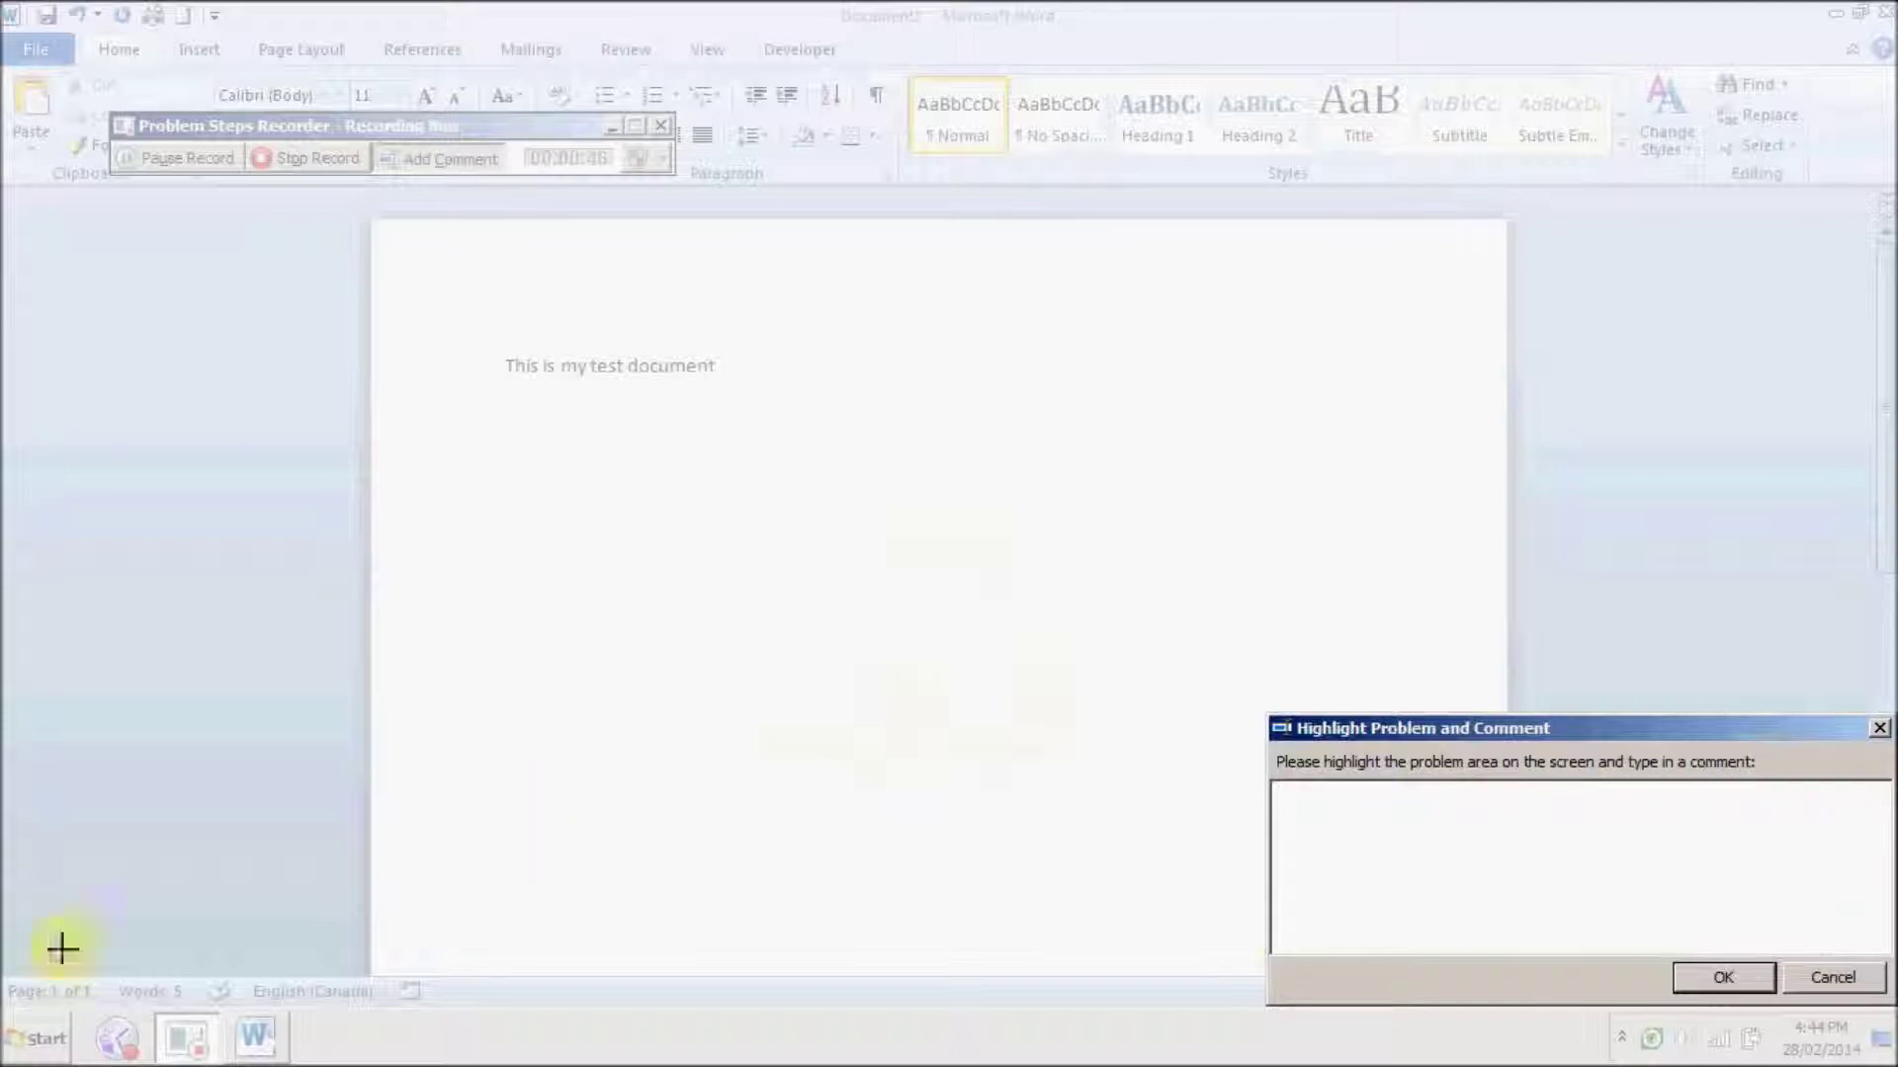
{"action": "left_click", "coordinate": [1836, 976]}
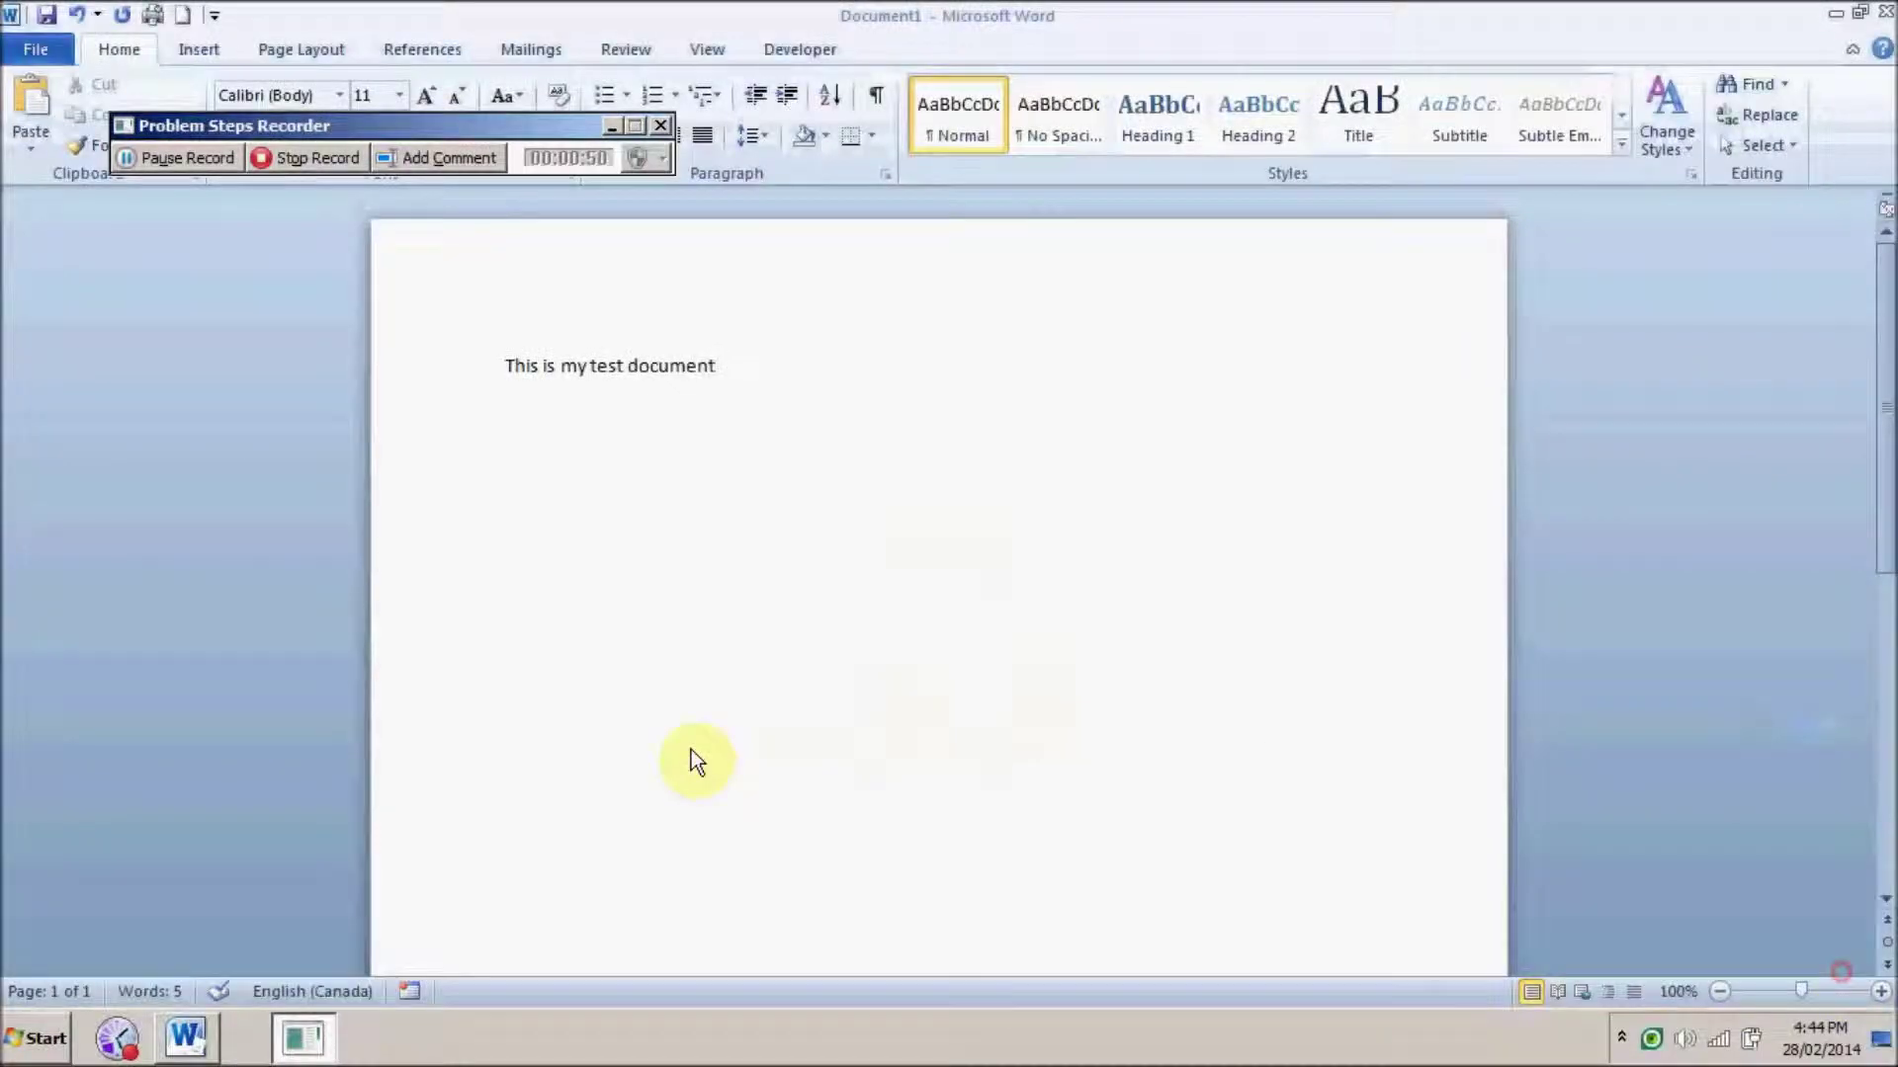
{"action": "left_click", "coordinate": [47, 53]}
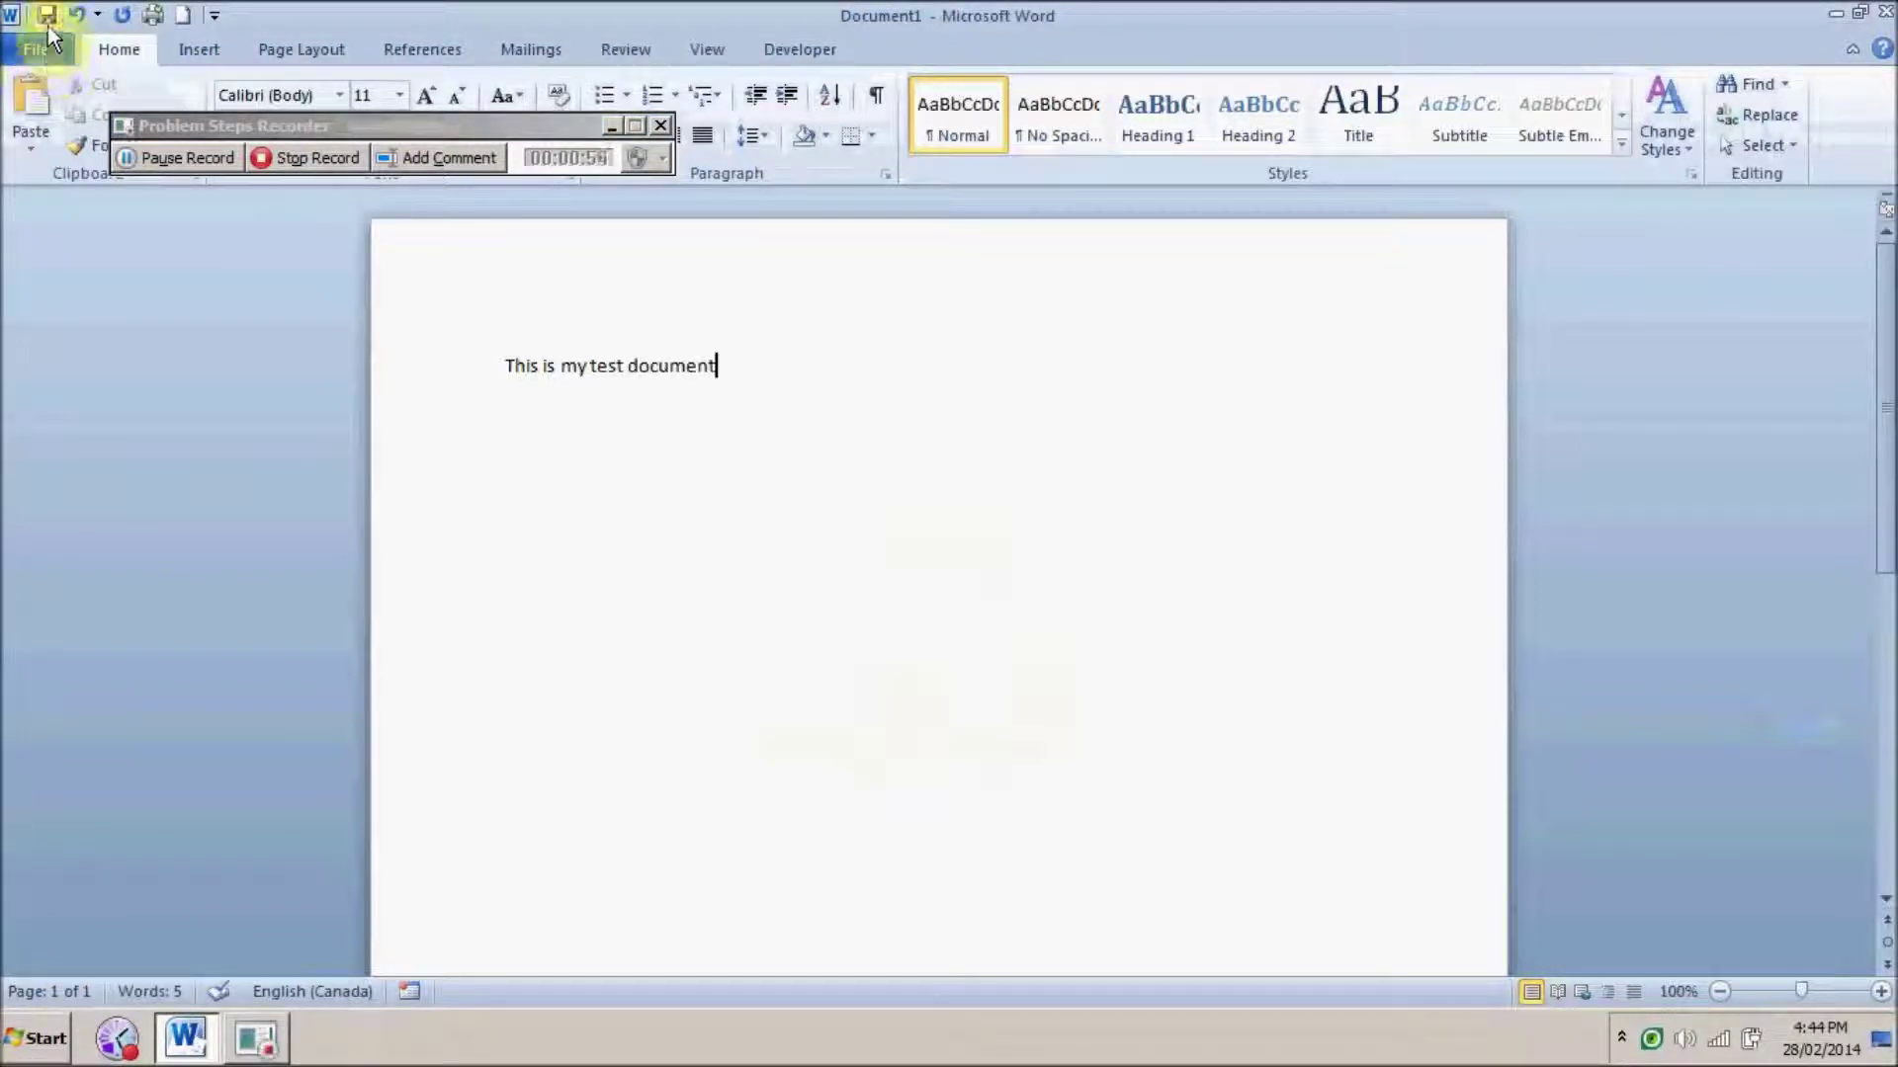
Step: Save the document to the personal M: network drive, triggering the reconnection error
{"action": "left_click", "coordinate": [47, 13]}
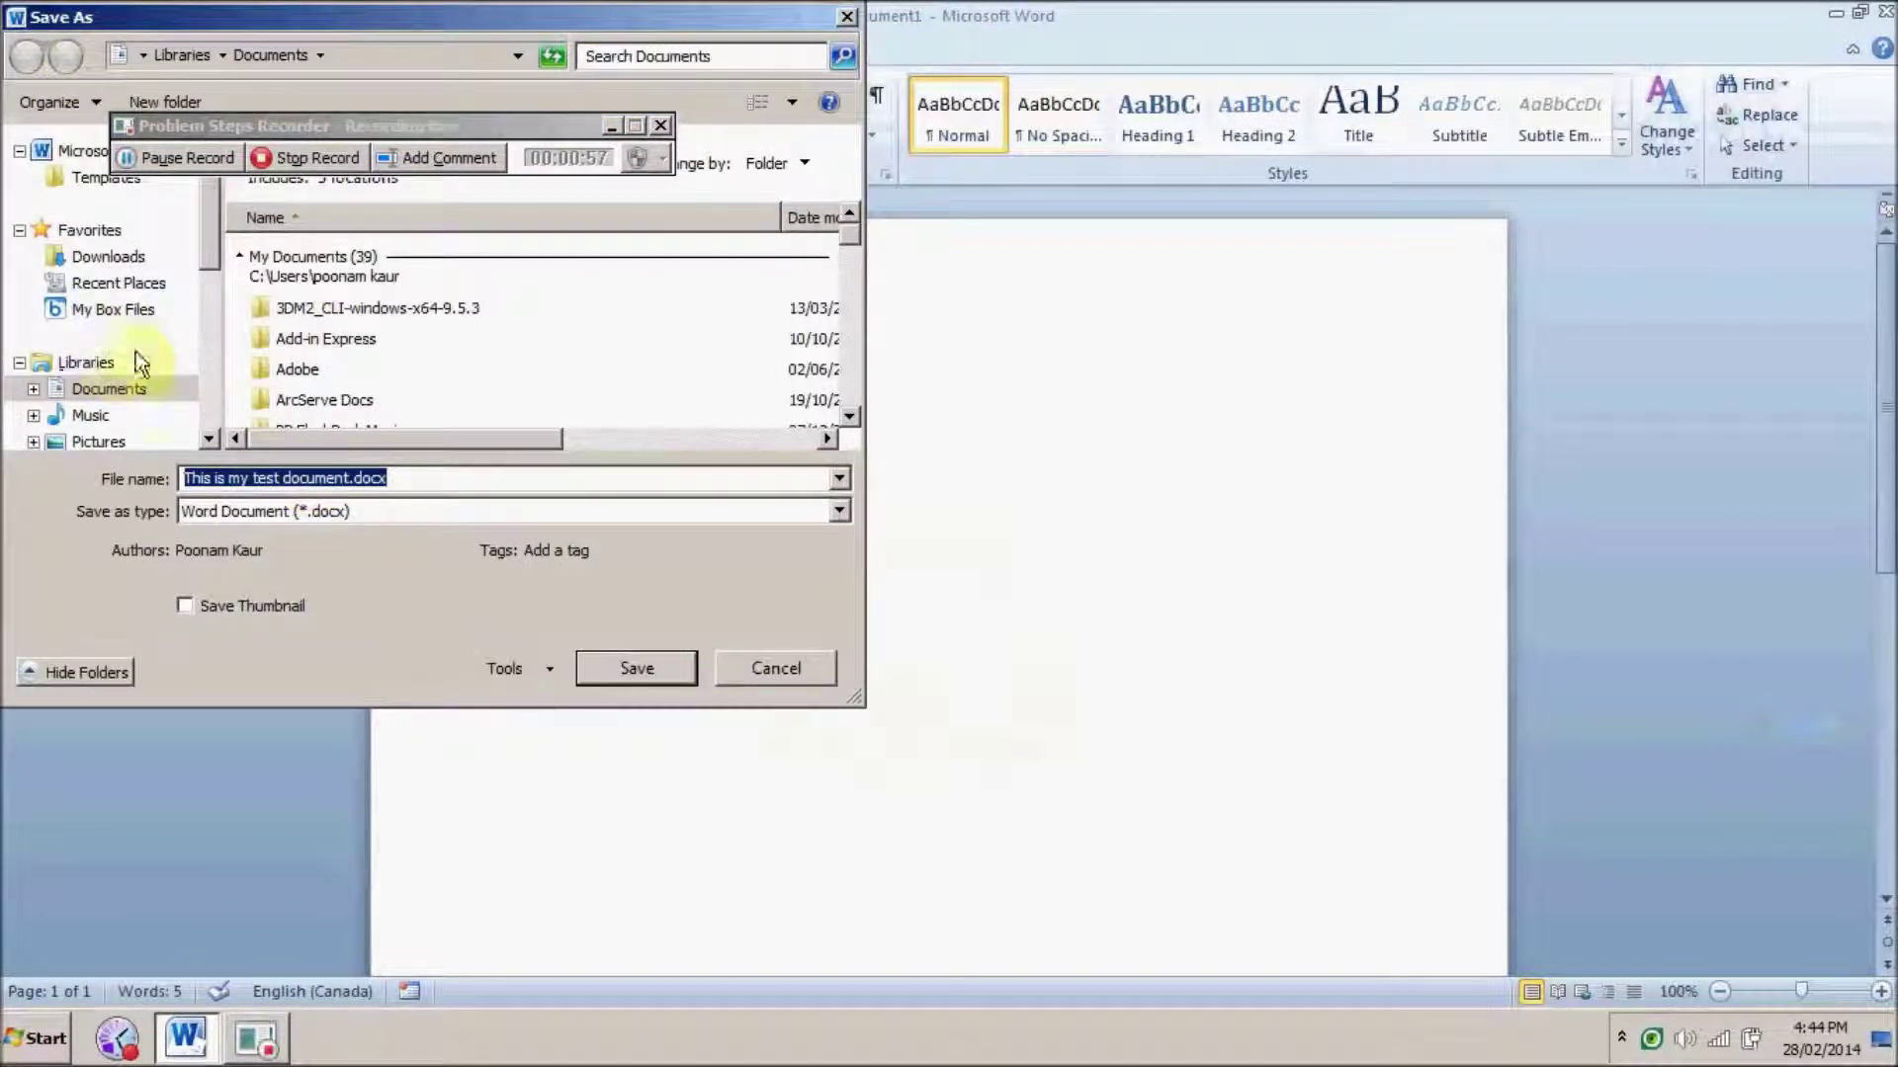
{"action": "mouse_move", "coordinate": [206, 239]}
{"action": "left_mouse_down"}
{"action": "mouse_move", "coordinate": [227, 389]}
{"action": "mouse_move", "coordinate": [221, 361]}
{"action": "left_mouse_up"}
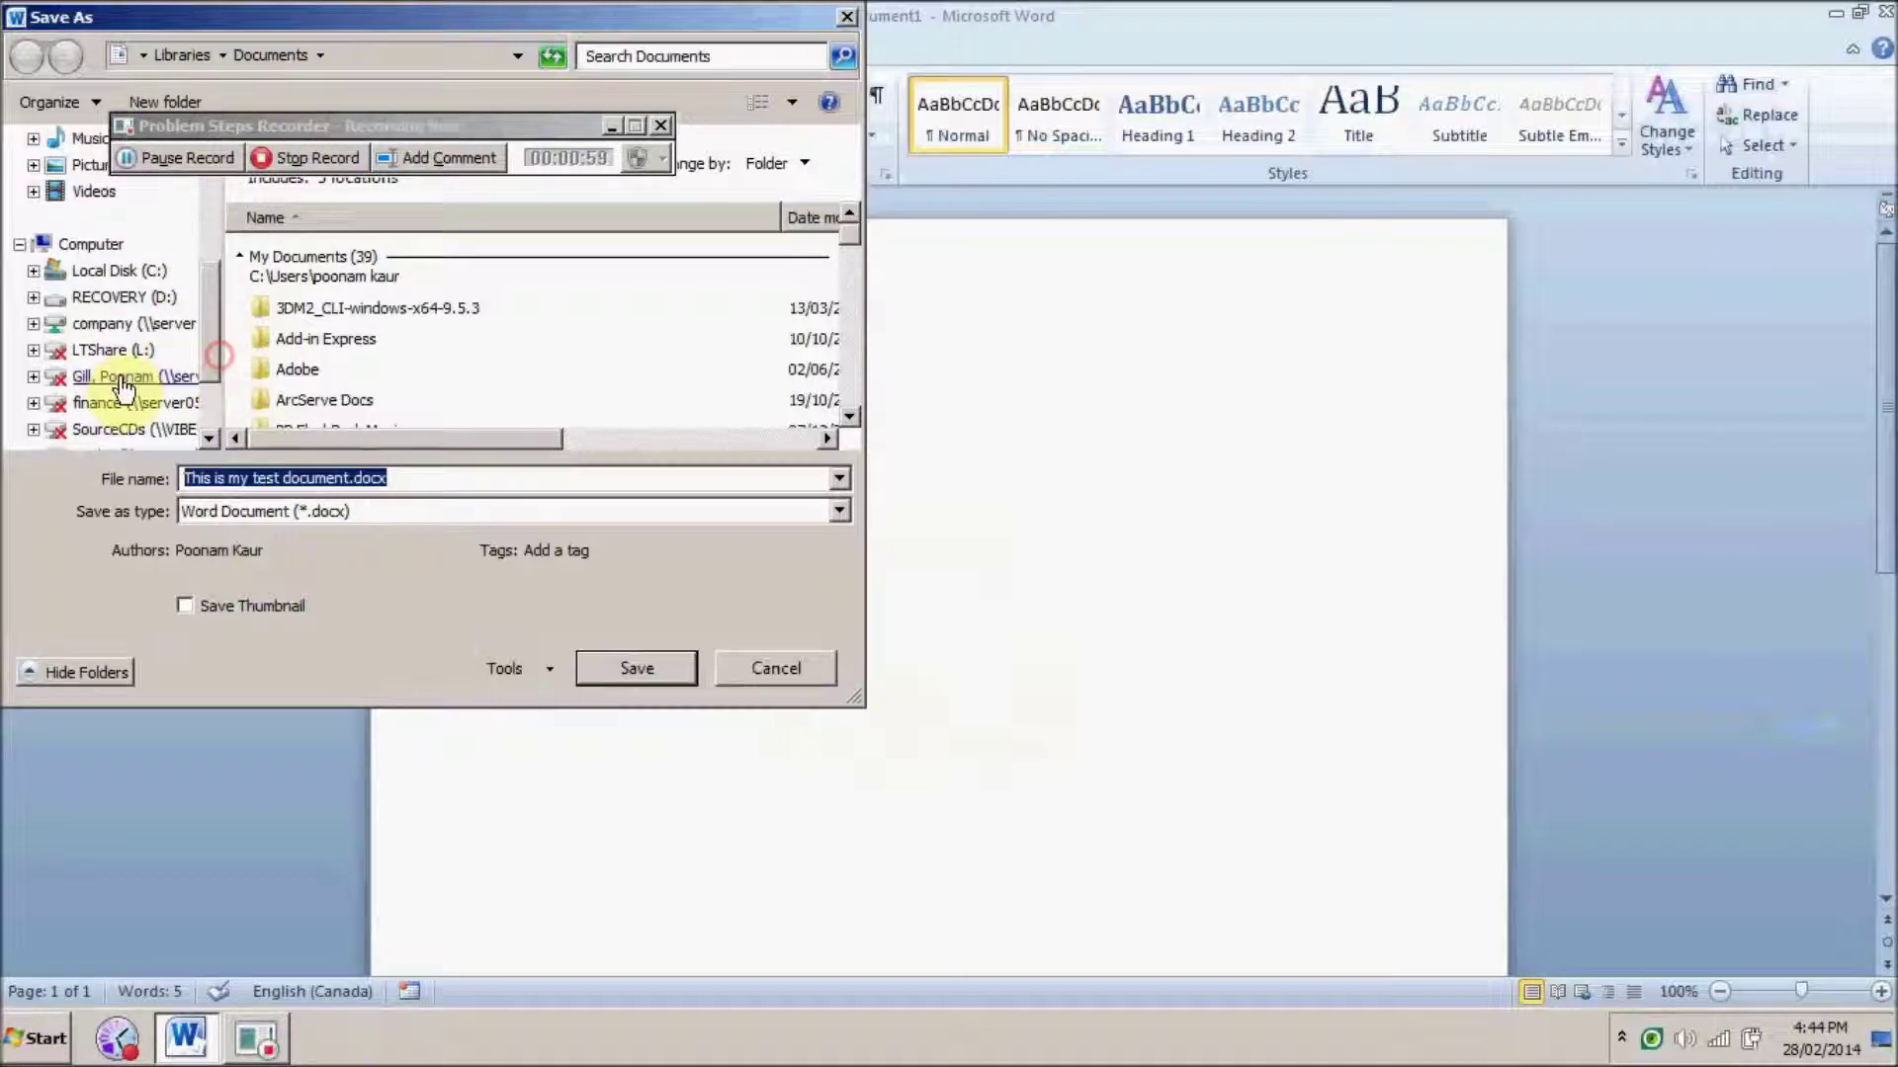
{"action": "left_click", "coordinate": [120, 377]}
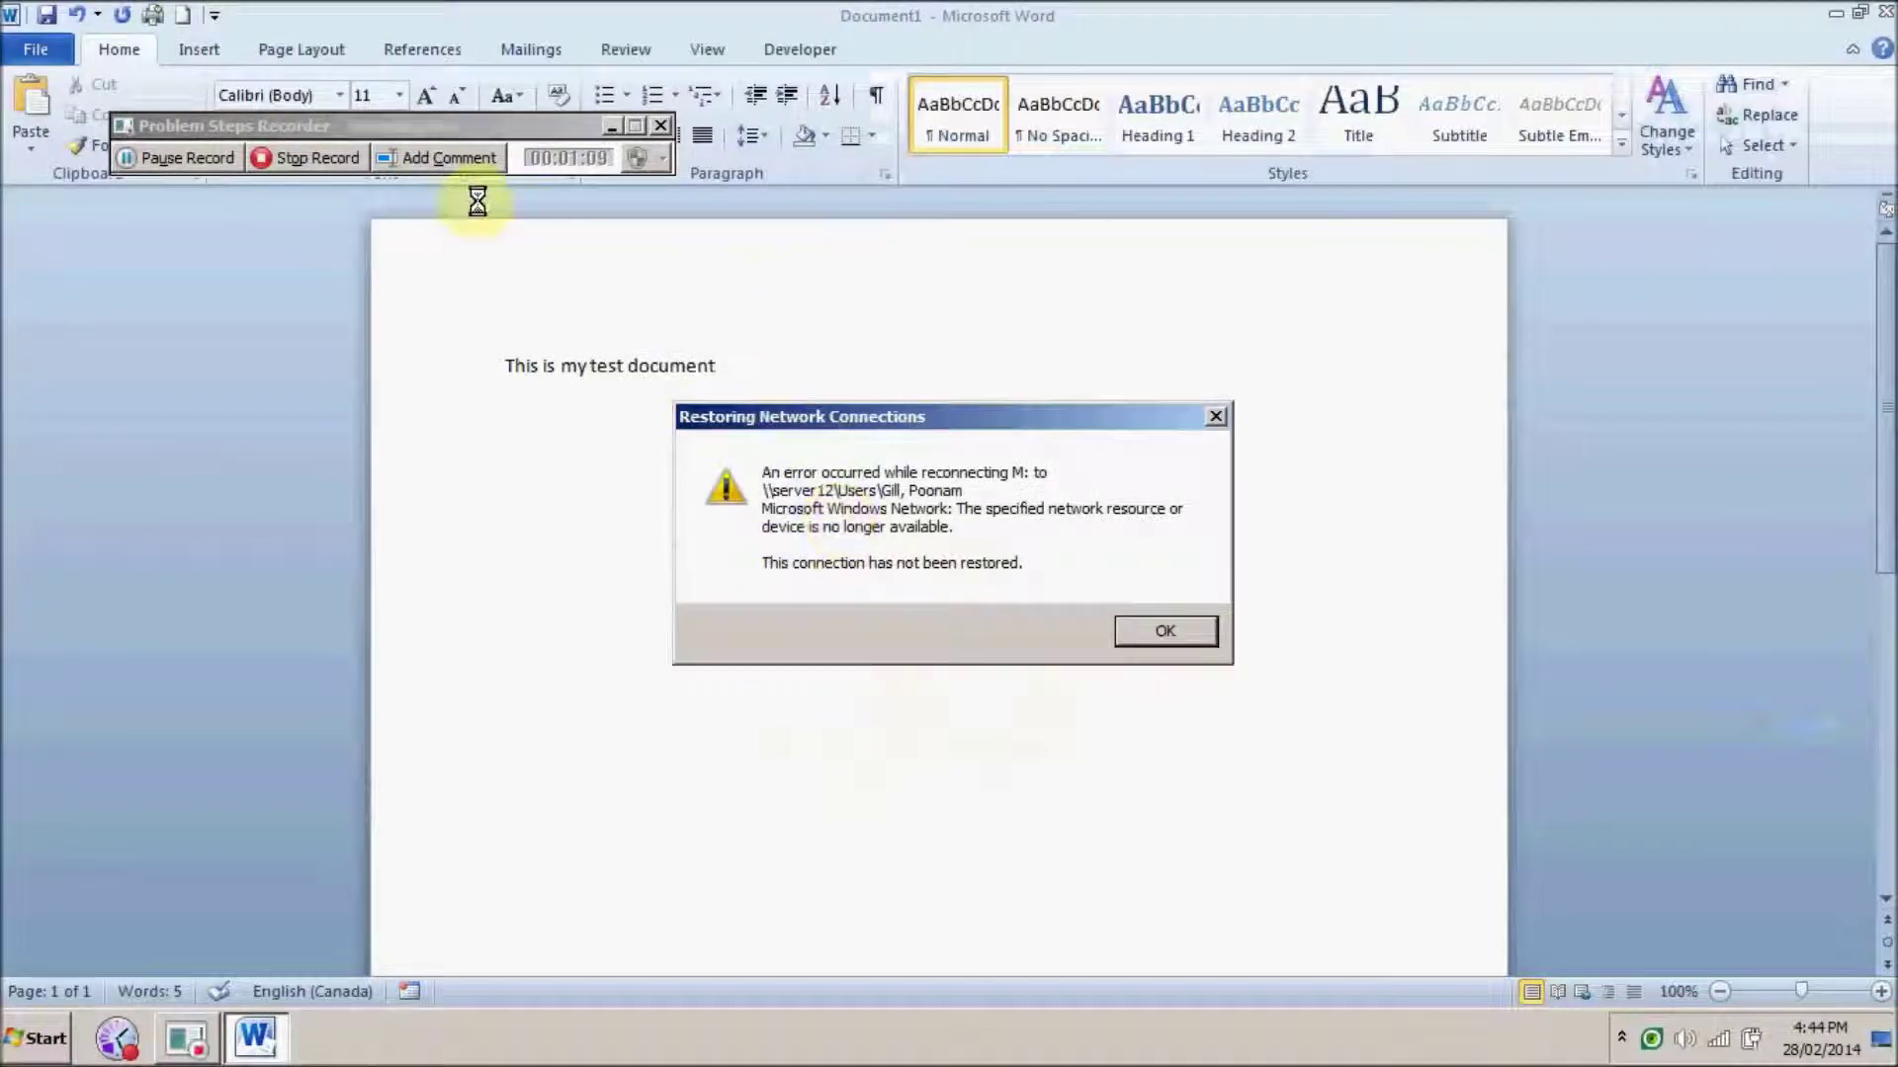
Step: Submit the comment "I am unable to save this document on my M drive"
{"action": "left_click", "coordinate": [450, 159]}
{"action": "left_click", "coordinate": [1377, 834]}
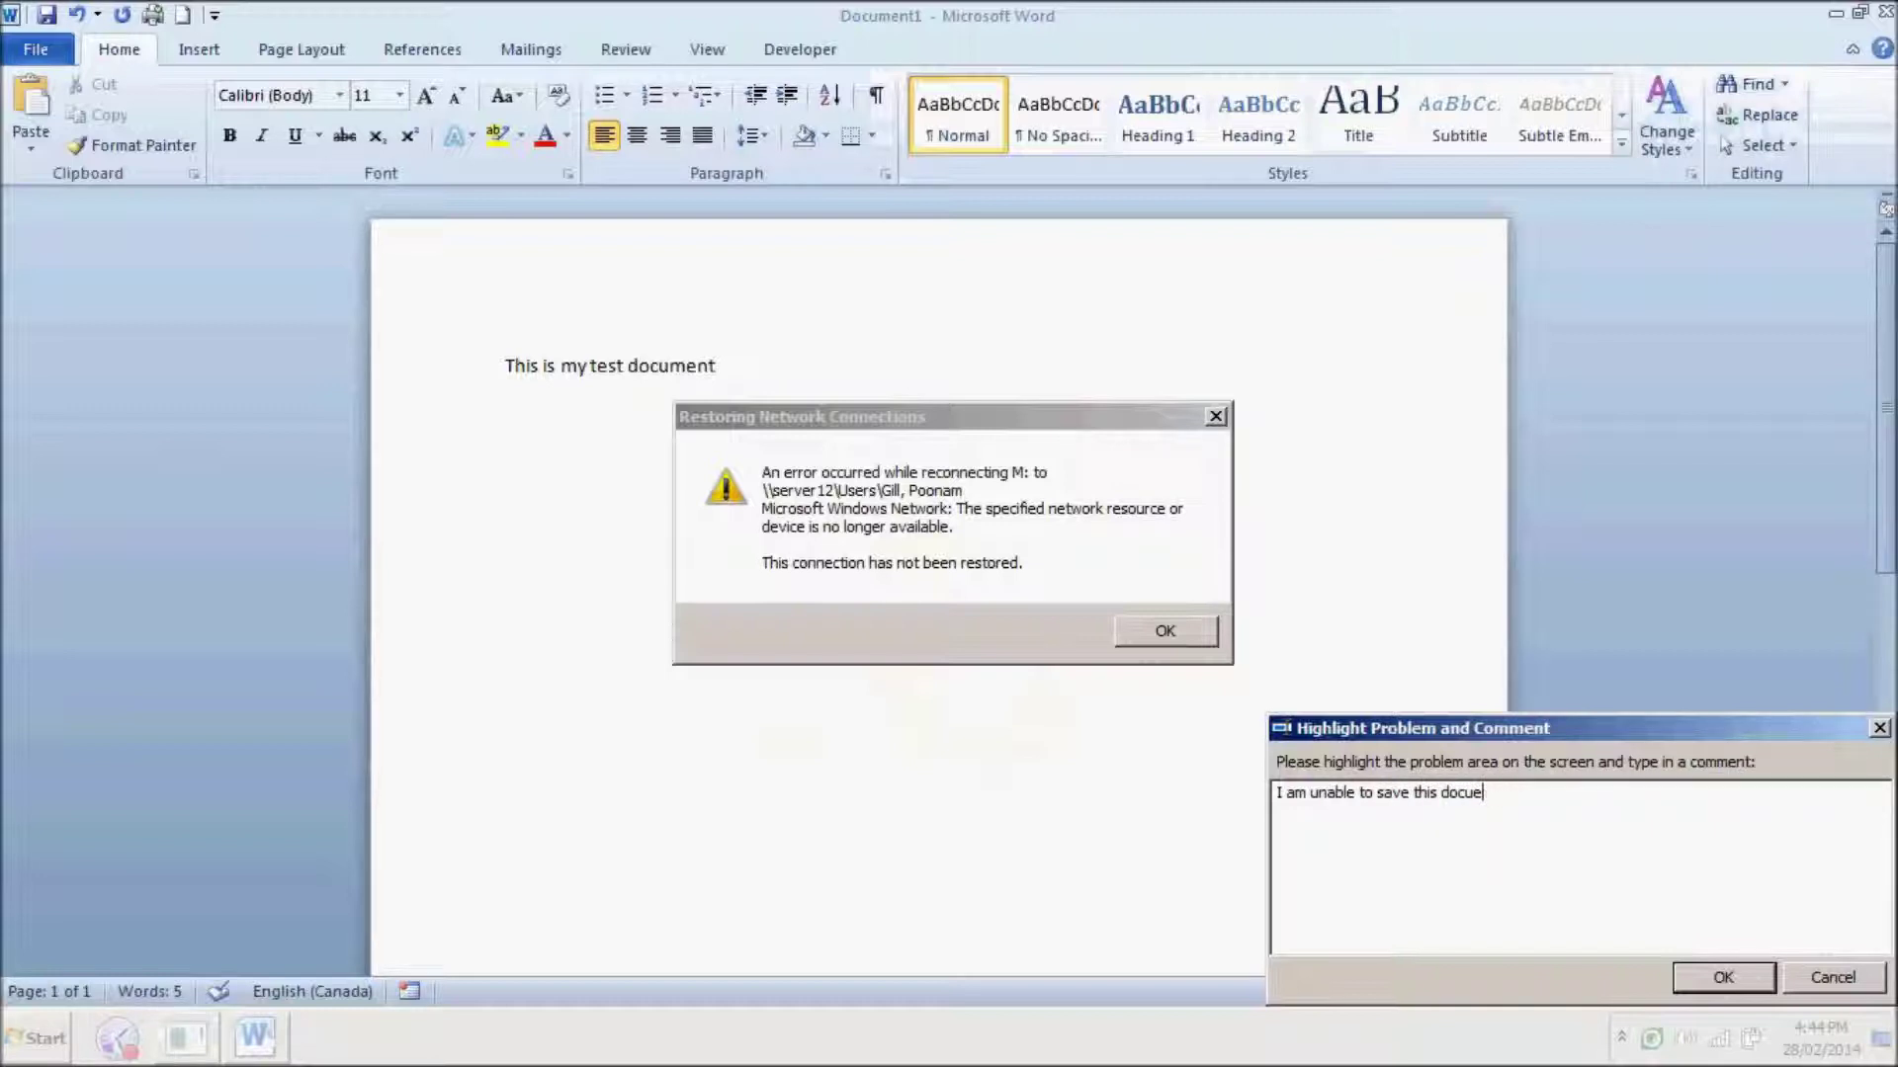
{"action": "type", "text": "ent on my M drive"}
{"action": "left_click", "coordinate": [1726, 978]}
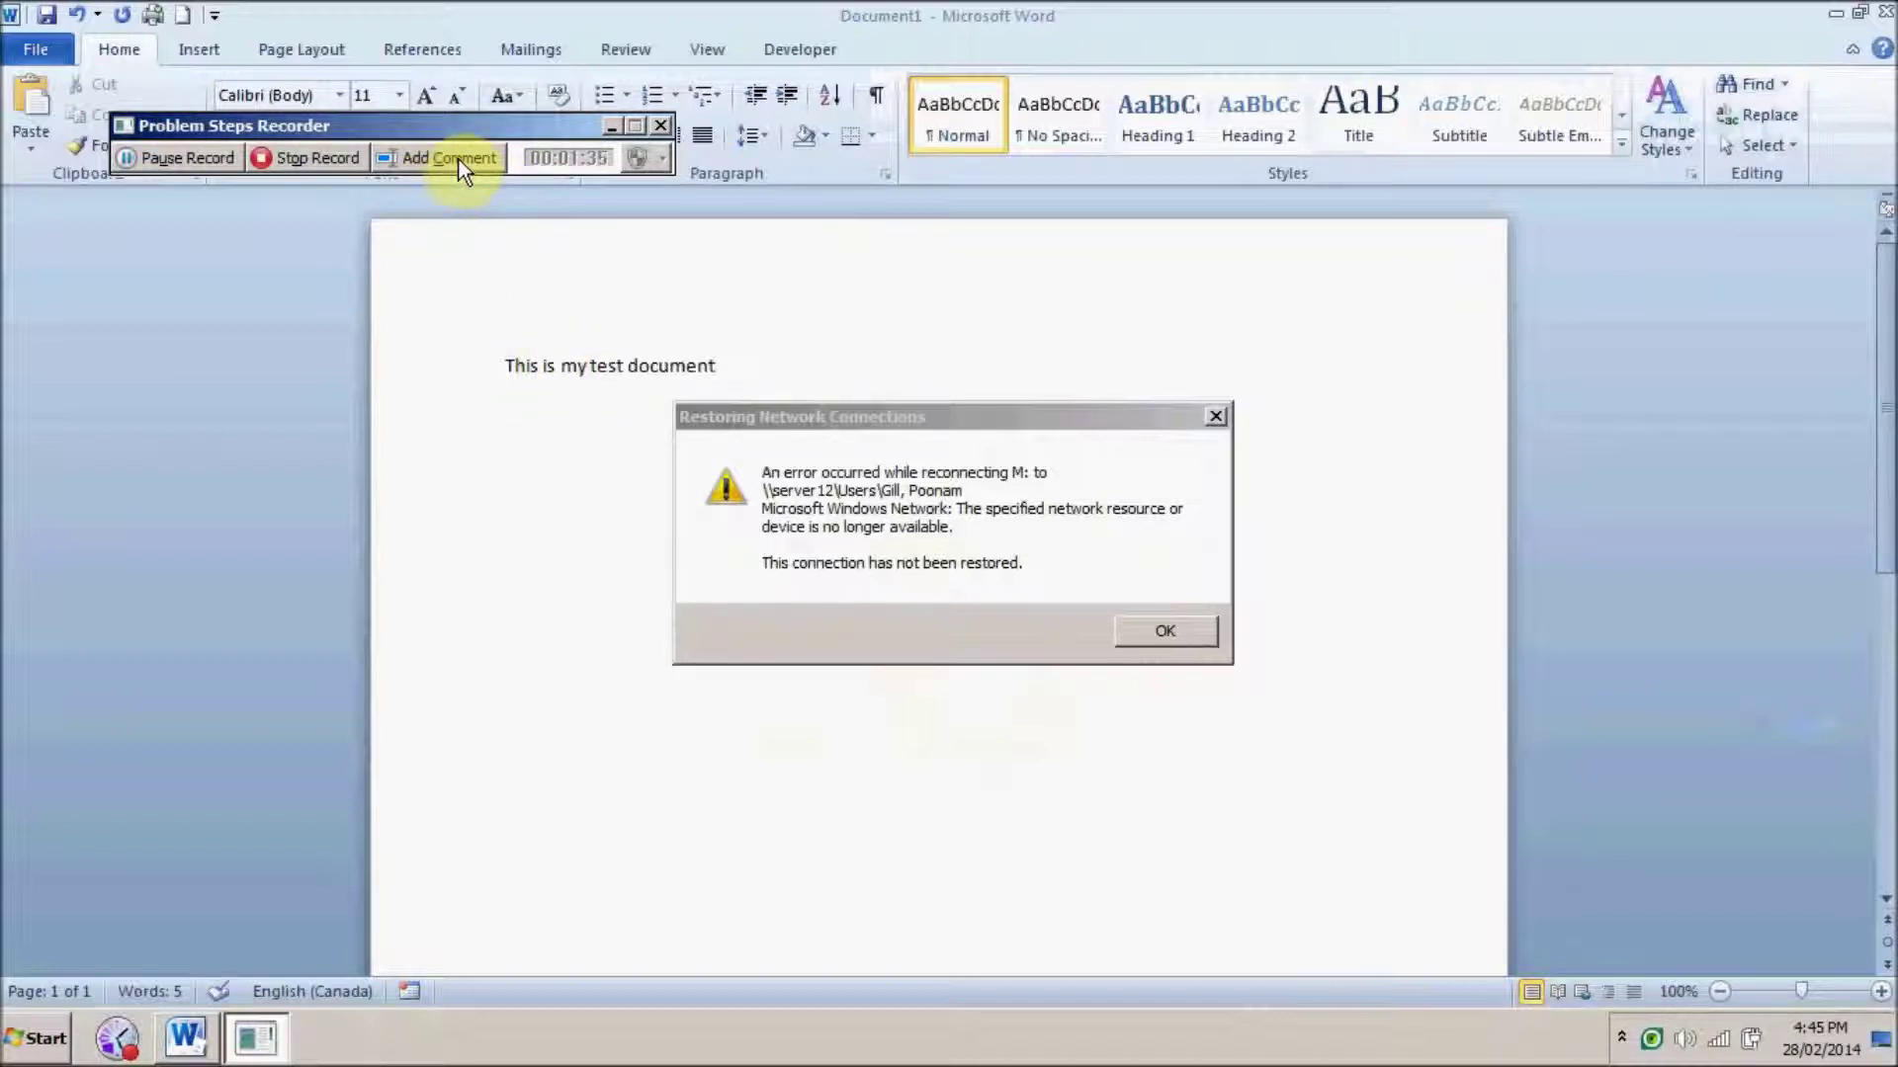
Step: Stop recording and save the steps as steps to save.zip
{"action": "left_click", "coordinate": [309, 159]}
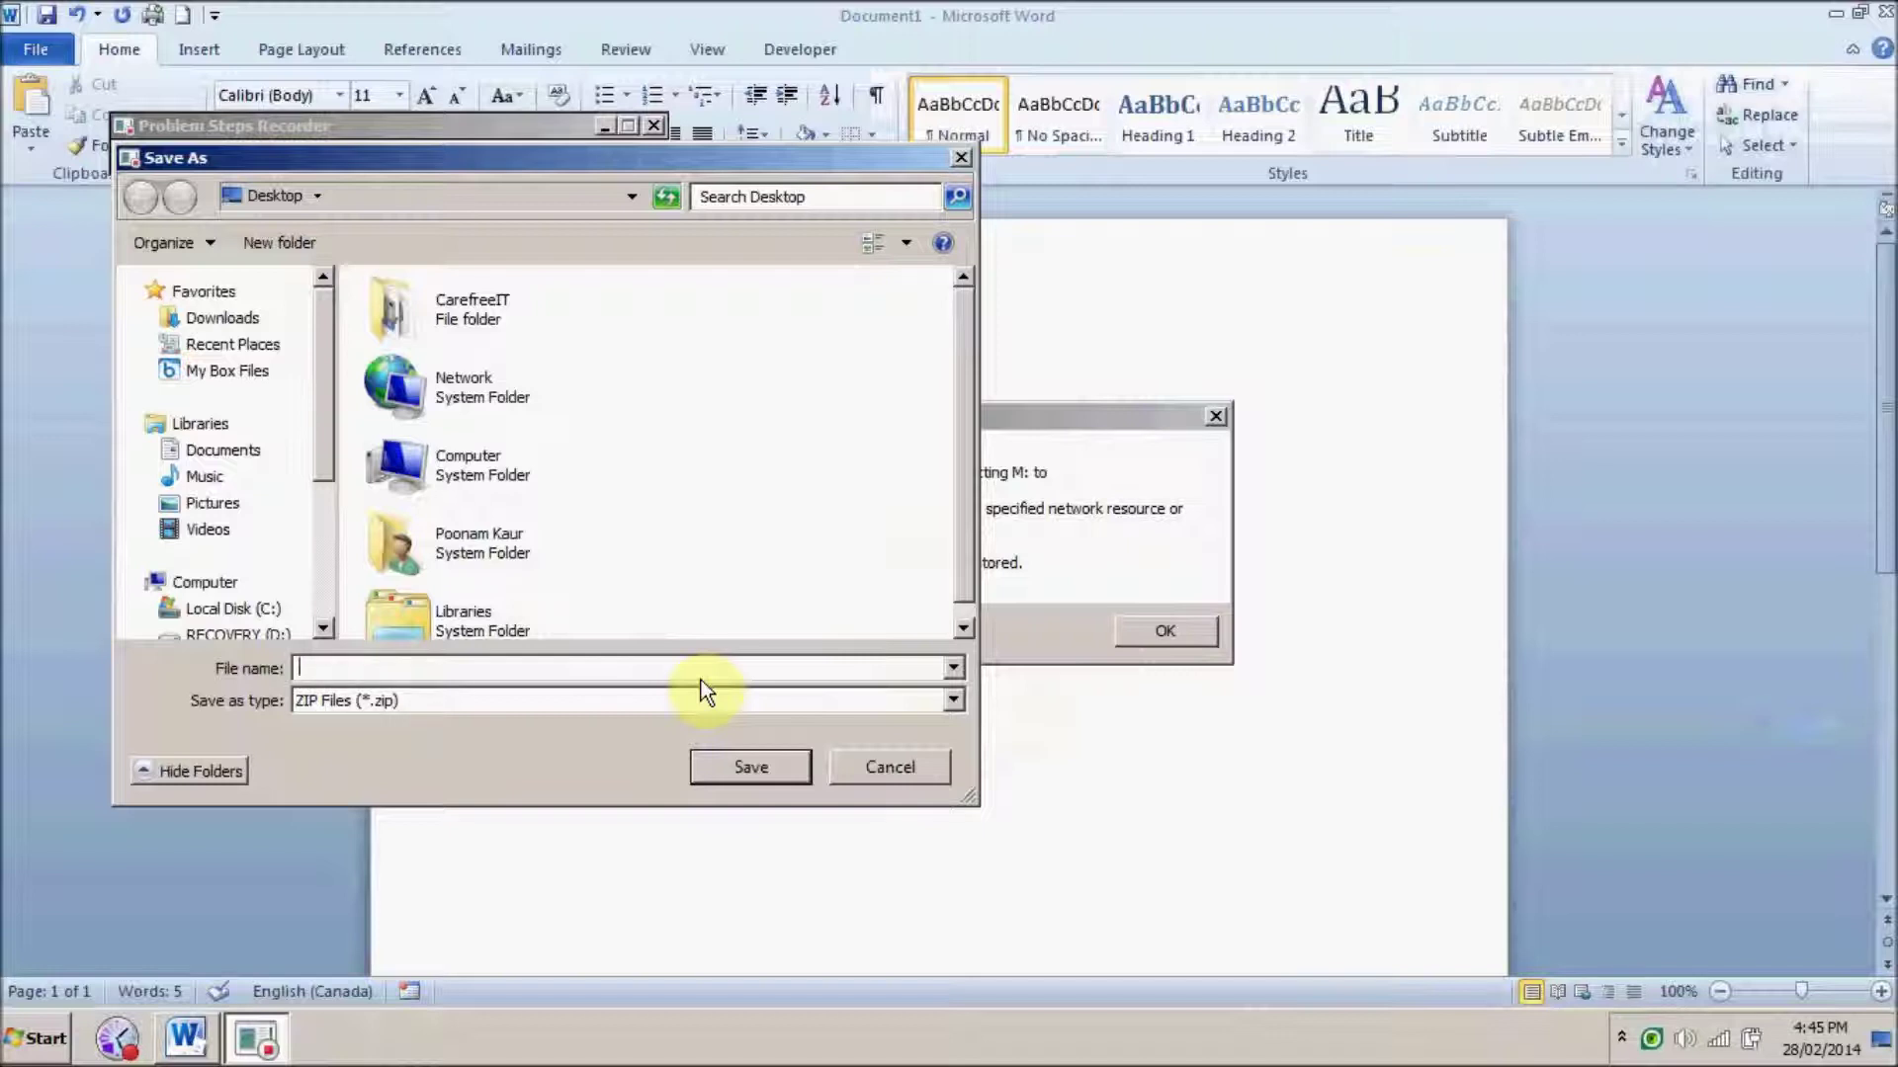
{"action": "type", "text": "steps to save"}
{"action": "left_click", "coordinate": [747, 768]}
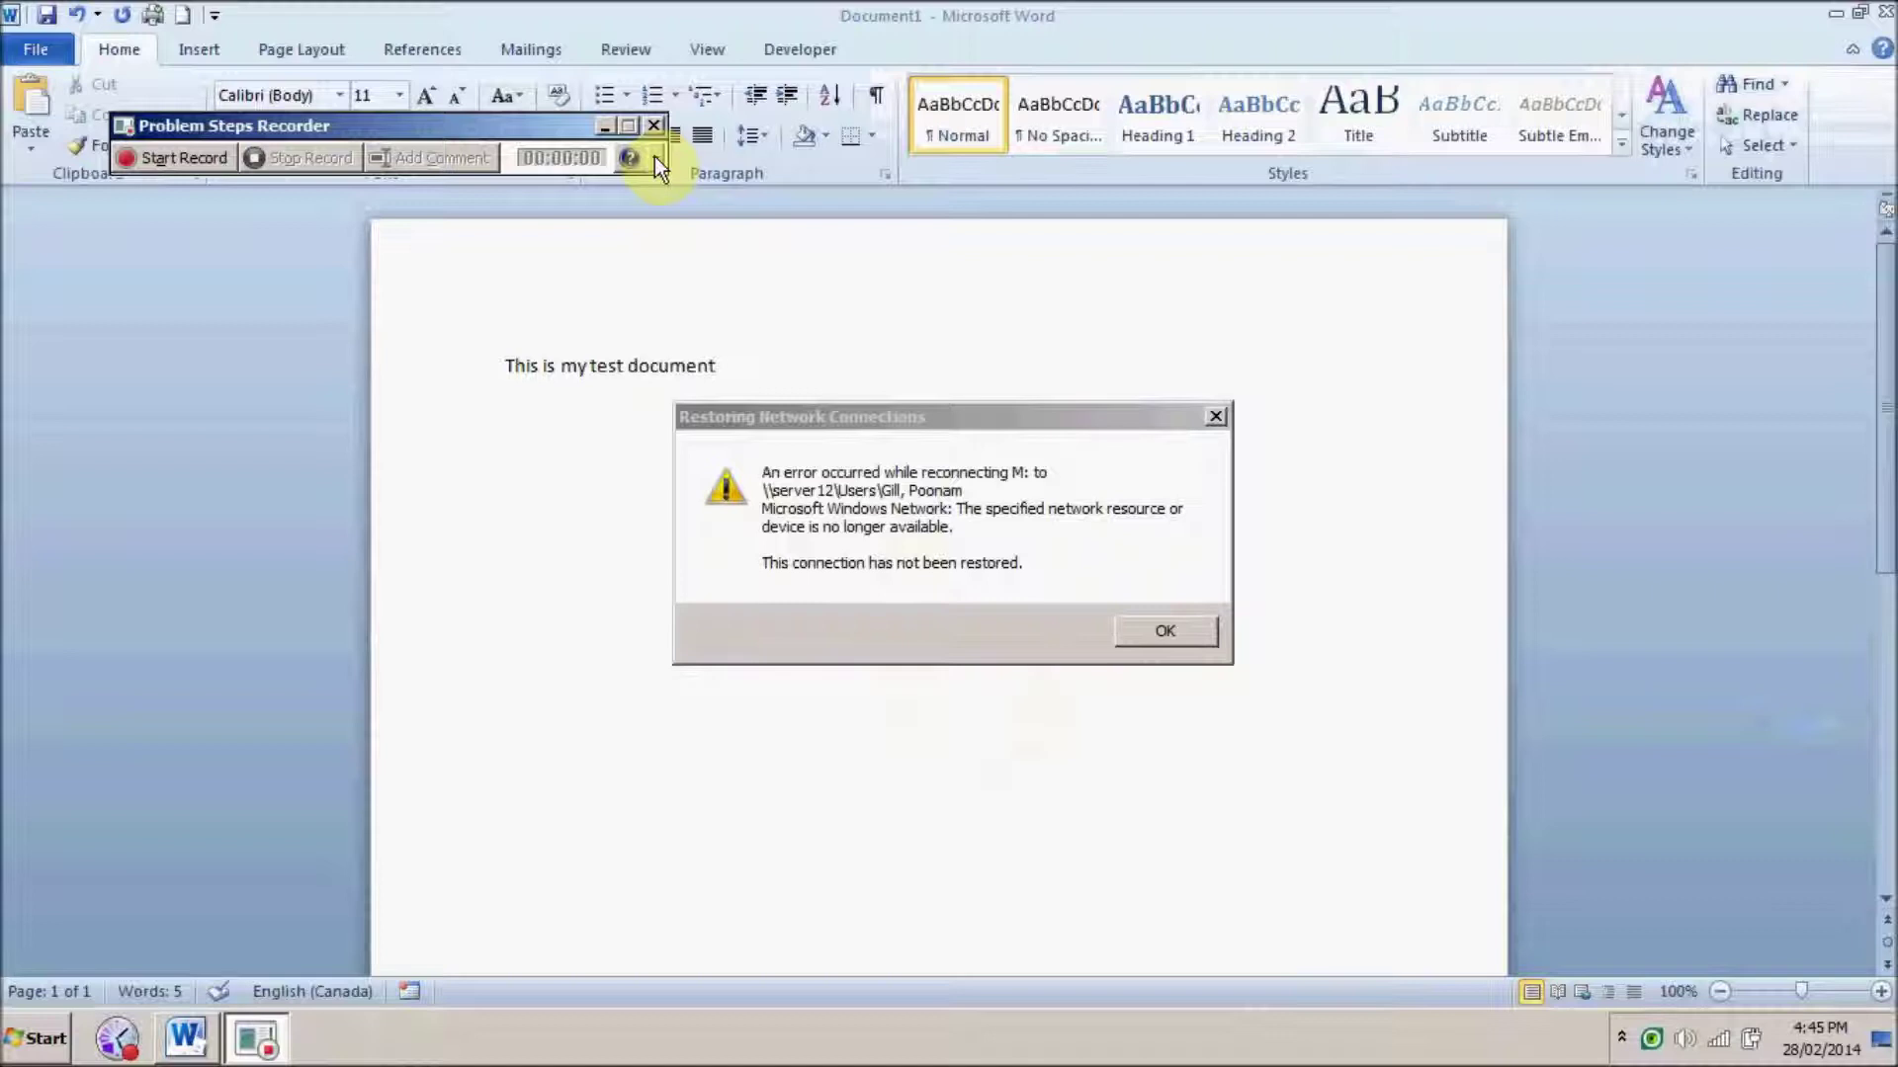
Step: Set the recorder to store 50 recent screen captures via Help > Settings
{"action": "left_click", "coordinate": [654, 156]}
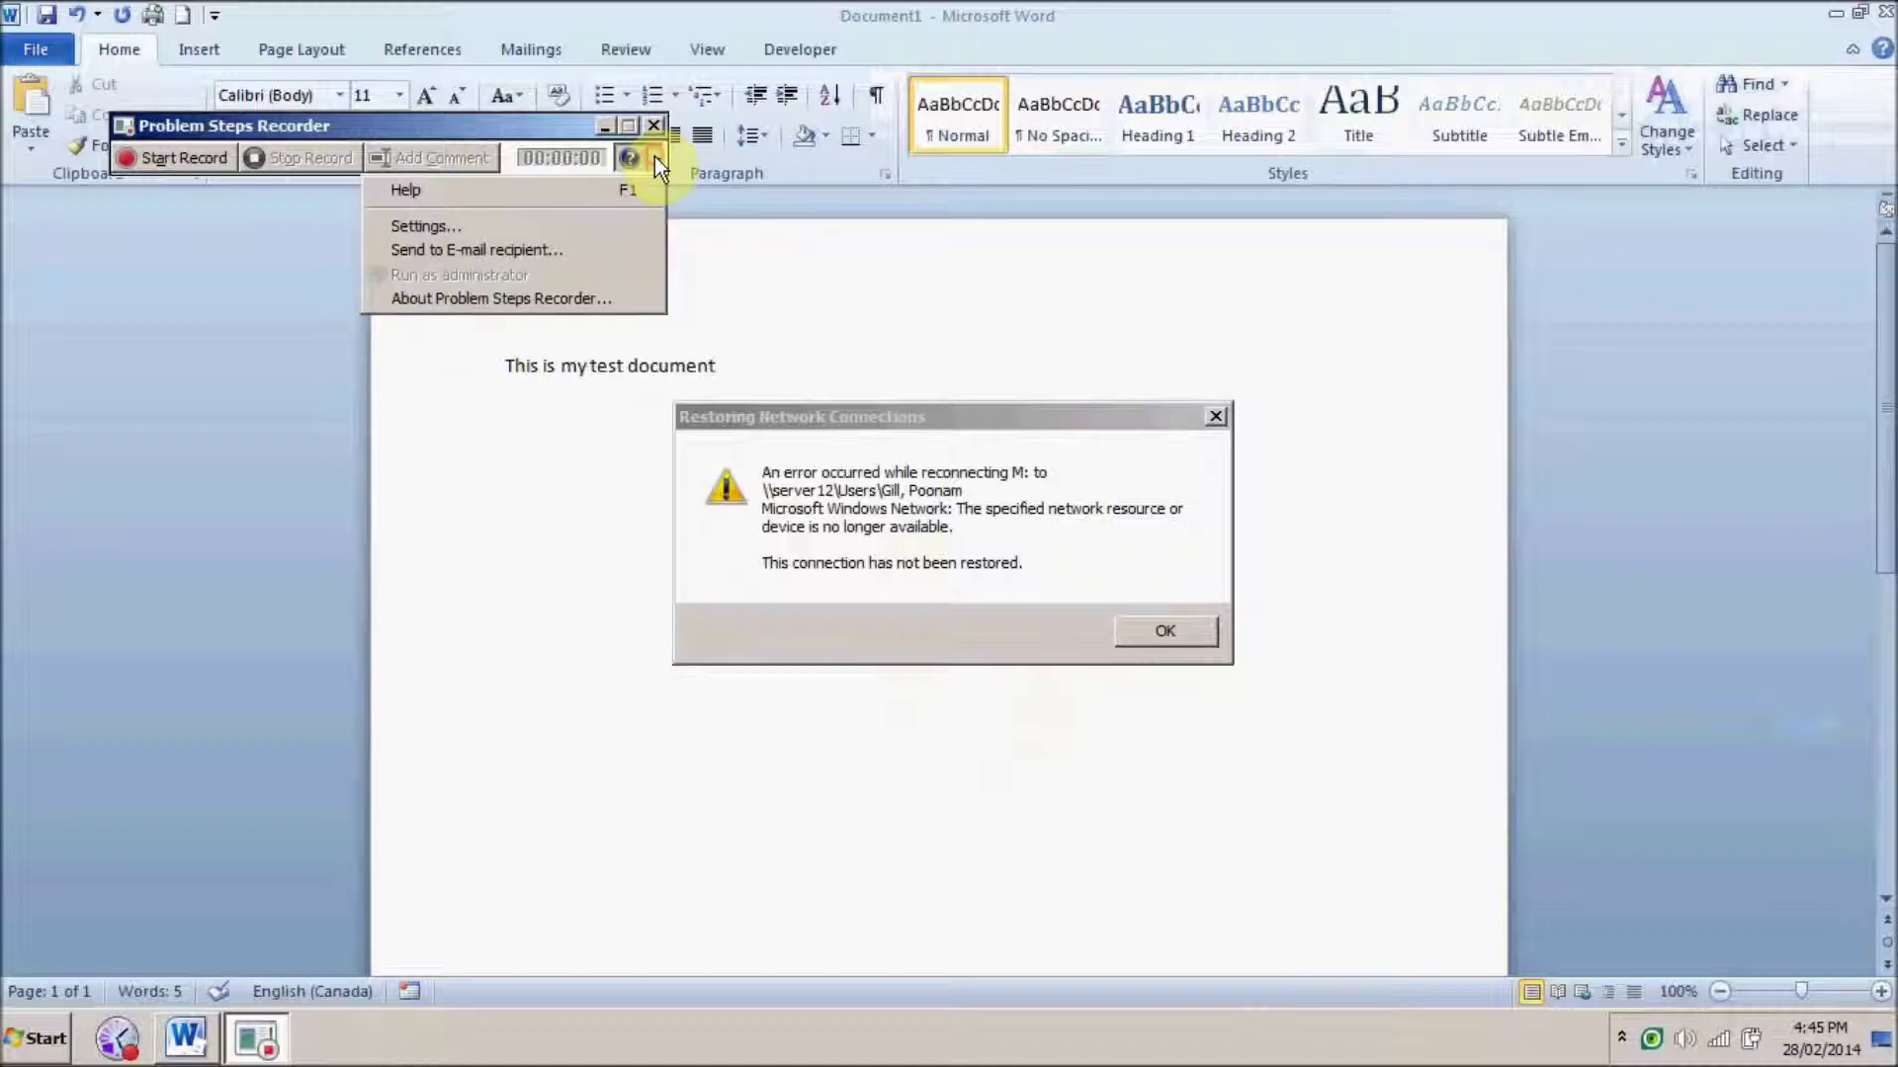
{"action": "left_click", "coordinate": [465, 225]}
{"action": "double_click", "coordinate": [516, 356]}
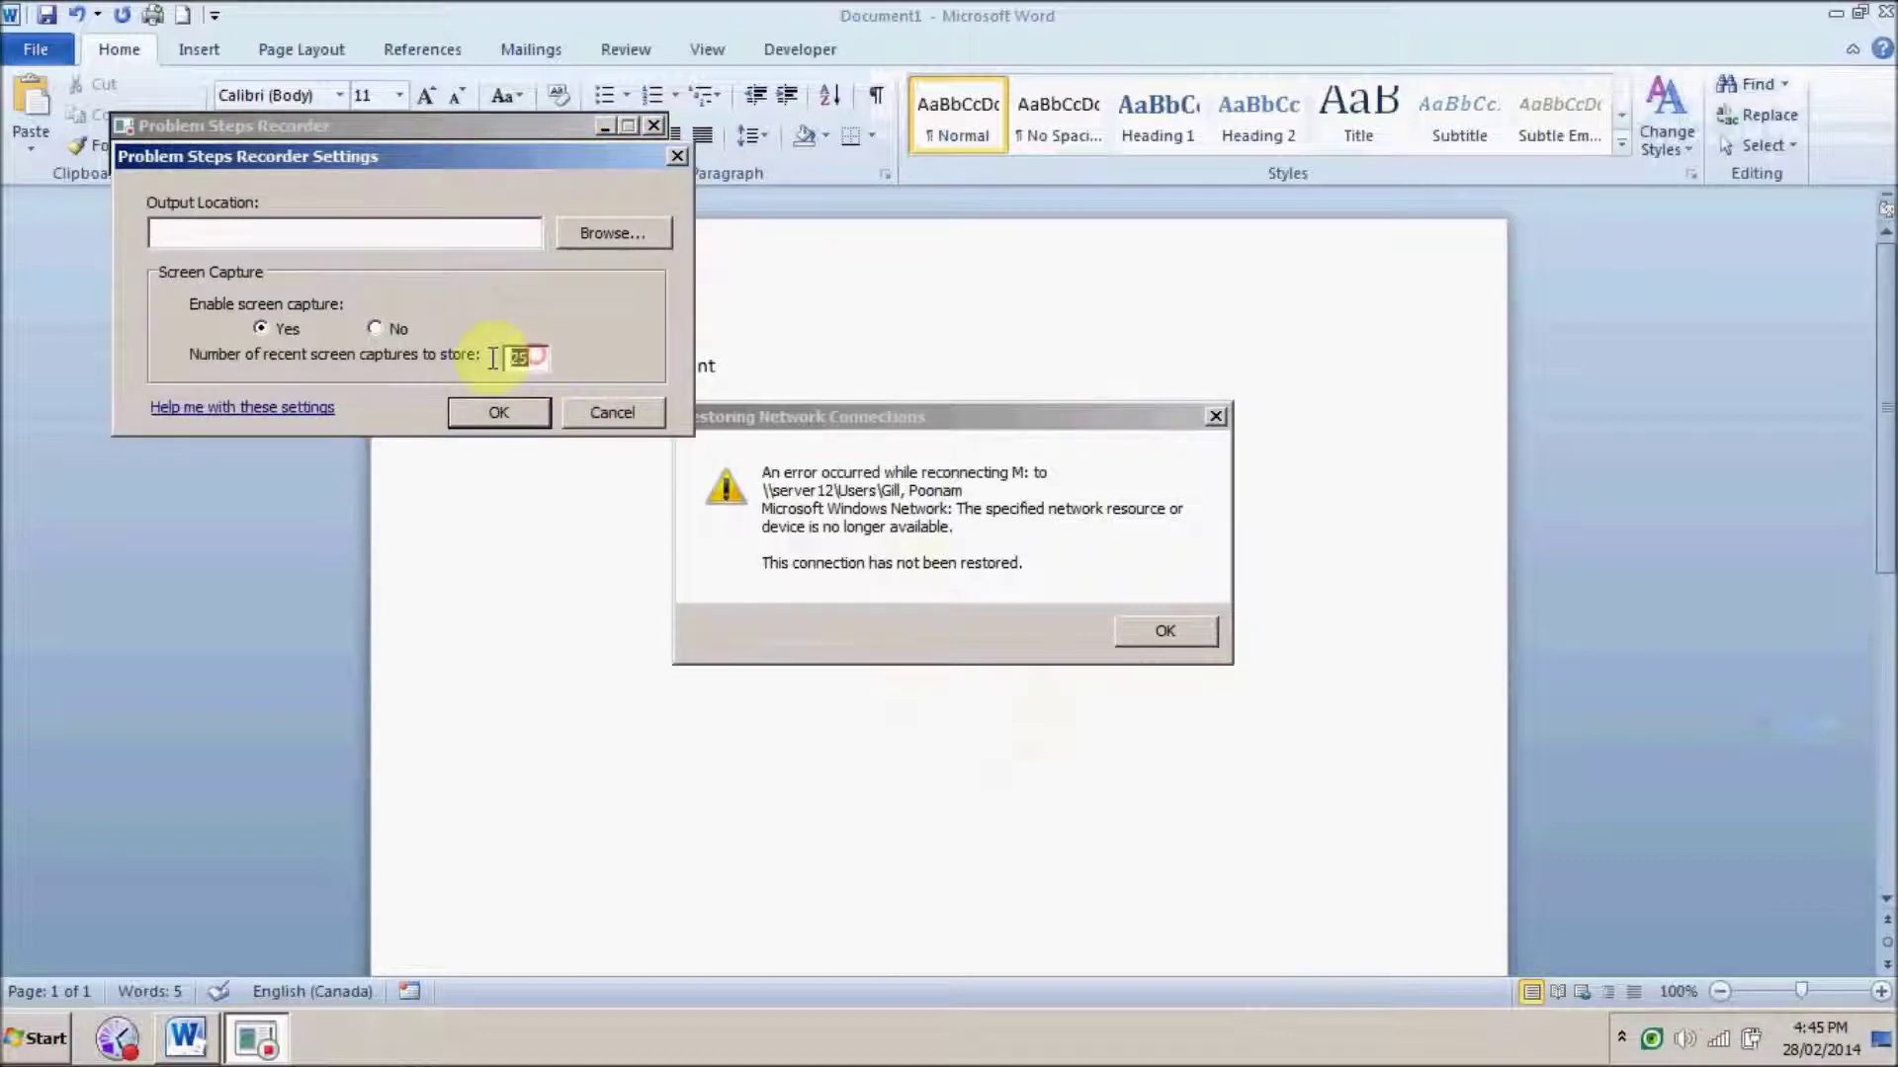
{"action": "type", "text": "50"}
{"action": "left_click", "coordinate": [513, 357]}
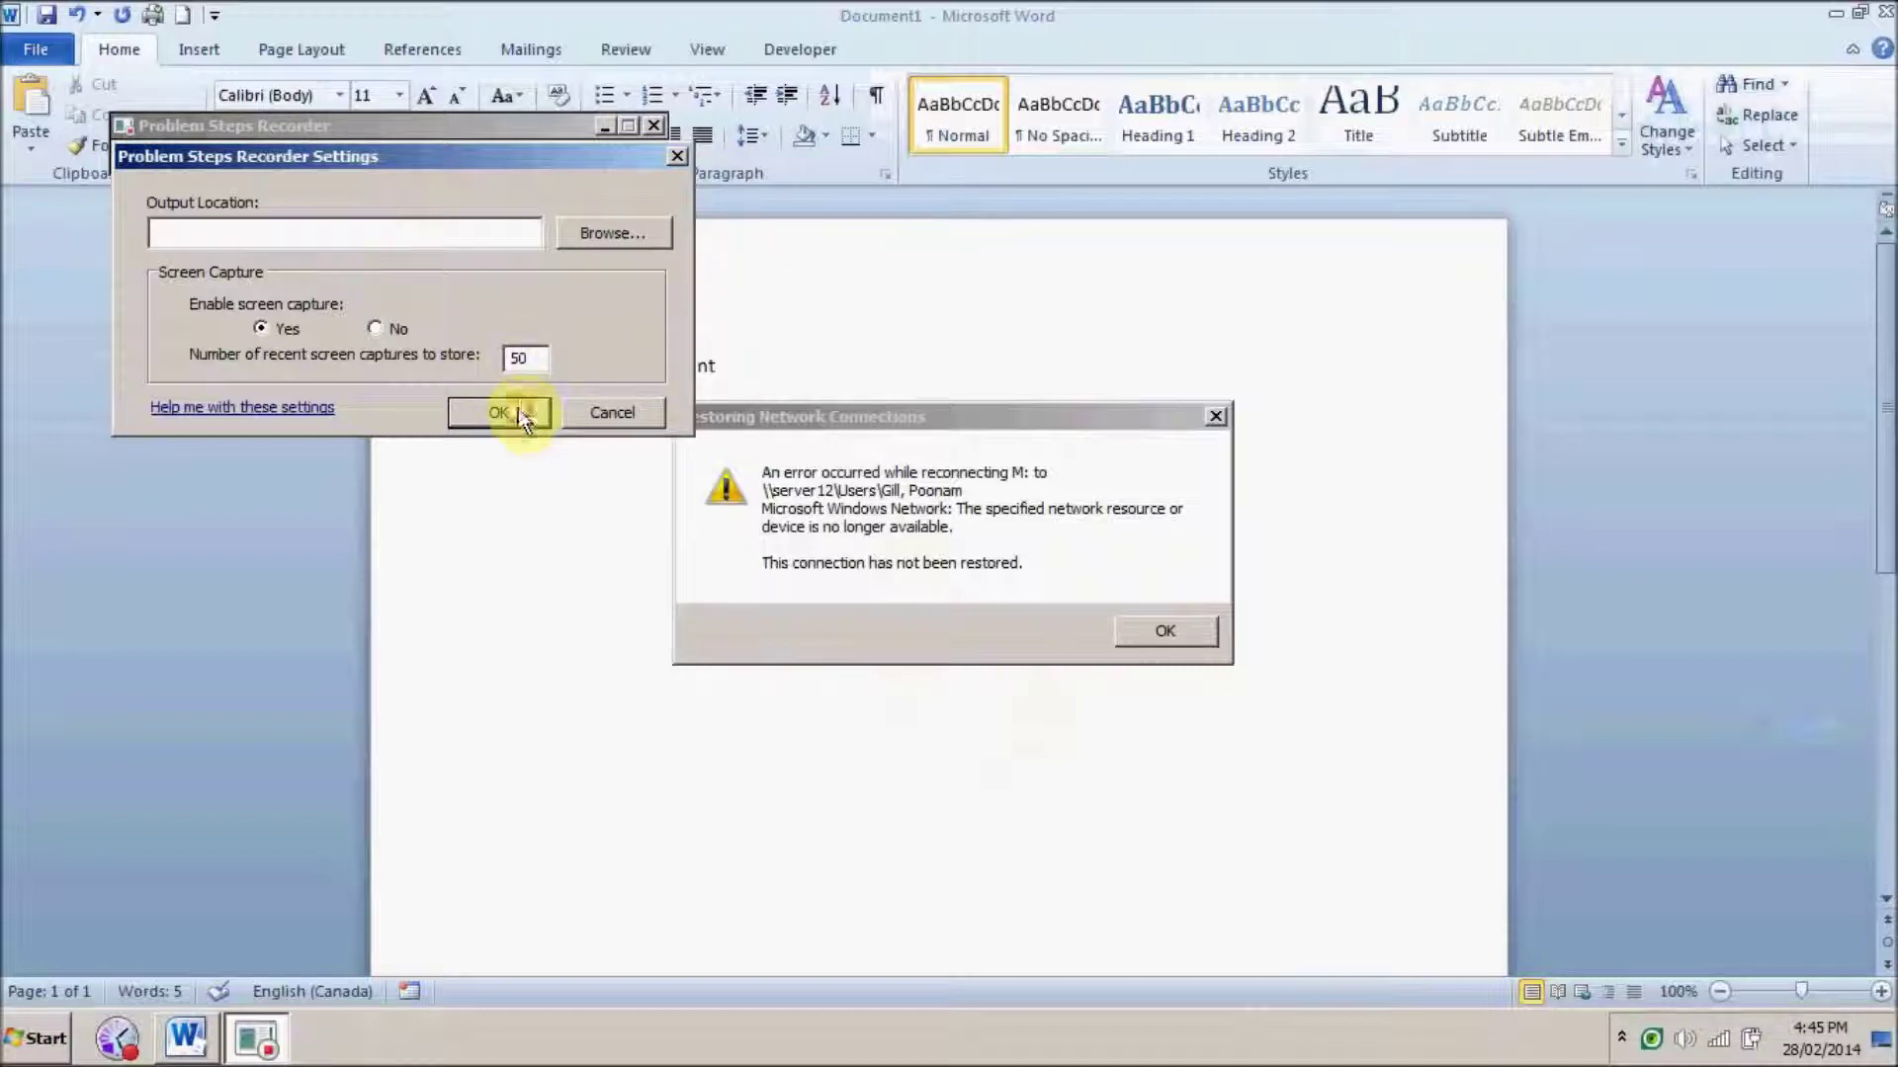
{"action": "left_click", "coordinate": [511, 414]}
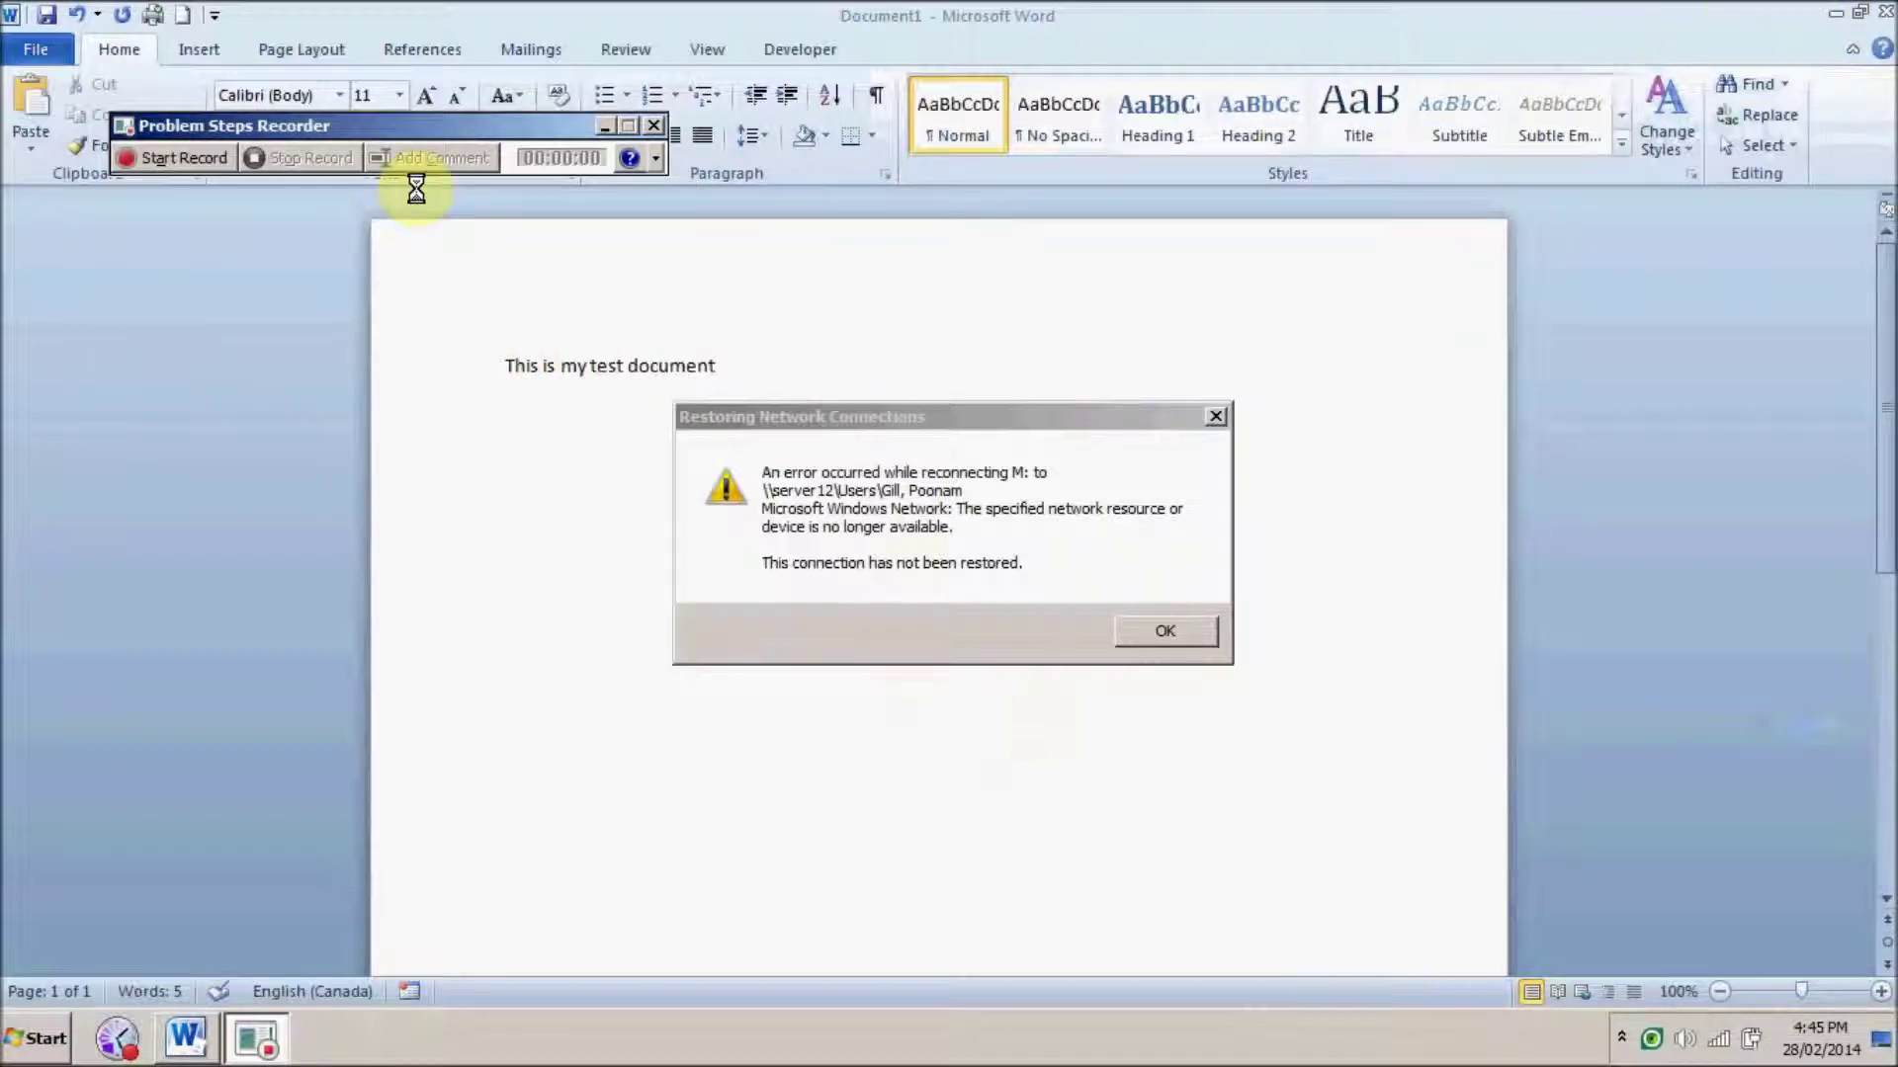
Step: Close the recorder, dismiss Word's network error and reveal the desktop
{"action": "left_click", "coordinate": [652, 126]}
{"action": "left_click", "coordinate": [1171, 636]}
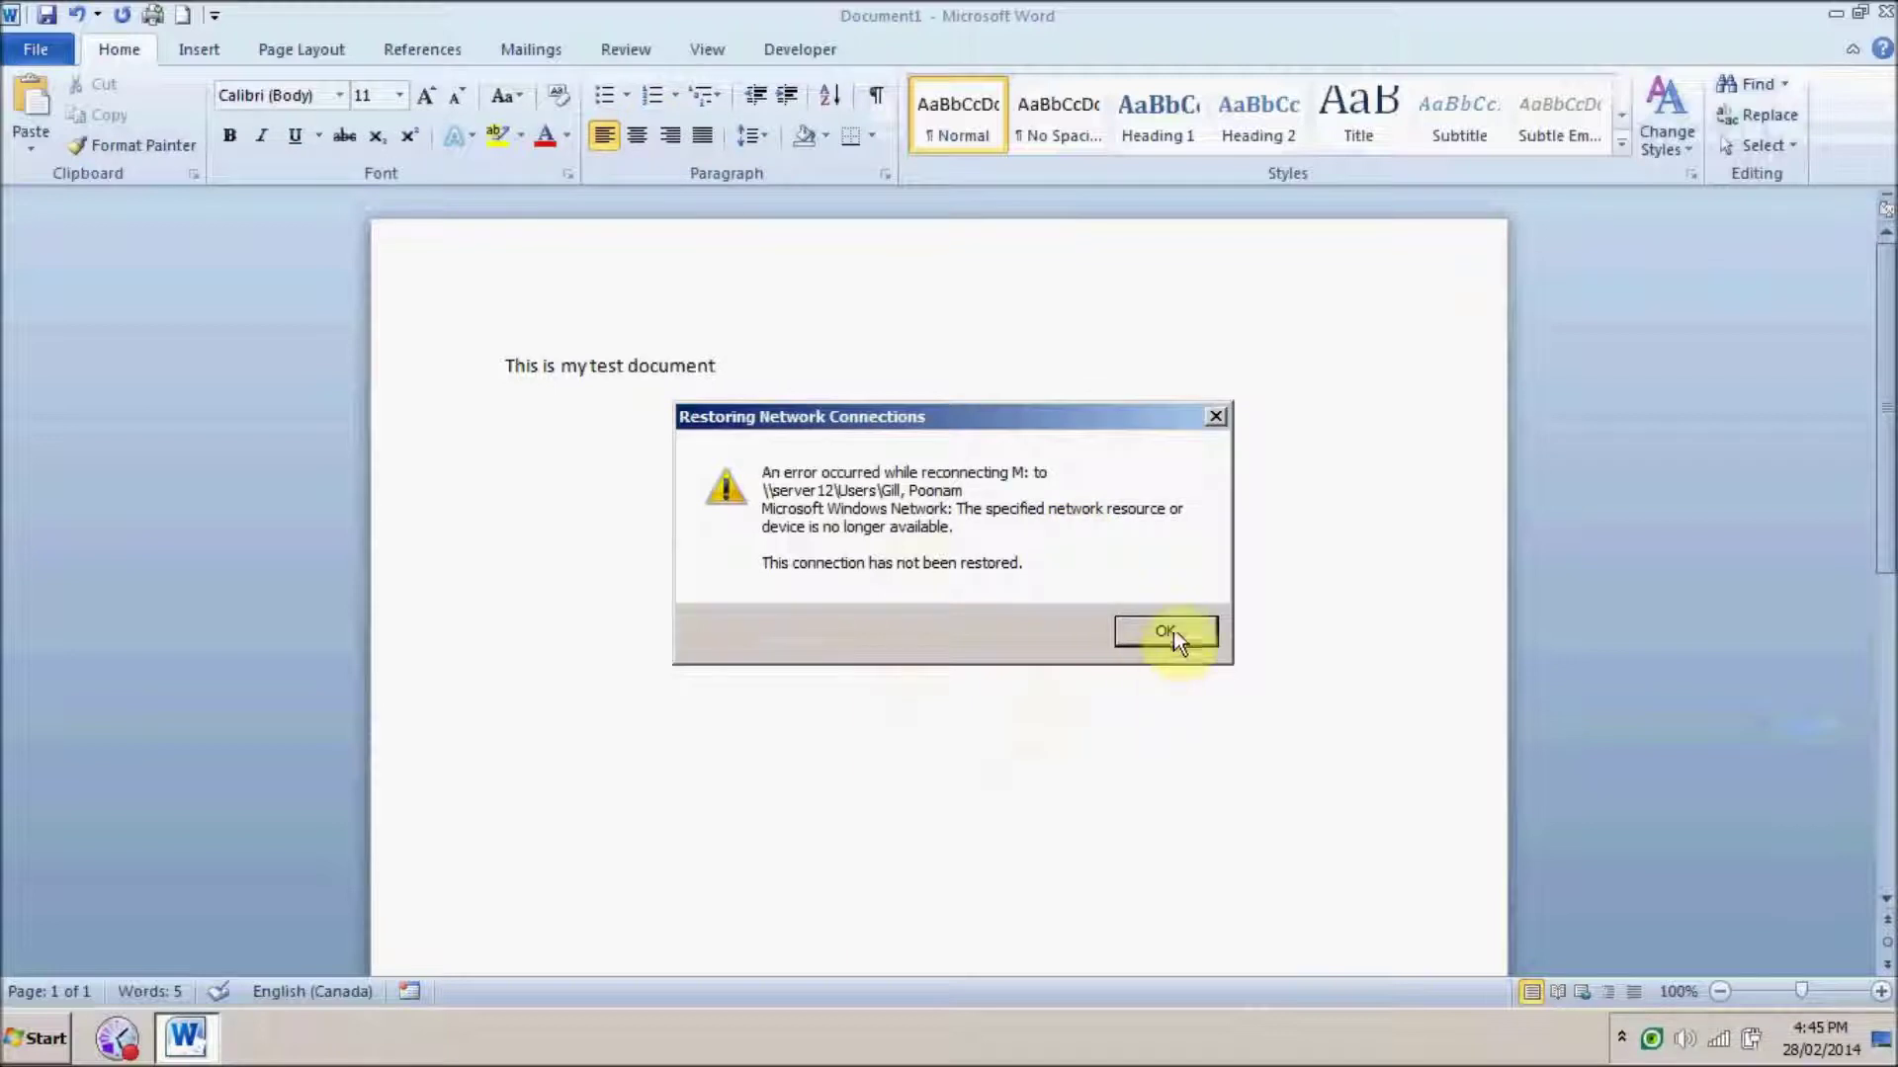
{"action": "left_click", "coordinate": [1833, 14]}
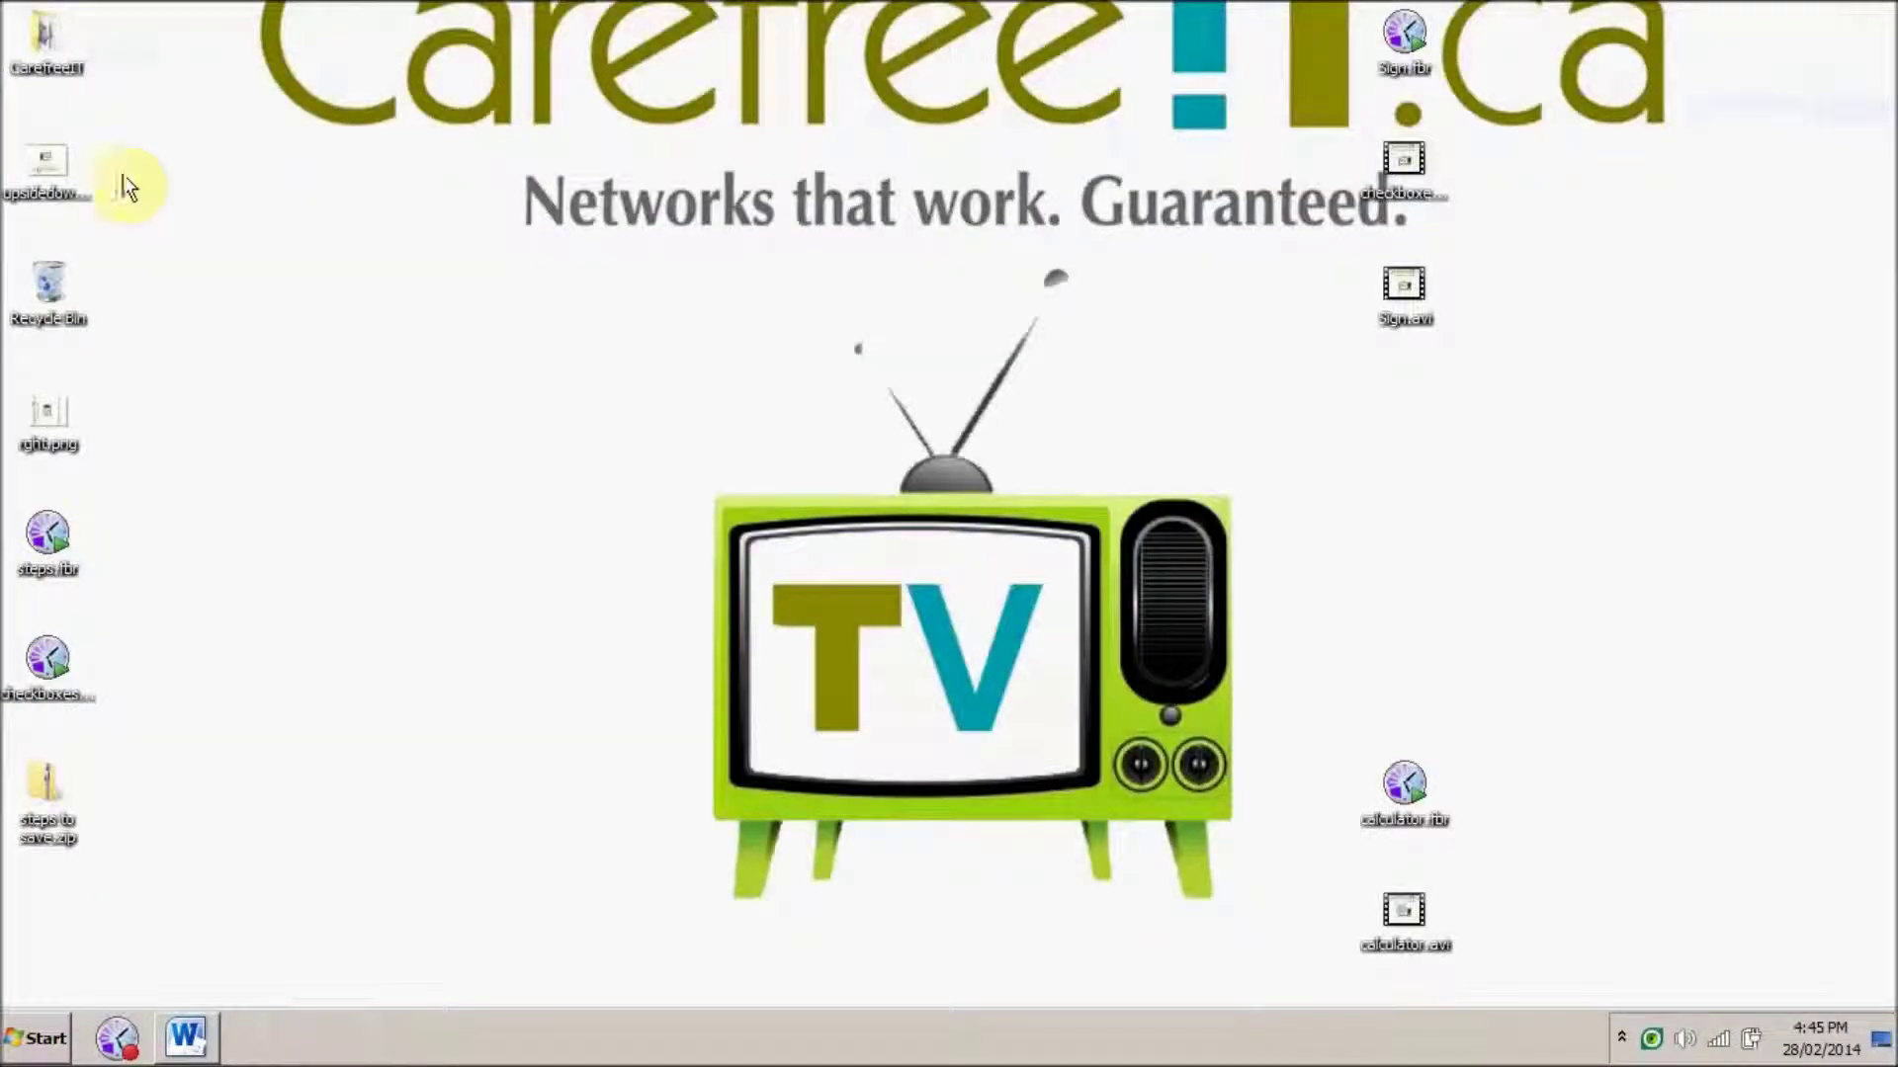
Step: Open steps to save.zip from the desktop and select Problem_20140228_1645.mht inside it
{"action": "double_click", "coordinate": [46, 787]}
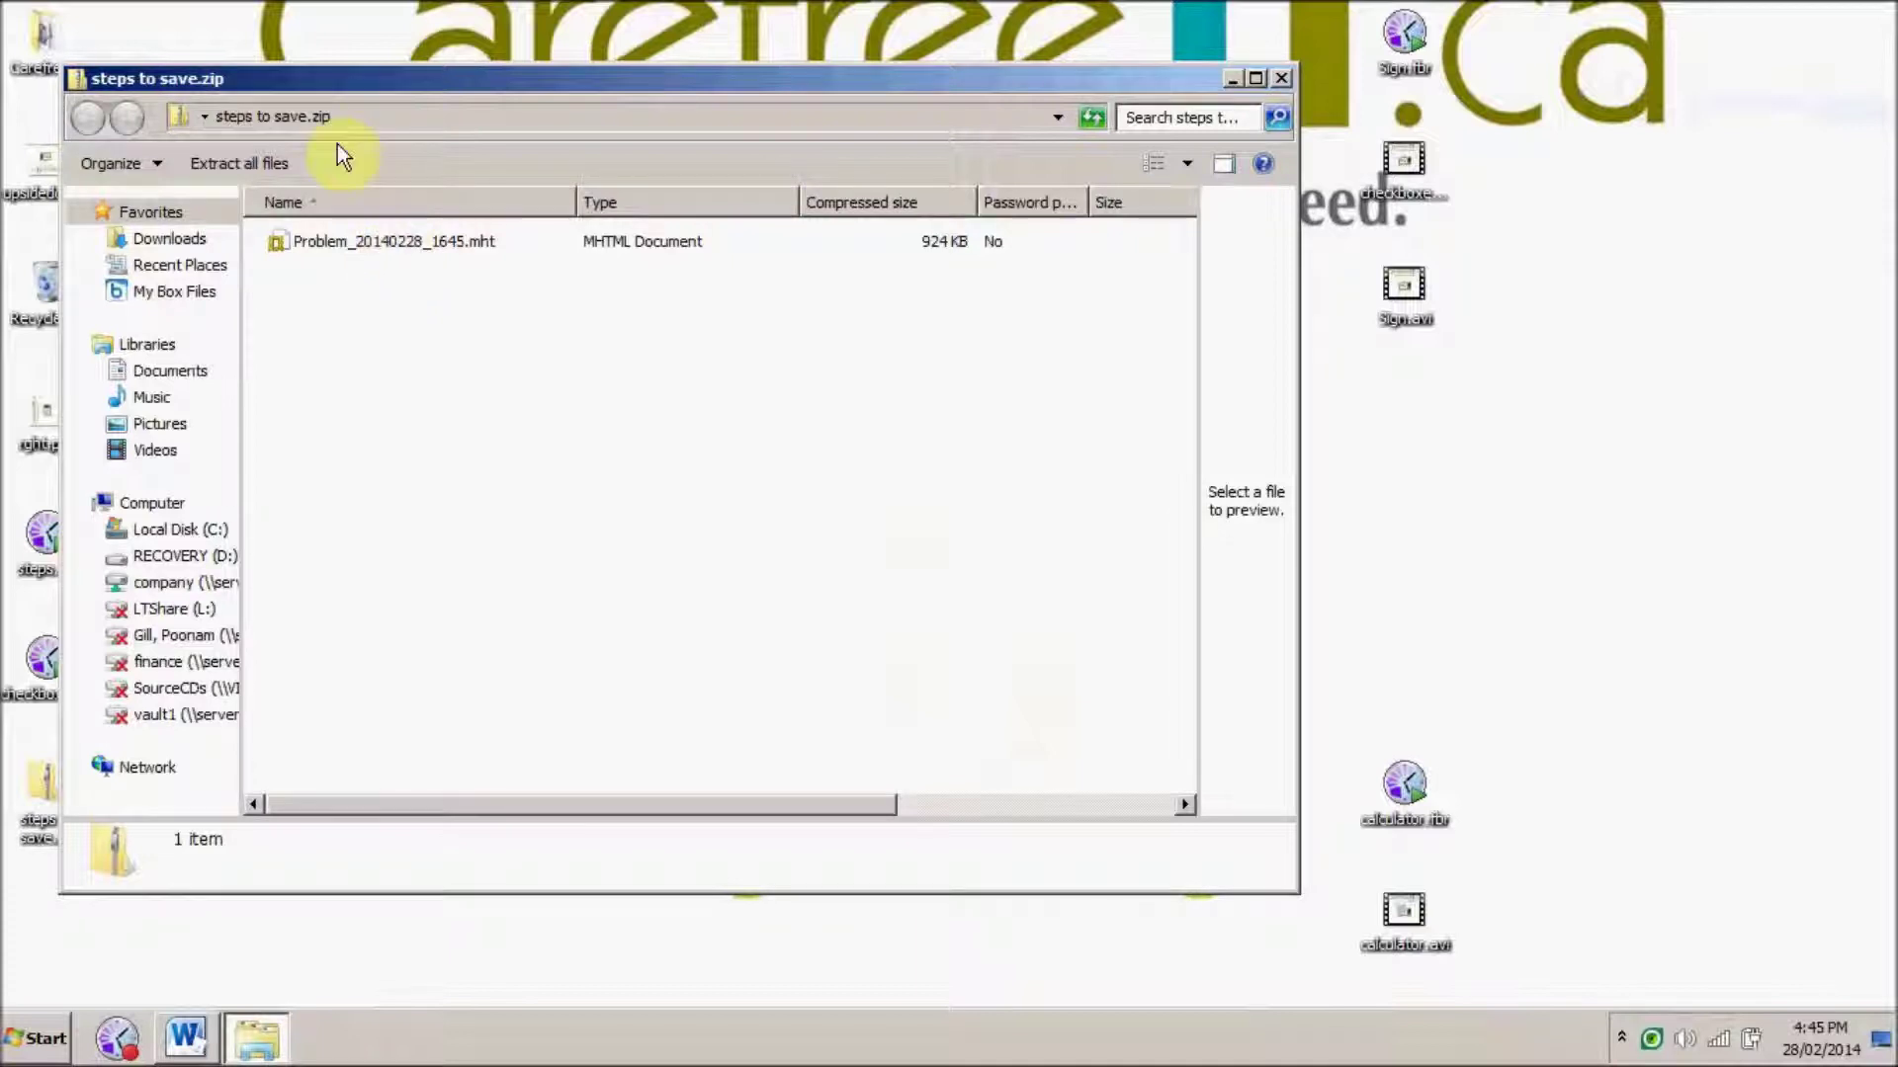
{"action": "left_click", "coordinate": [374, 240]}
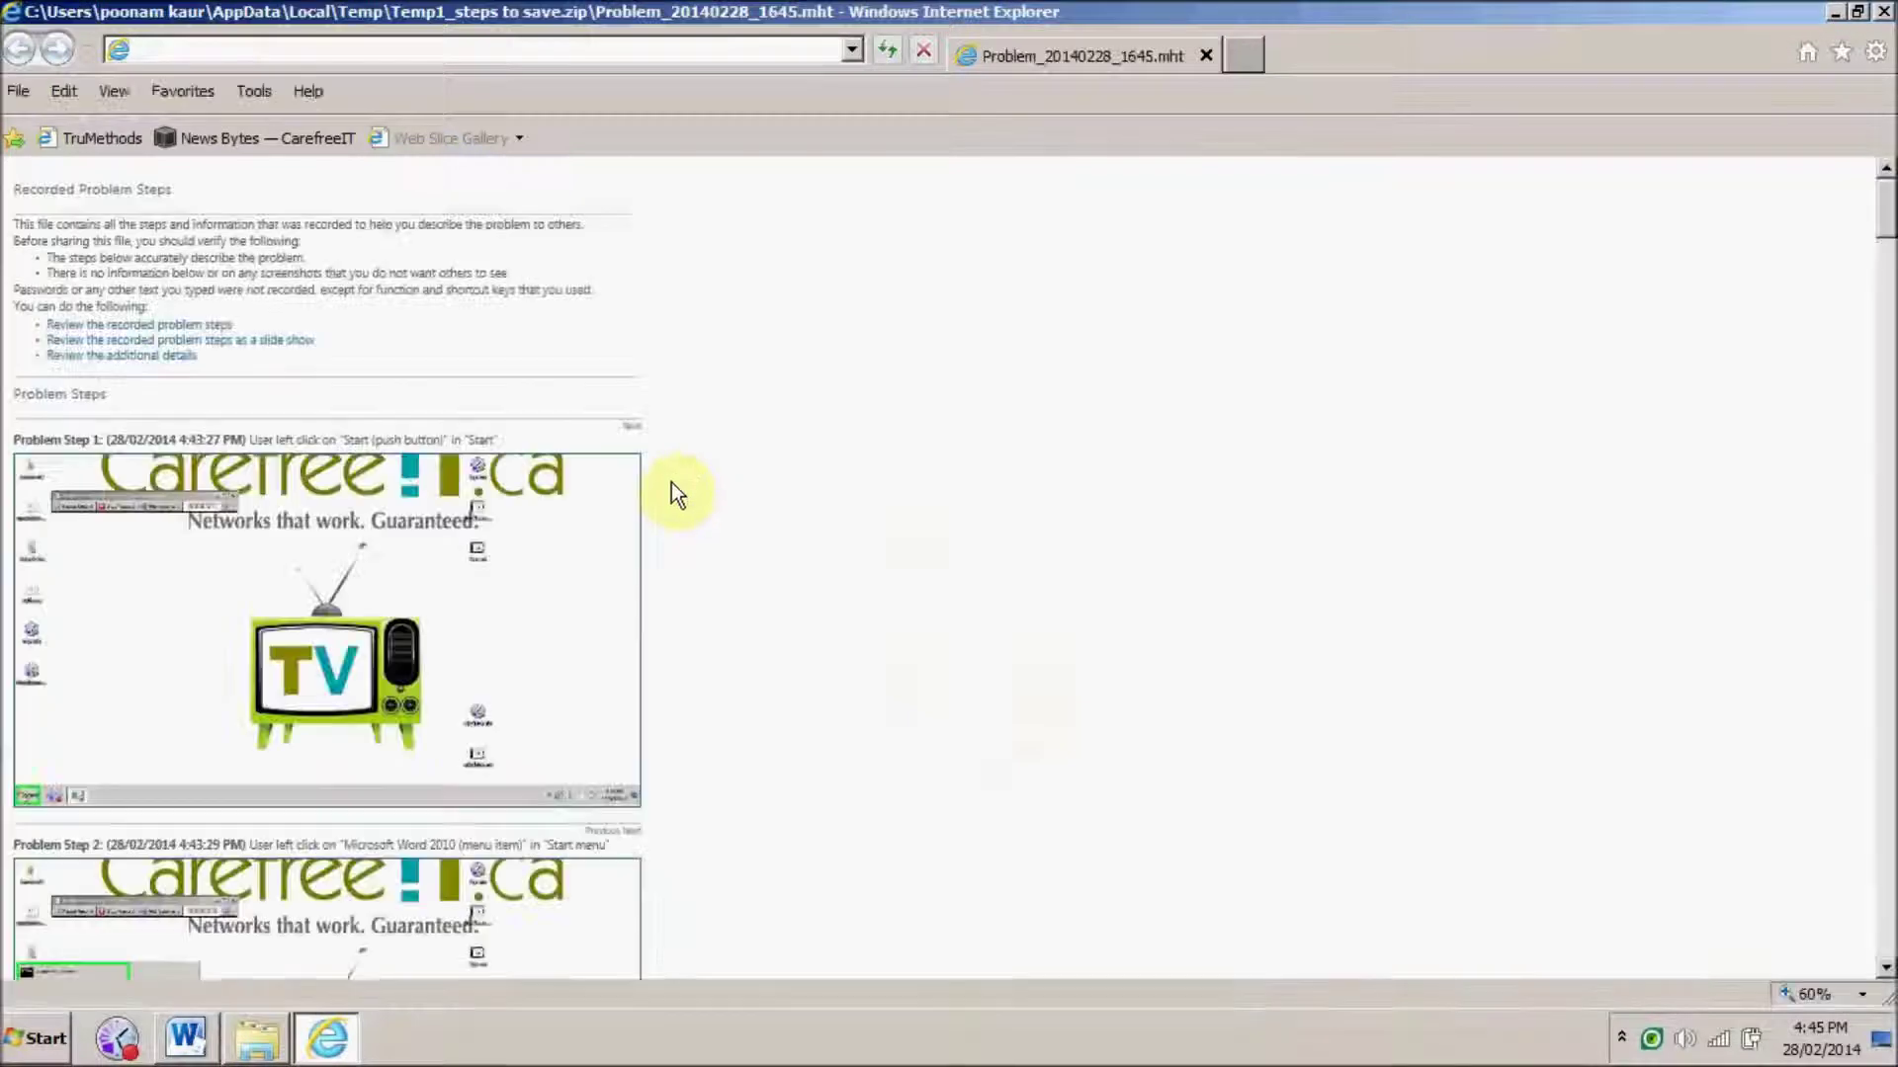
{"action": "scroll", "coordinate": [814, 677], "scroll_direction": "down", "scroll_amount": 3}
{"action": "scroll", "coordinate": [814, 677], "scroll_direction": "down", "scroll_amount": 5}
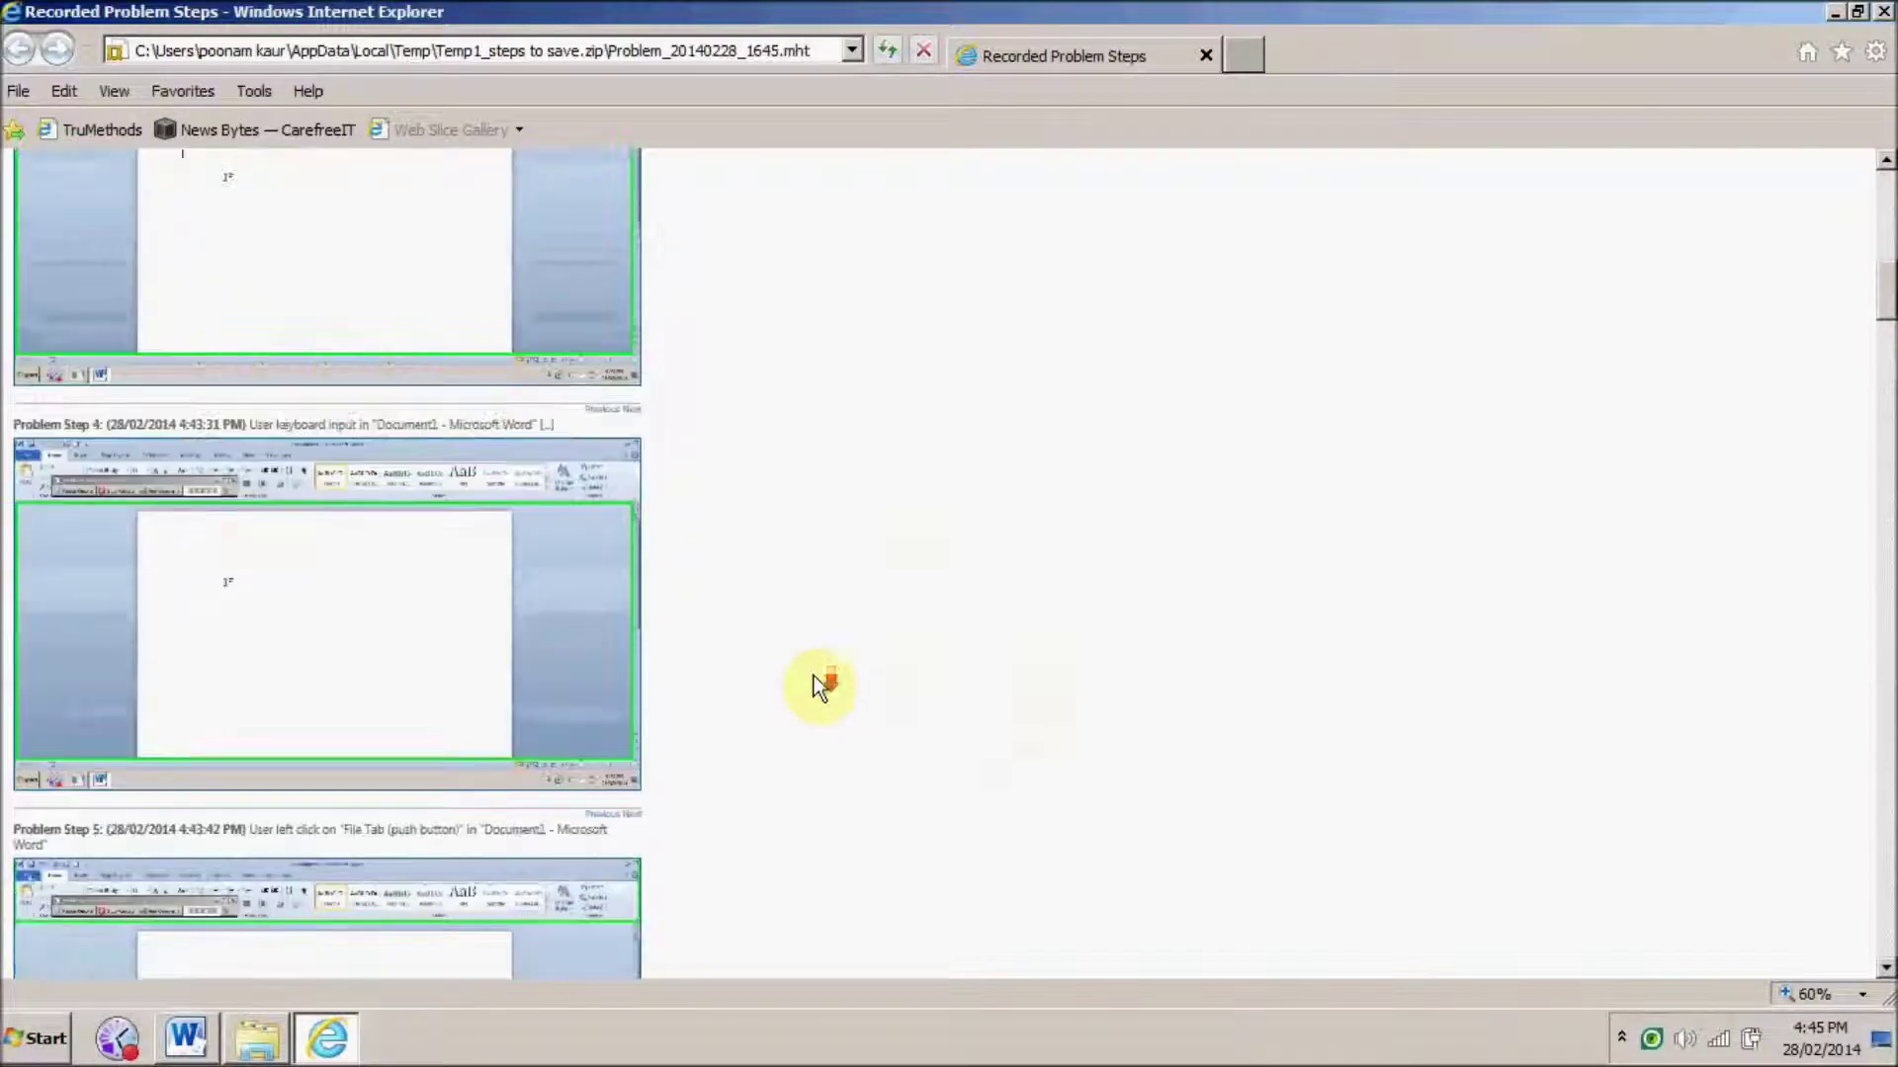
Step: View a step screenshot at full size, then return to the Recorded Problem Steps page
{"action": "left_click", "coordinate": [221, 221]}
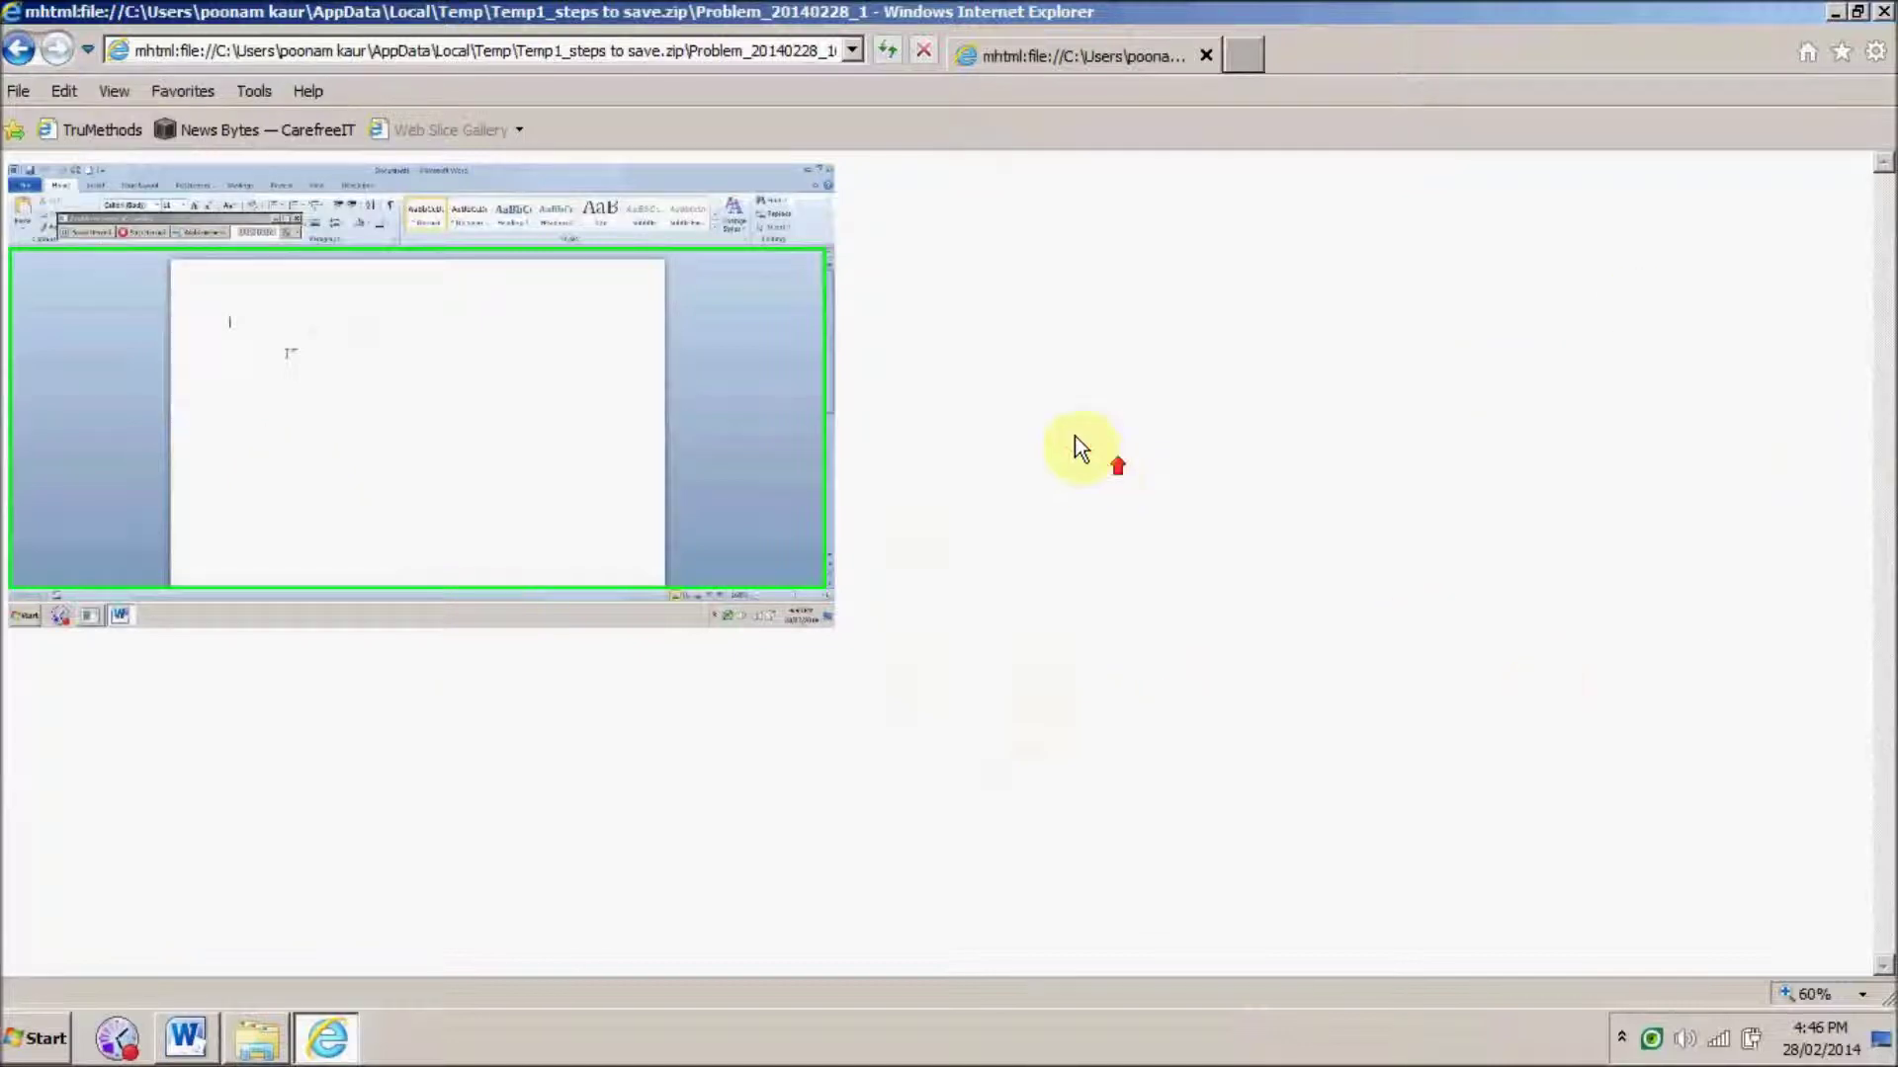
{"action": "left_click", "coordinate": [23, 55]}
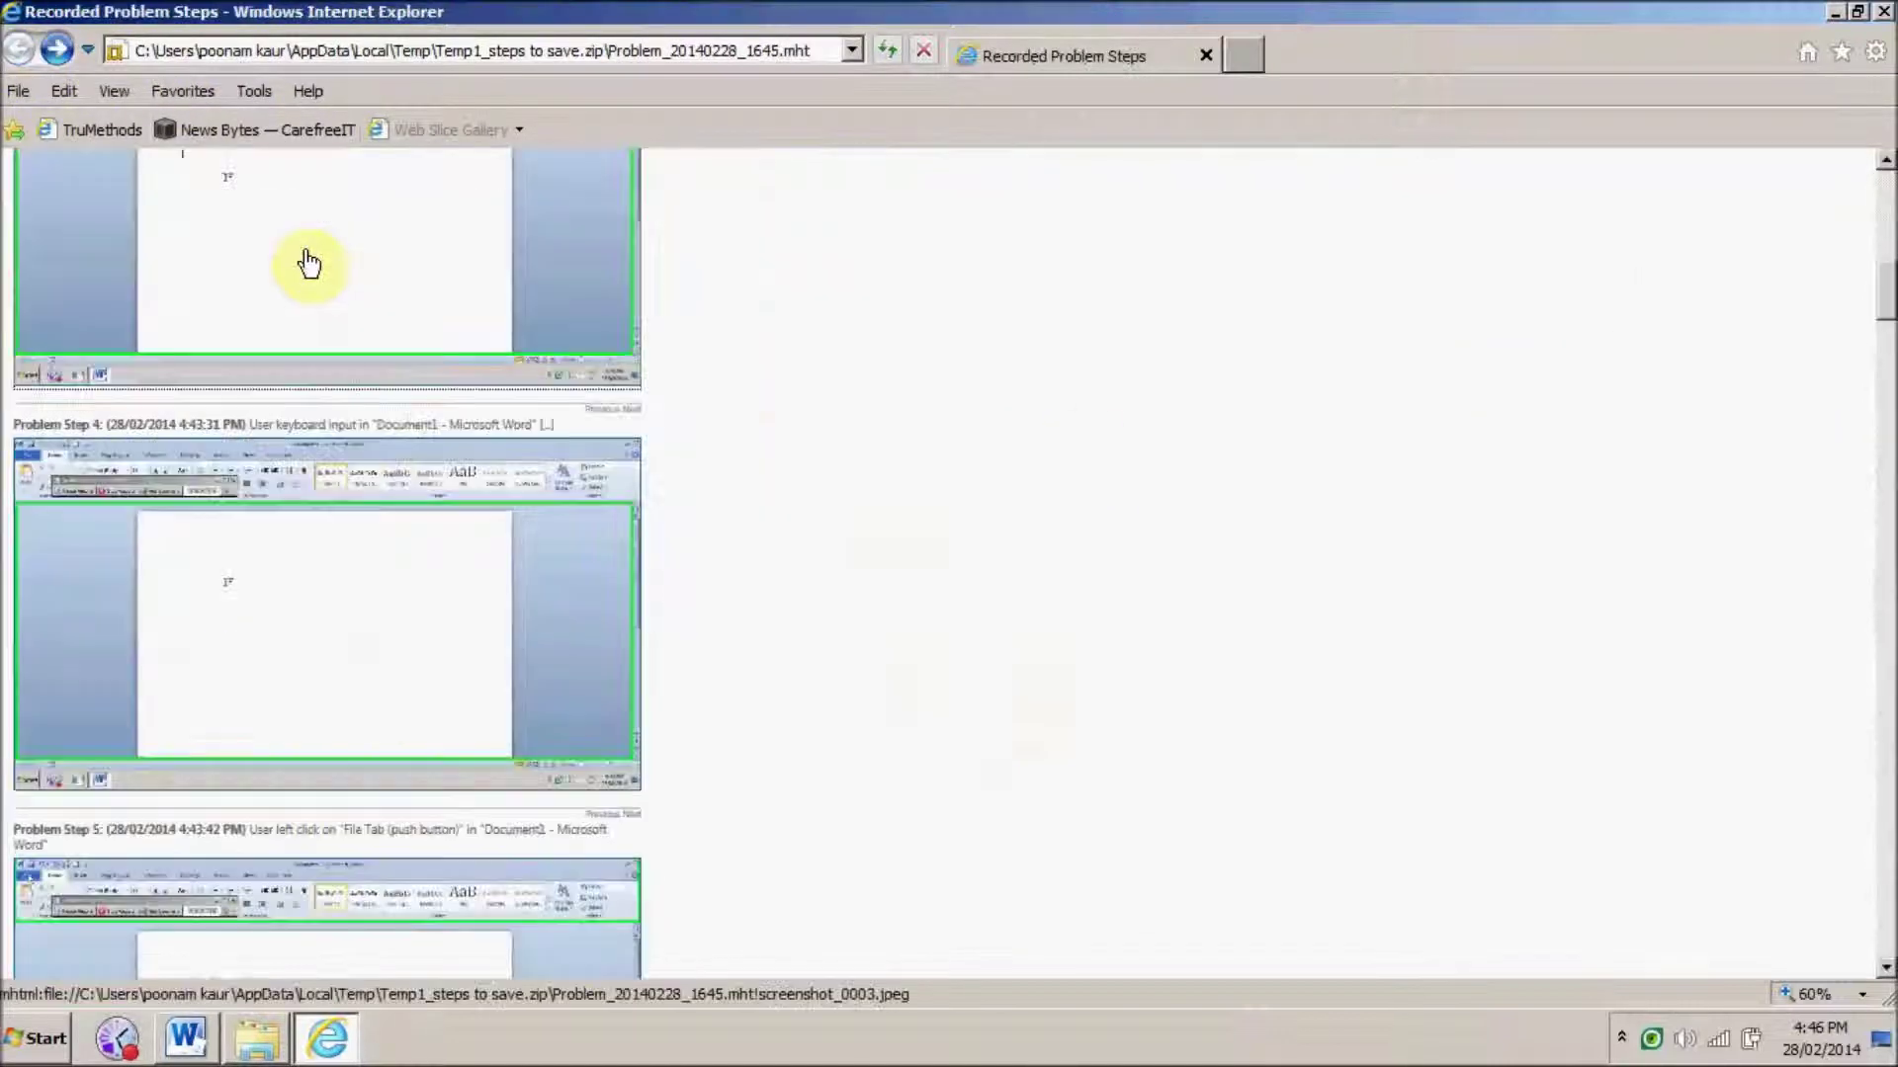
{"action": "scroll", "coordinate": [474, 640], "scroll_direction": "down", "scroll_amount": 2}
{"action": "scroll", "coordinate": [306, 554], "scroll_direction": "down", "scroll_amount": 2}
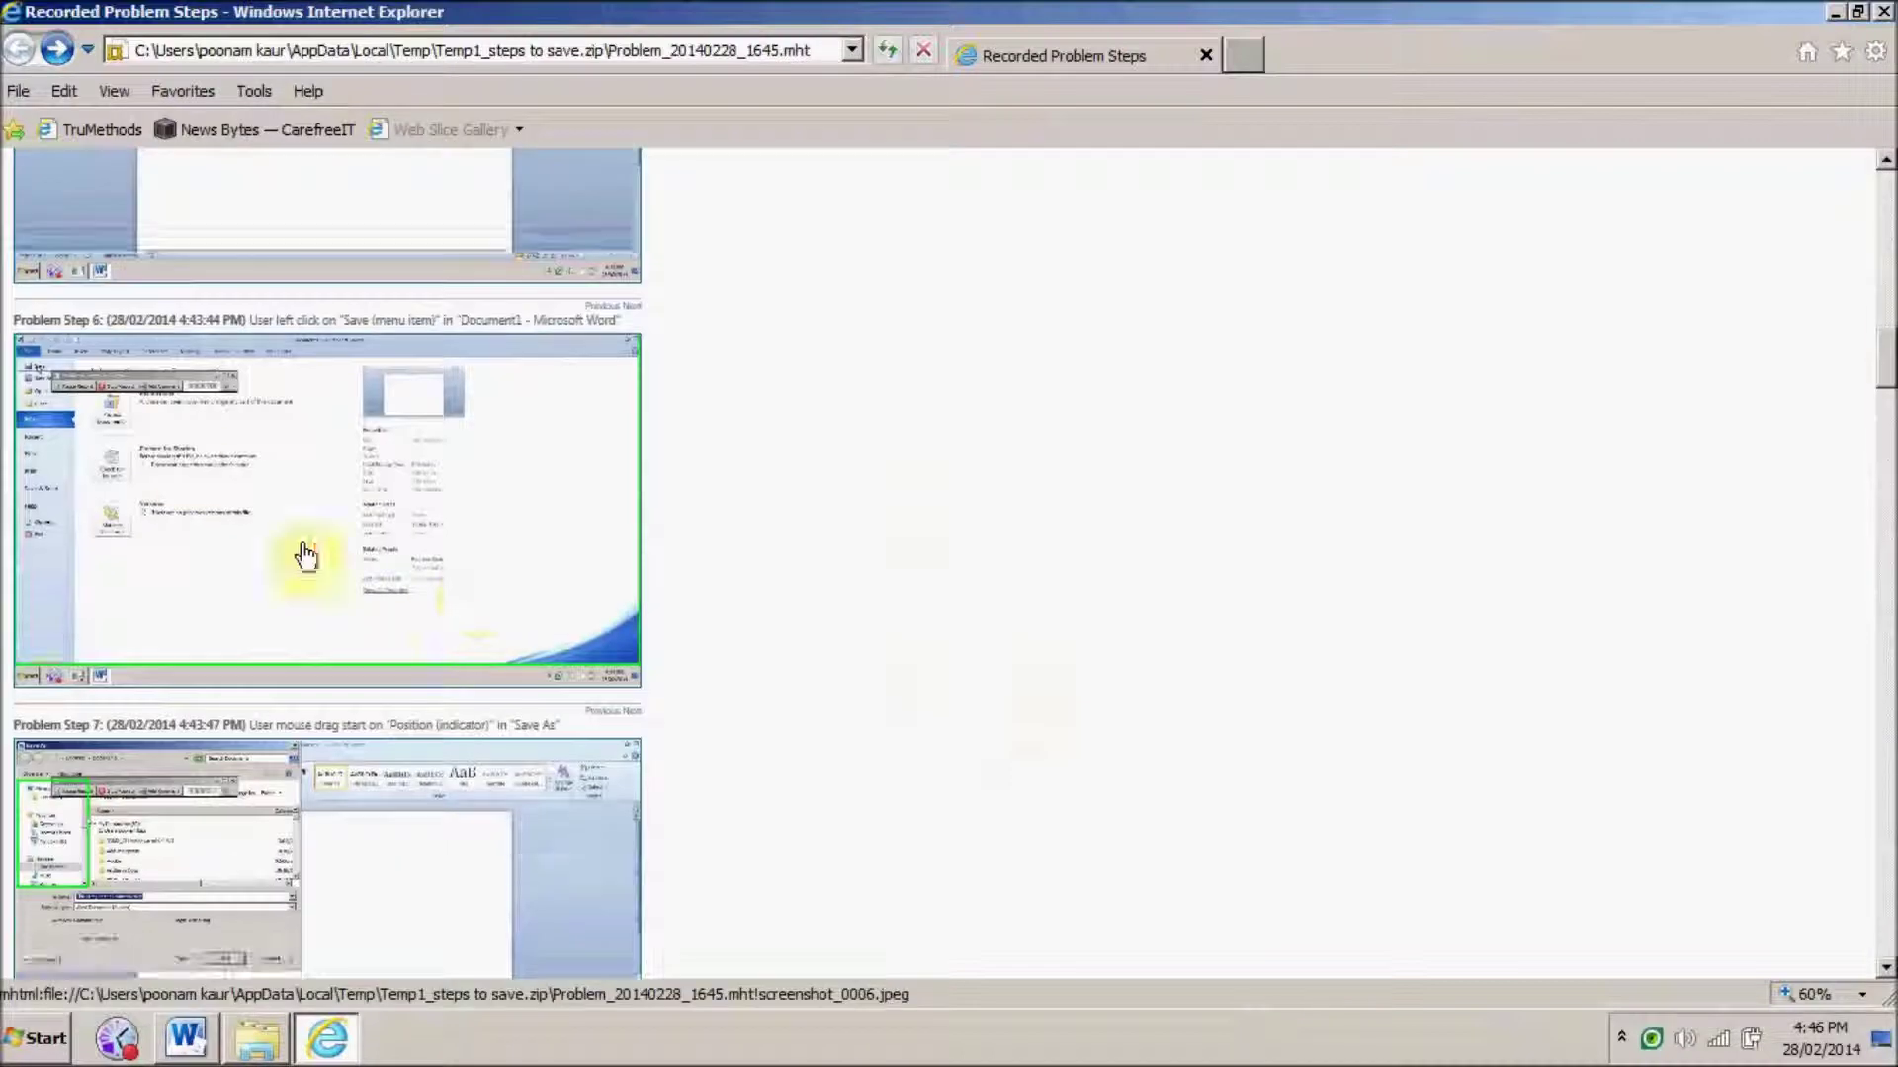
{"action": "scroll", "coordinate": [466, 386], "scroll_direction": "up", "scroll_amount": 1}
{"action": "scroll", "coordinate": [464, 390], "scroll_direction": "up", "scroll_amount": 2}
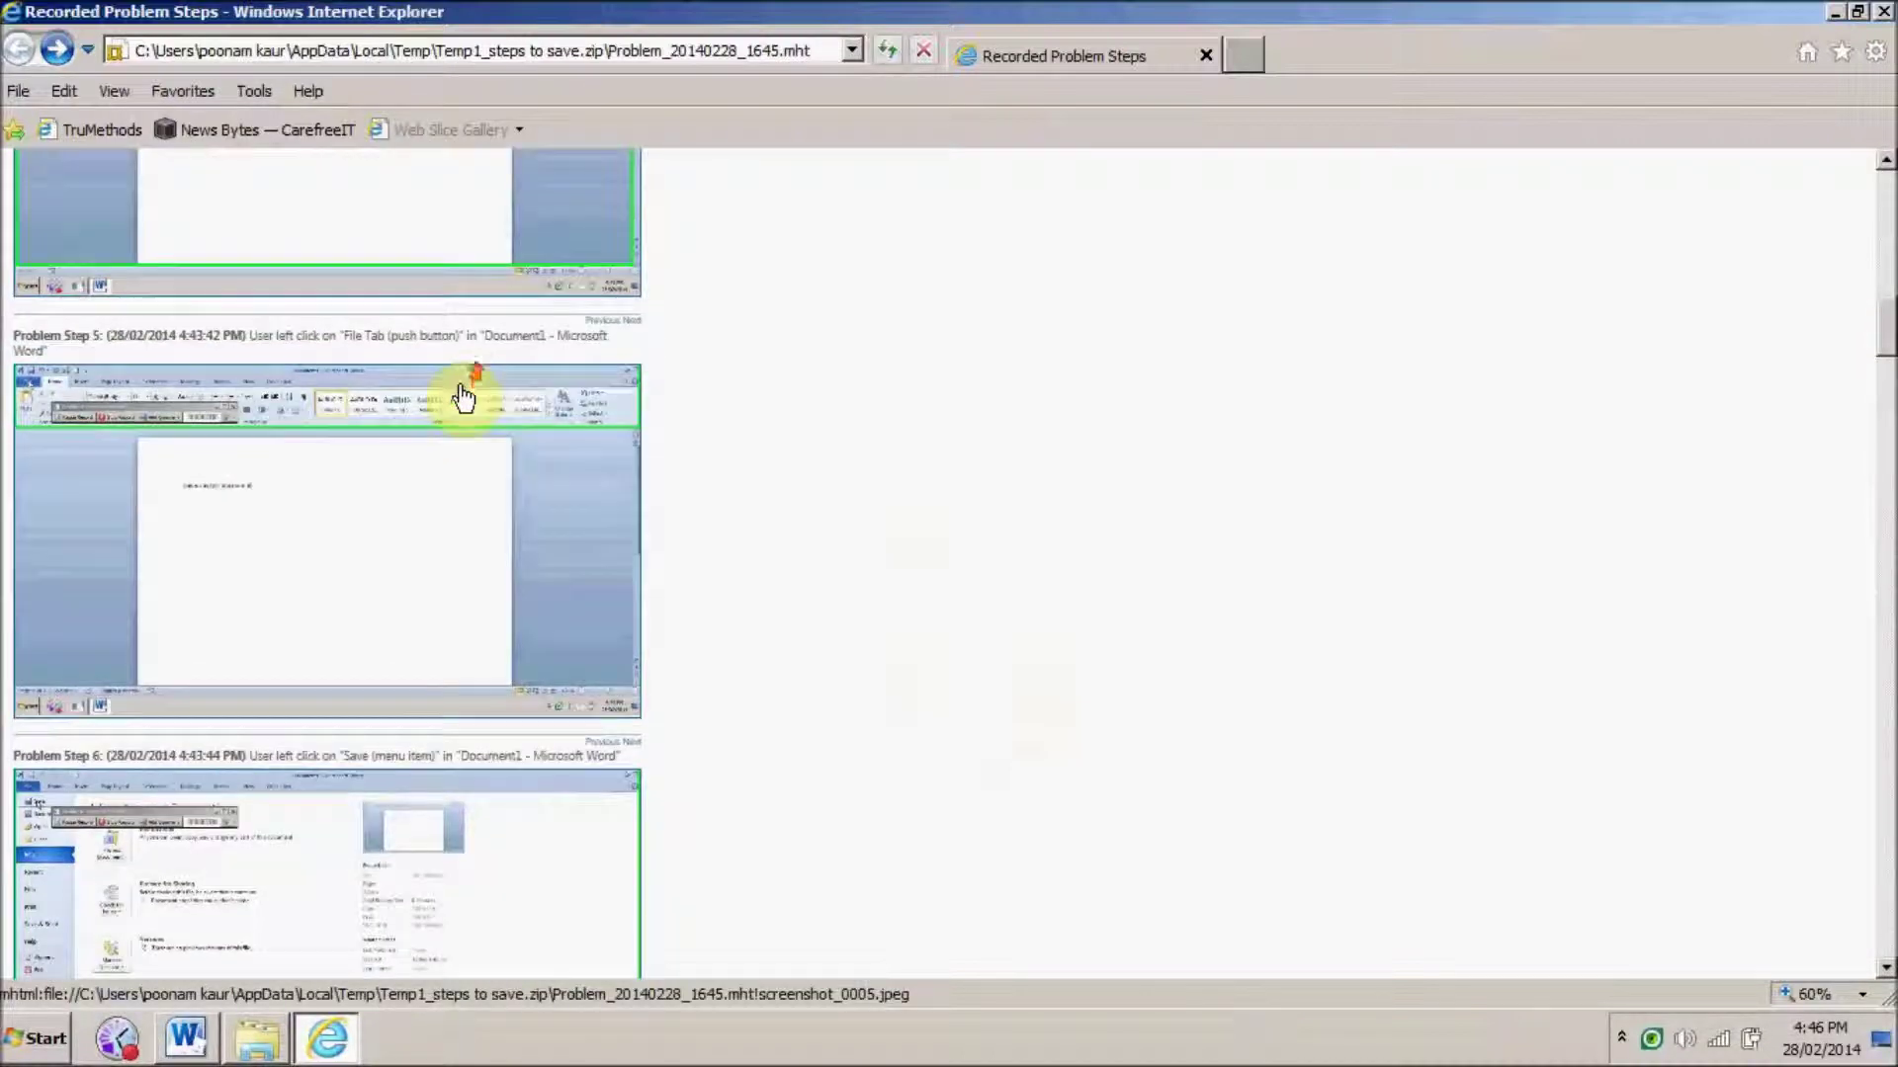
{"action": "scroll", "coordinate": [326, 487], "scroll_direction": "down", "scroll_amount": 3}
{"action": "scroll", "coordinate": [262, 558], "scroll_direction": "down", "scroll_amount": 4}
{"action": "scroll", "coordinate": [501, 651], "scroll_direction": "down", "scroll_amount": 4}
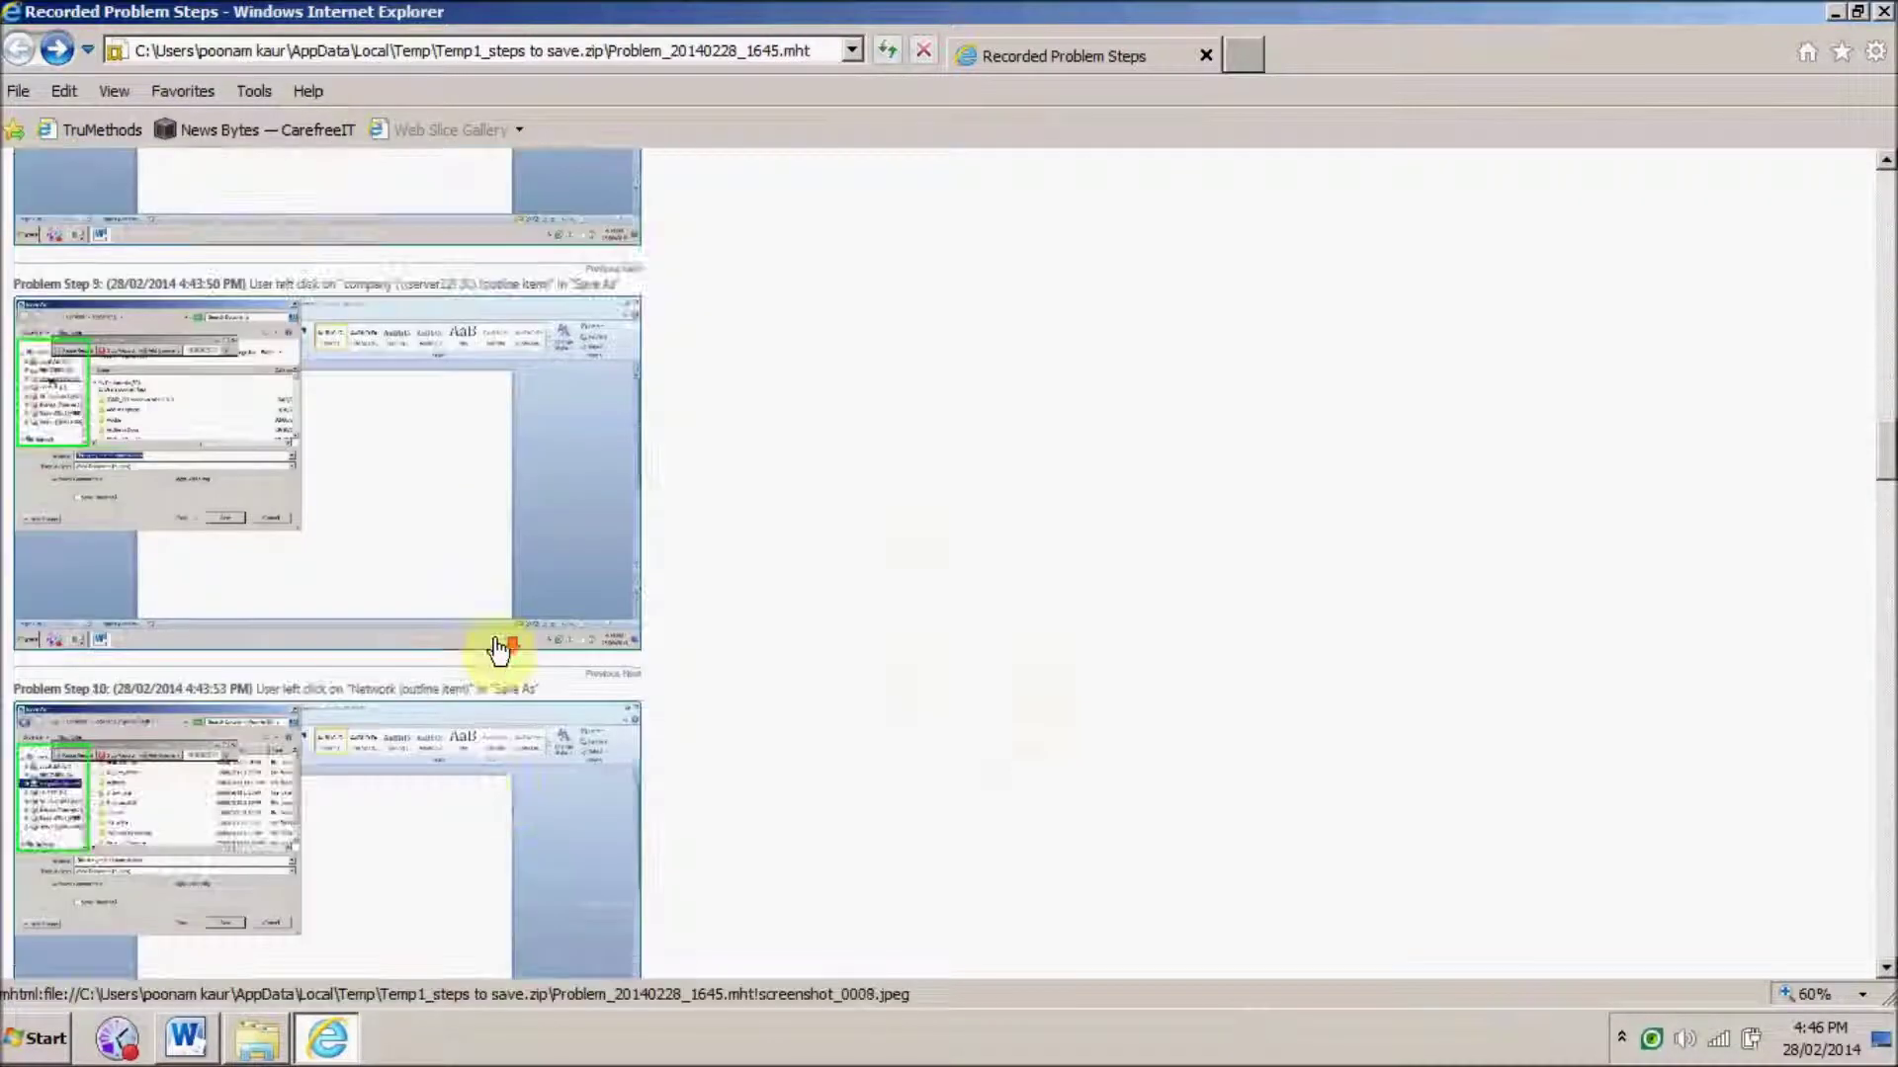
{"action": "scroll", "coordinate": [500, 649], "scroll_direction": "down", "scroll_amount": 4}
{"action": "scroll", "coordinate": [495, 649], "scroll_direction": "down", "scroll_amount": 4}
{"action": "scroll", "coordinate": [496, 648], "scroll_direction": "down", "scroll_amount": 1}
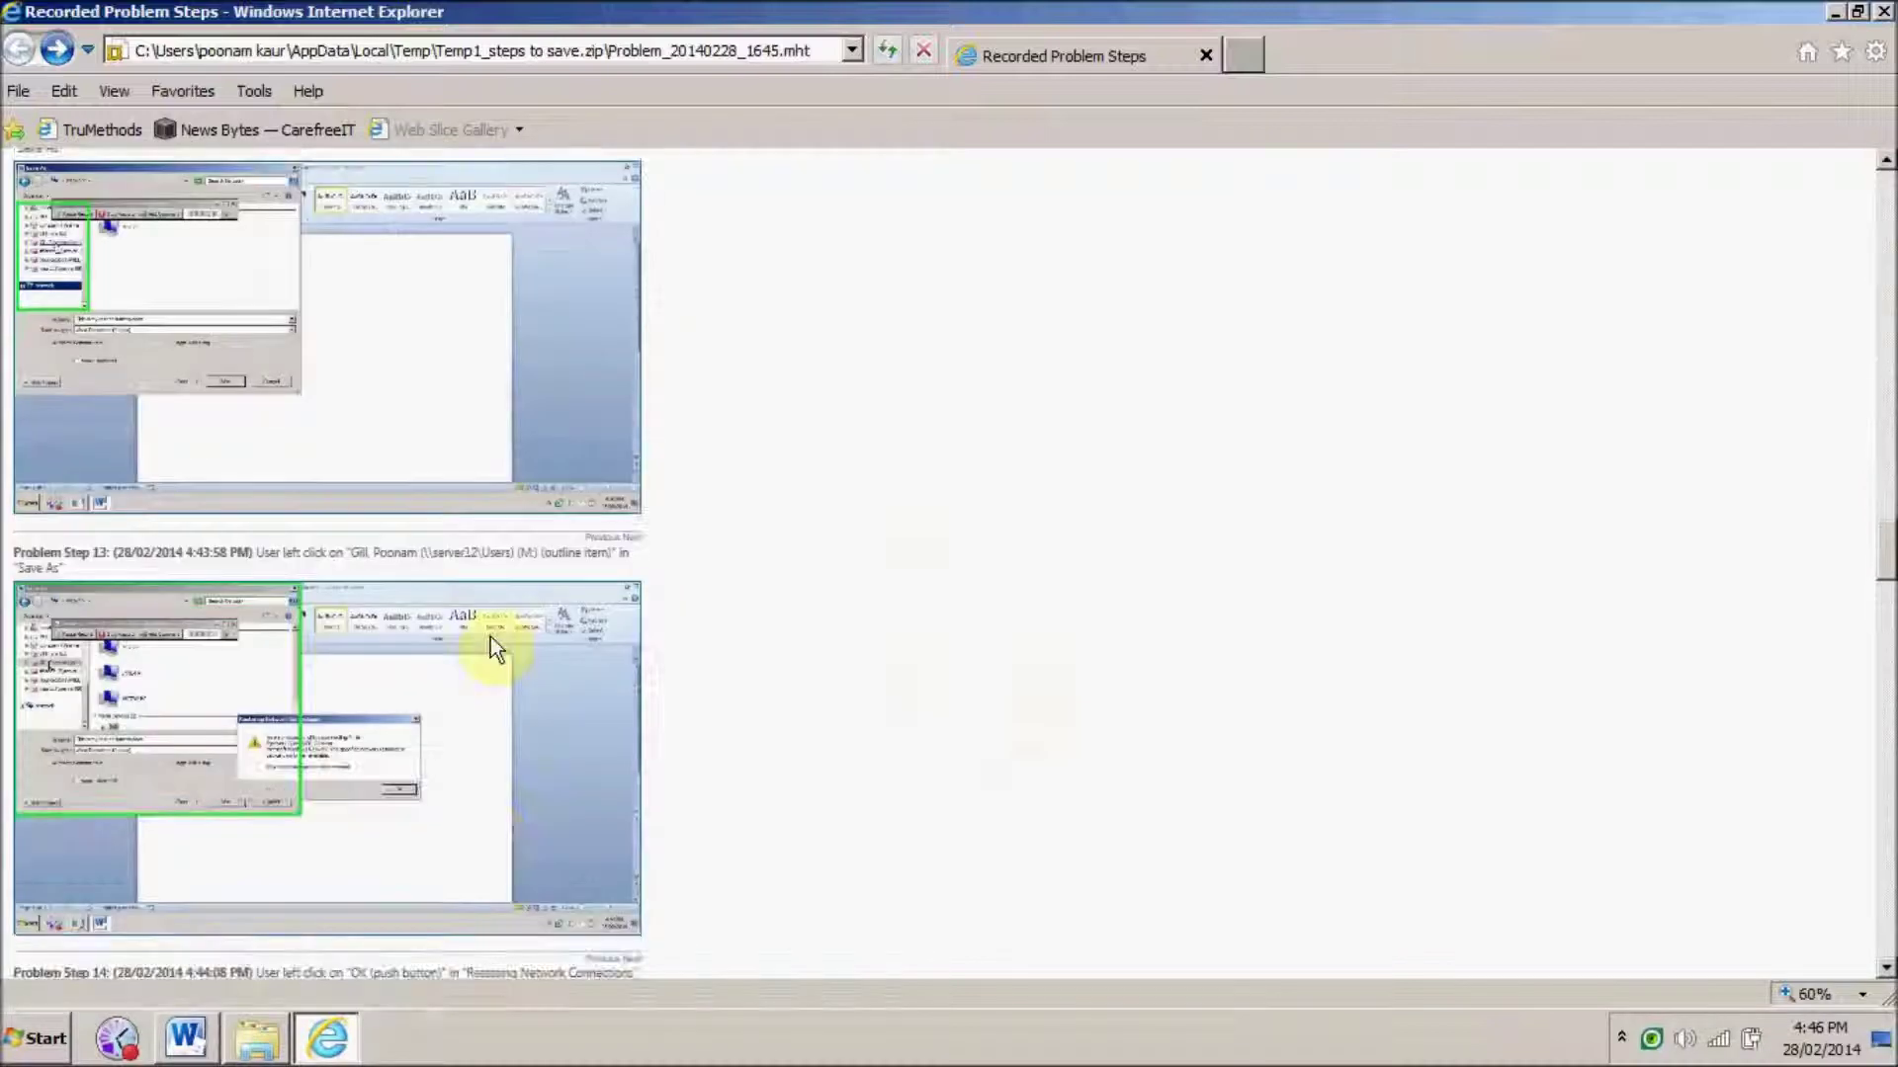
{"action": "scroll", "coordinate": [490, 637], "scroll_direction": "down", "scroll_amount": 3}
{"action": "scroll", "coordinate": [496, 647], "scroll_direction": "up", "scroll_amount": 2}
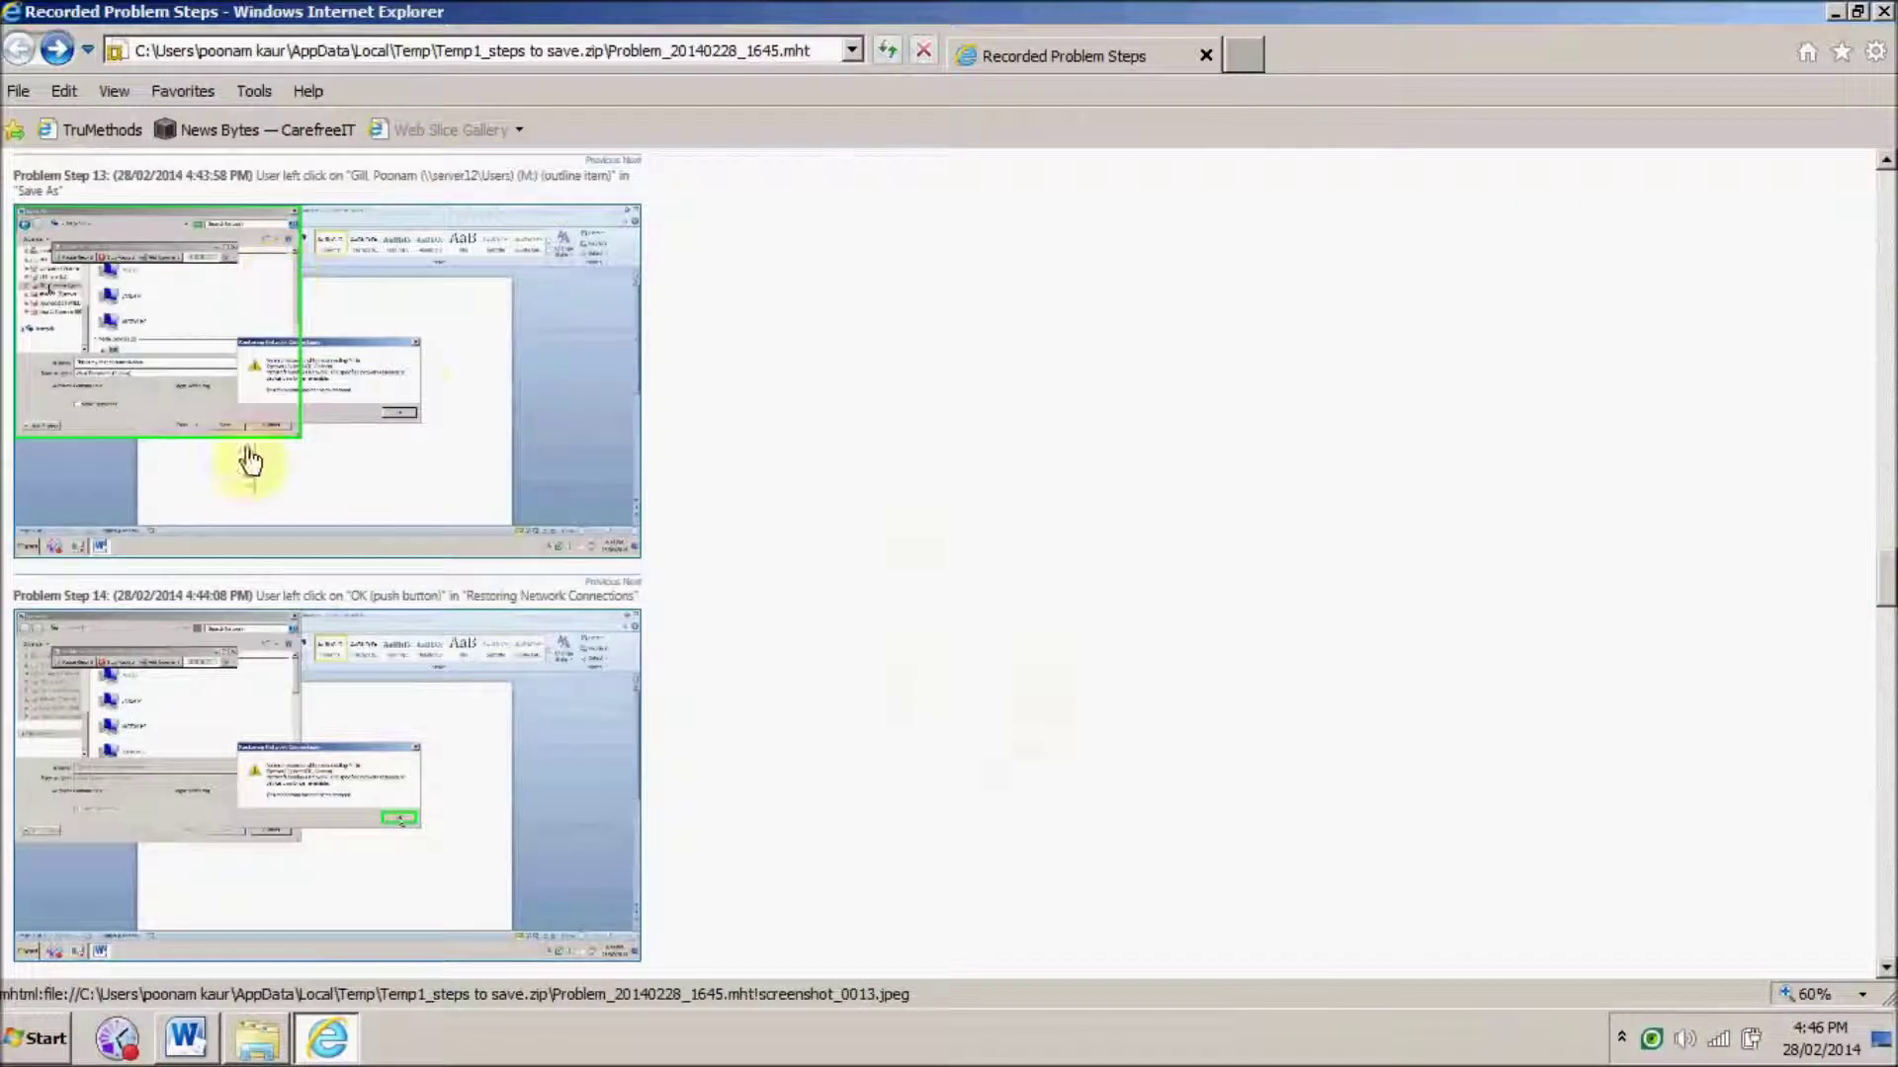
{"action": "scroll", "coordinate": [456, 721], "scroll_direction": "down", "scroll_amount": 4}
{"action": "scroll", "coordinate": [462, 712], "scroll_direction": "down", "scroll_amount": 3}
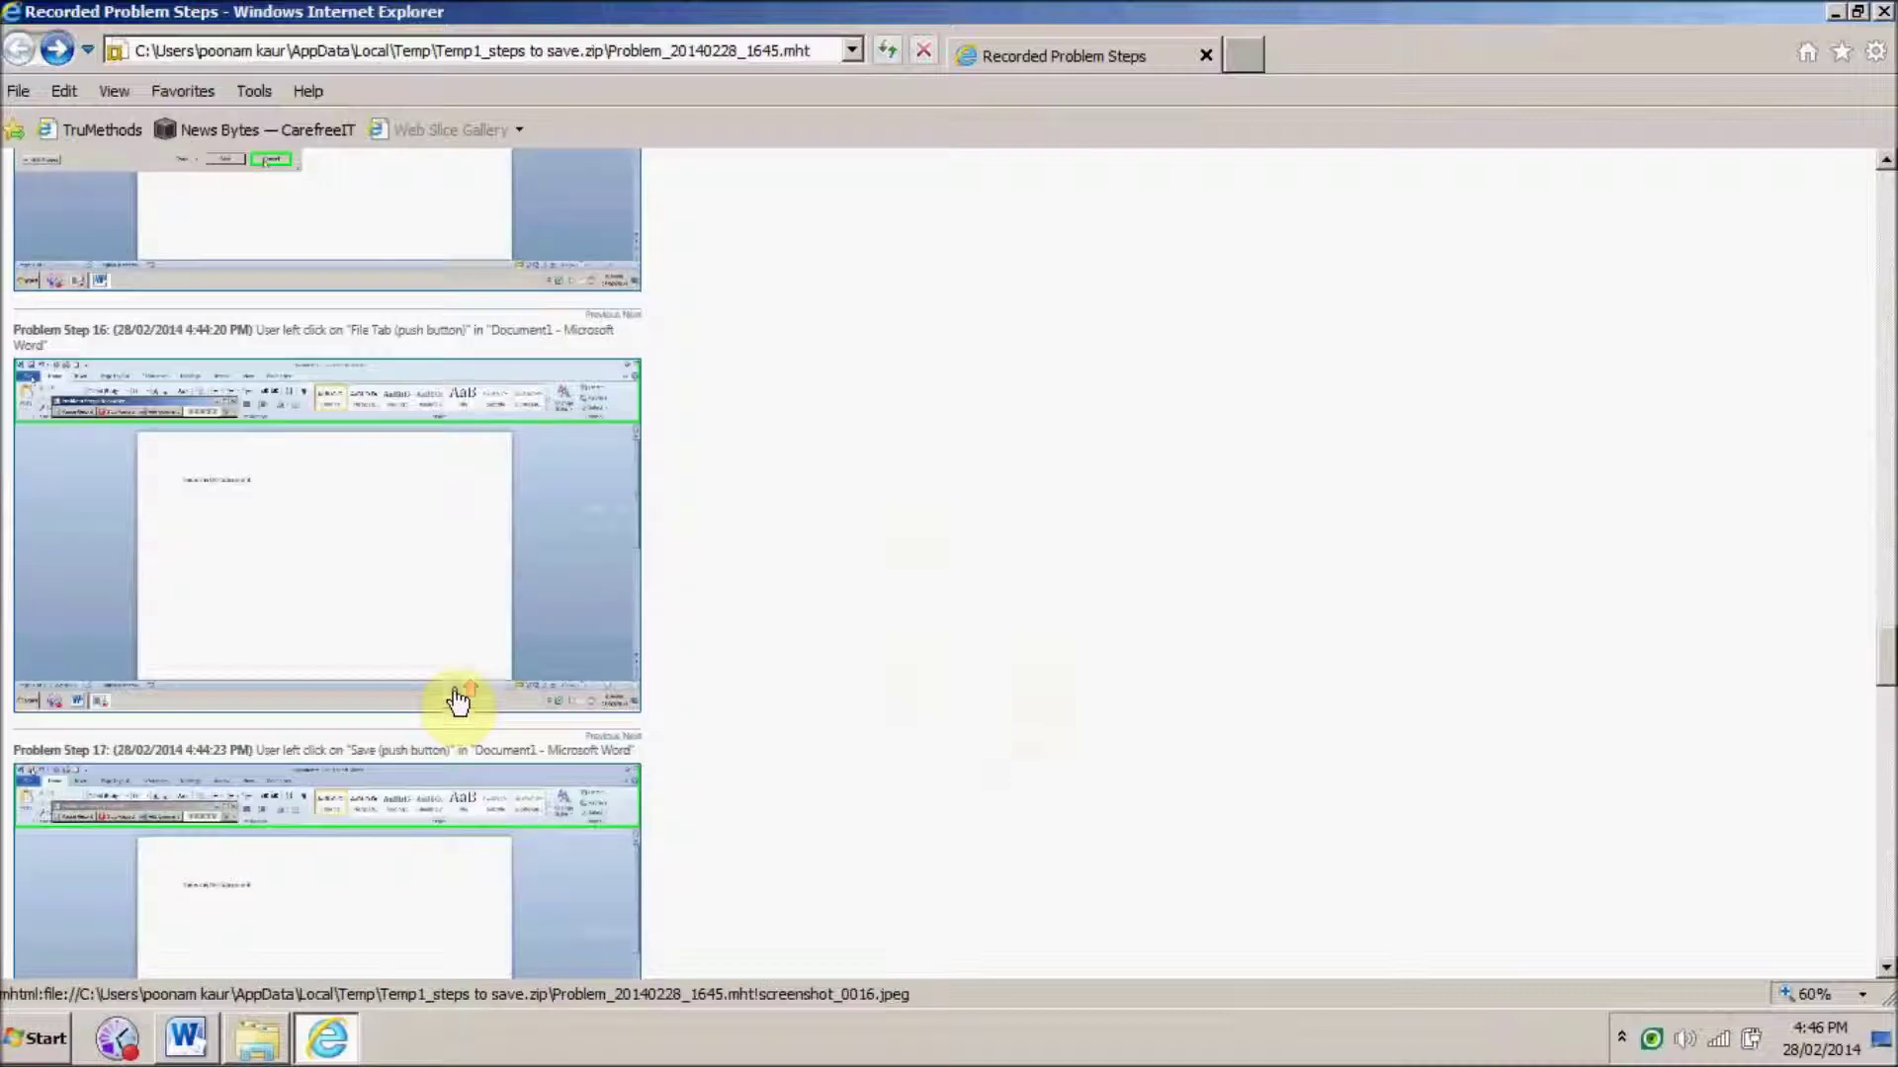
{"action": "scroll", "coordinate": [459, 700], "scroll_direction": "up", "scroll_amount": 2}
{"action": "scroll", "coordinate": [460, 699], "scroll_direction": "up", "scroll_amount": 1}
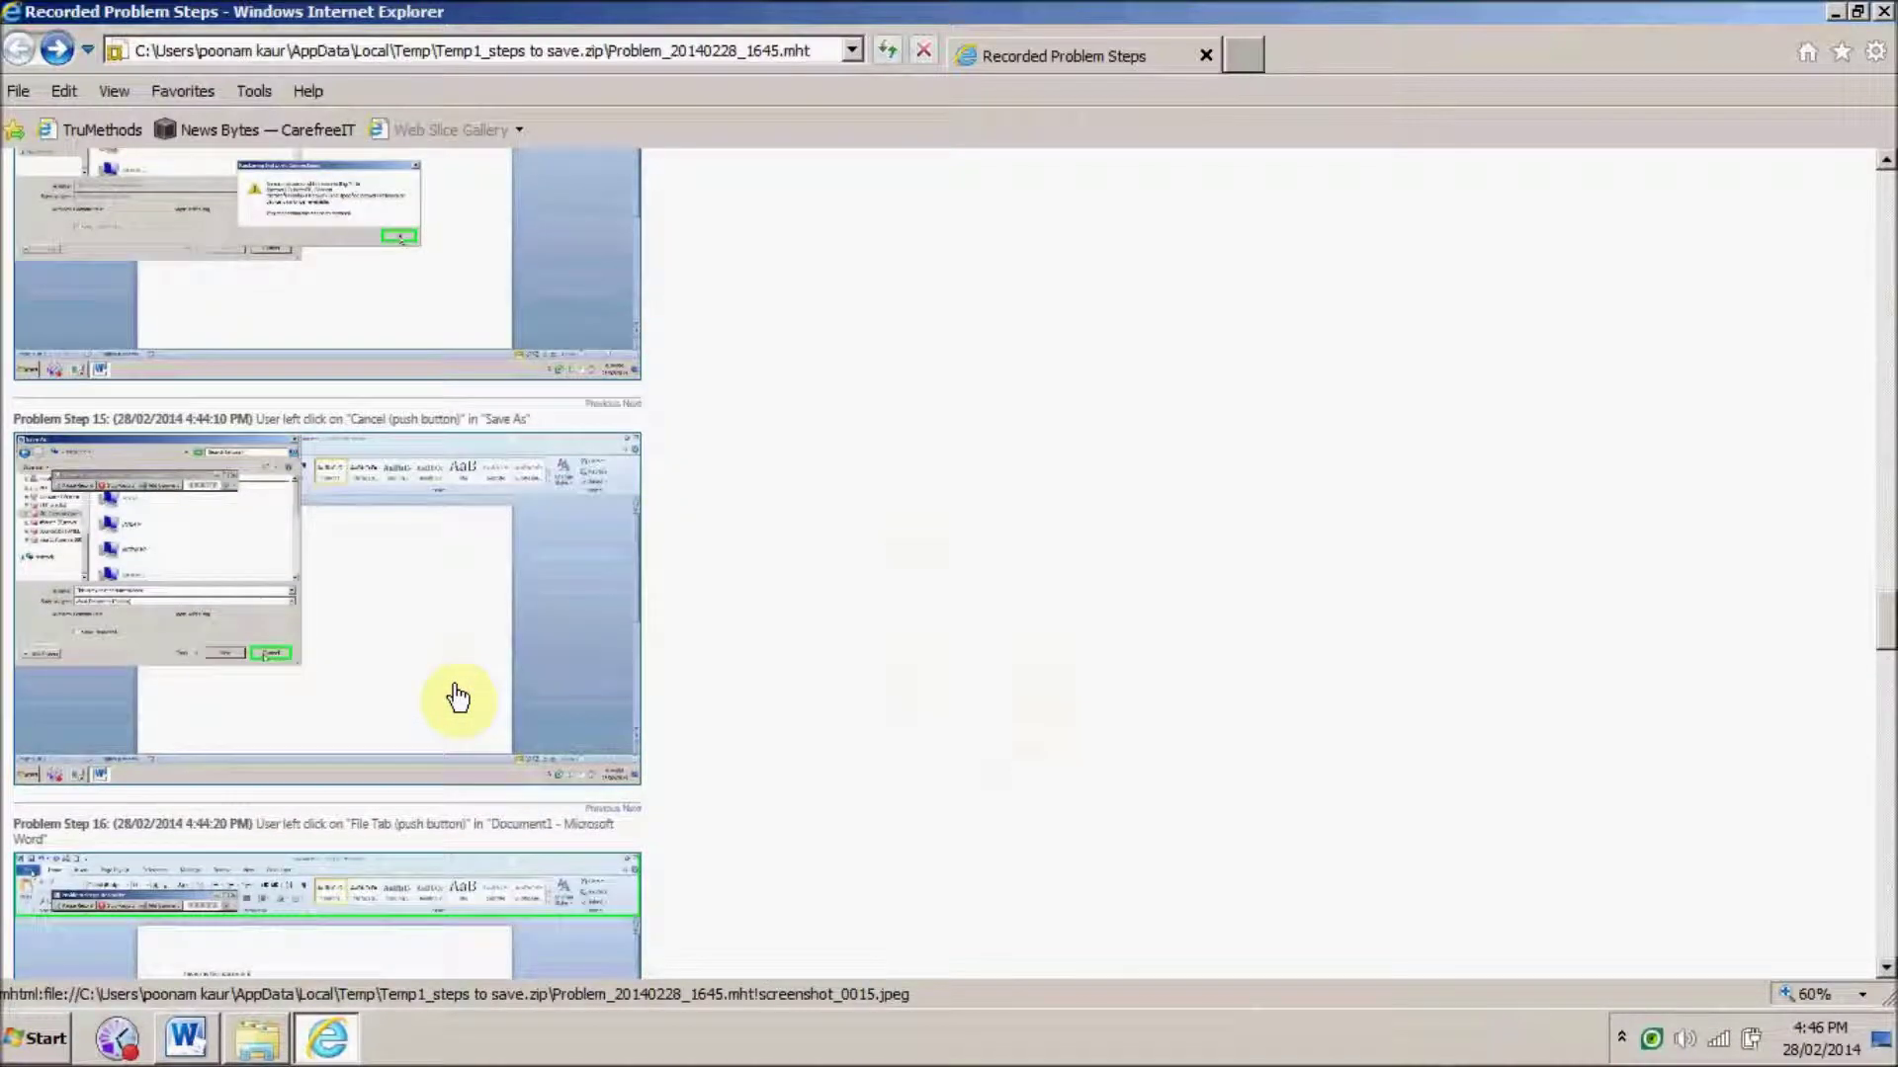
{"action": "scroll", "coordinate": [458, 696], "scroll_direction": "down", "scroll_amount": 1}
{"action": "scroll", "coordinate": [459, 697], "scroll_direction": "down", "scroll_amount": 2}
{"action": "scroll", "coordinate": [457, 697], "scroll_direction": "down", "scroll_amount": 2}
{"action": "scroll", "coordinate": [459, 697], "scroll_direction": "down", "scroll_amount": 2}
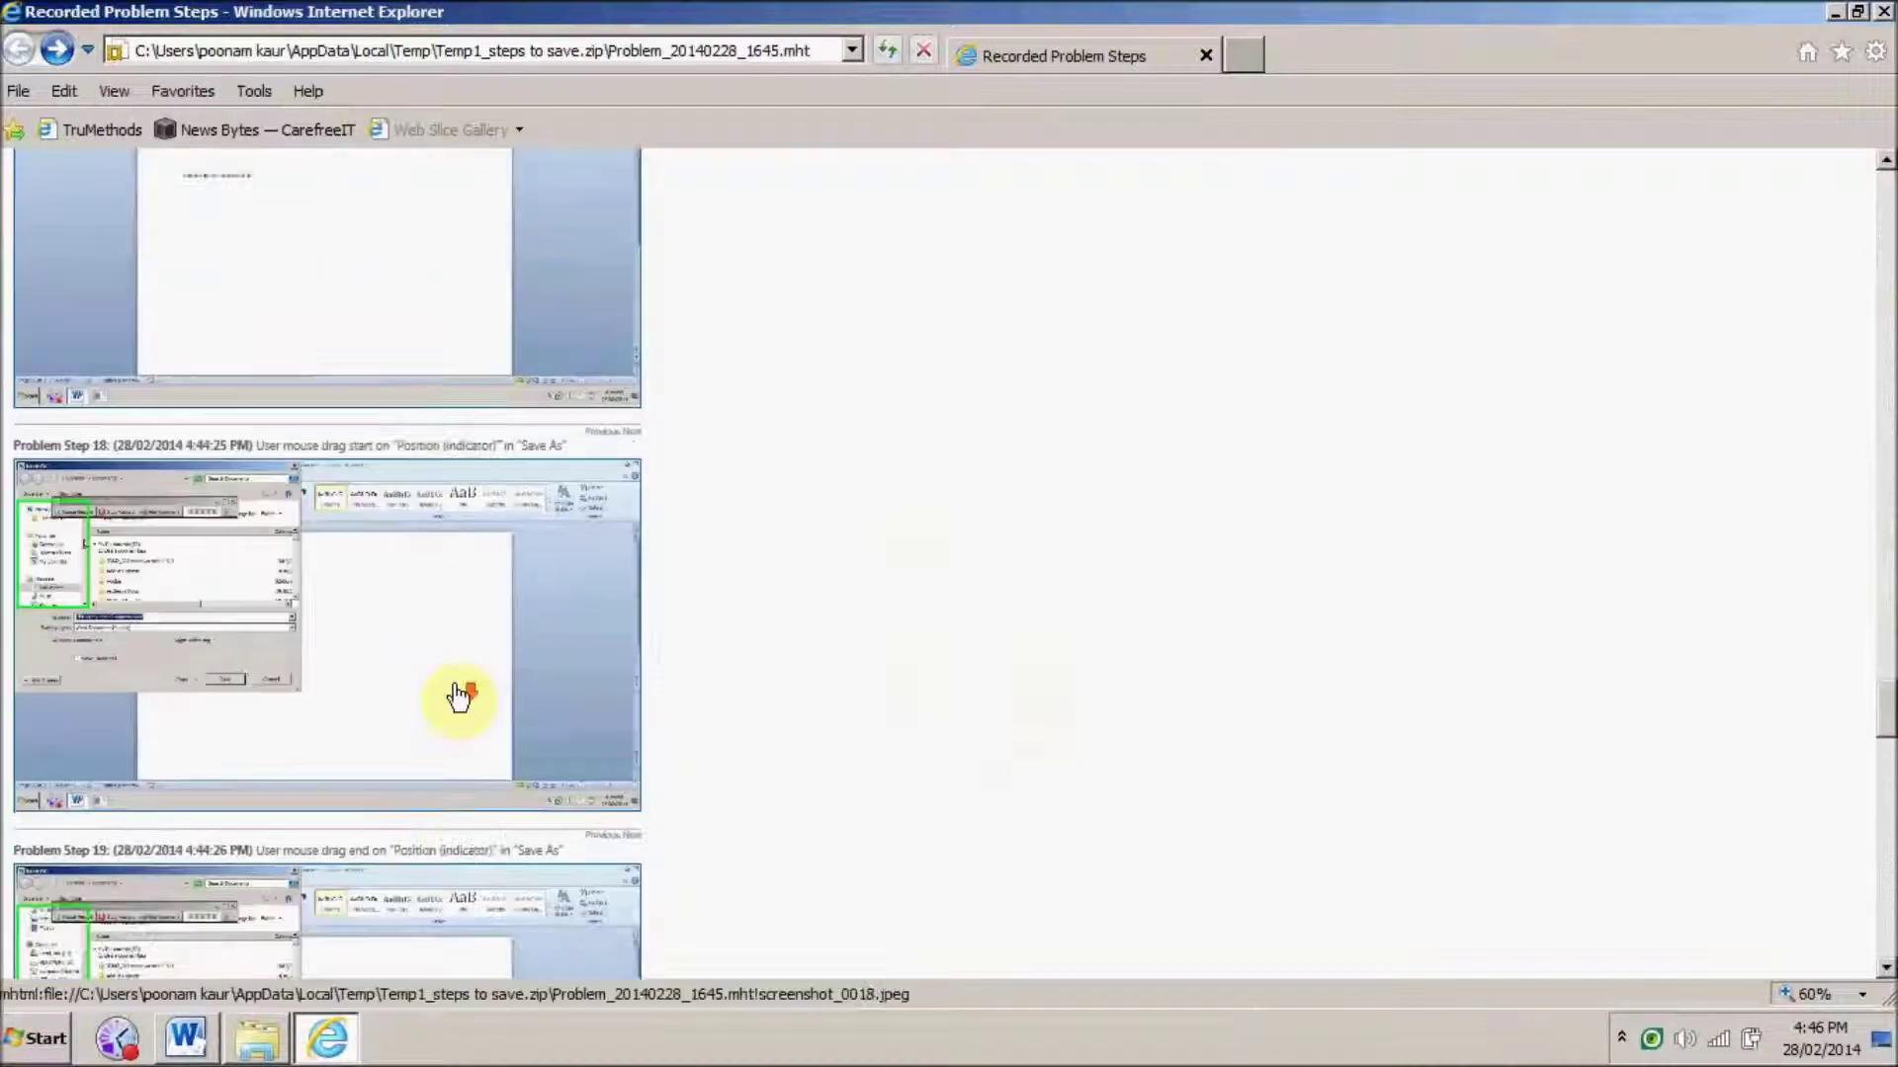
{"action": "scroll", "coordinate": [470, 671], "scroll_direction": "down", "scroll_amount": 3}
{"action": "scroll", "coordinate": [470, 674], "scroll_direction": "down", "scroll_amount": 1}
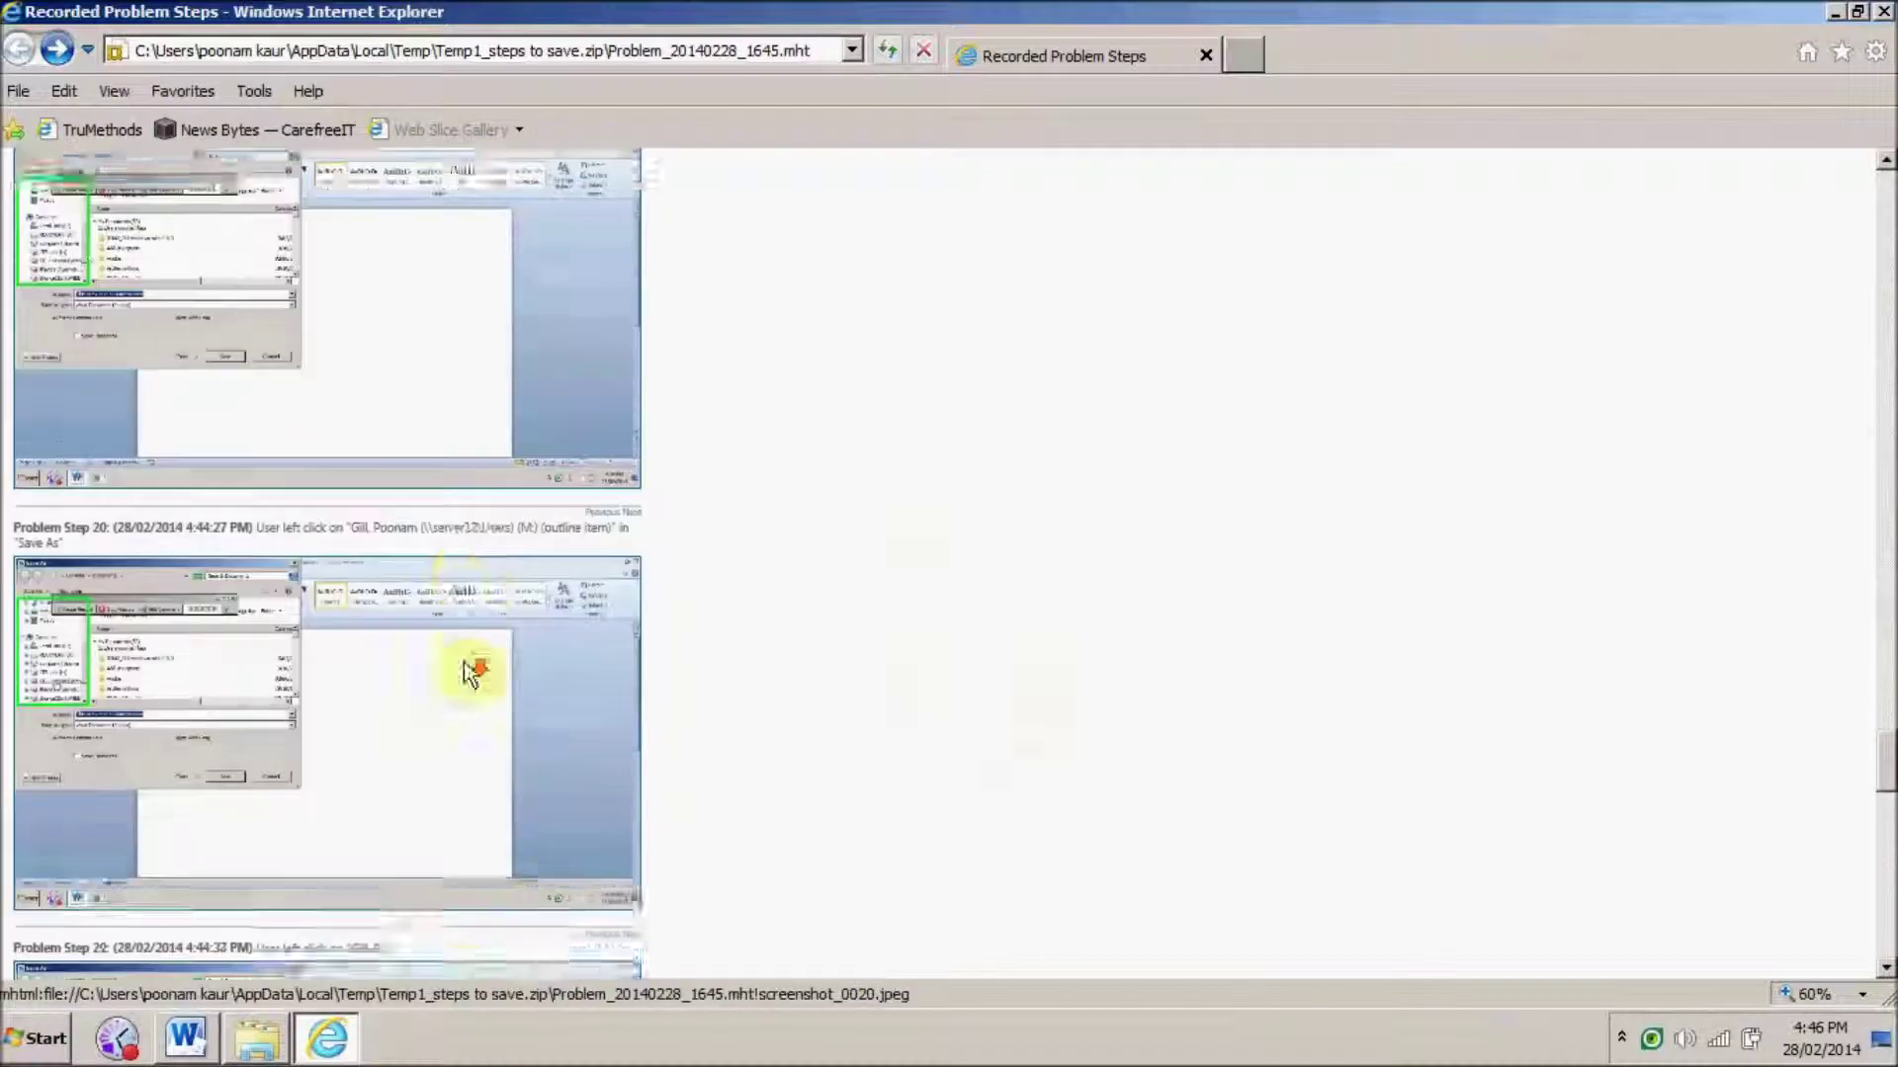
{"action": "scroll", "coordinate": [471, 670], "scroll_direction": "down", "scroll_amount": 3}
{"action": "scroll", "coordinate": [470, 670], "scroll_direction": "down", "scroll_amount": 3}
{"action": "scroll", "coordinate": [470, 672], "scroll_direction": "down", "scroll_amount": 3}
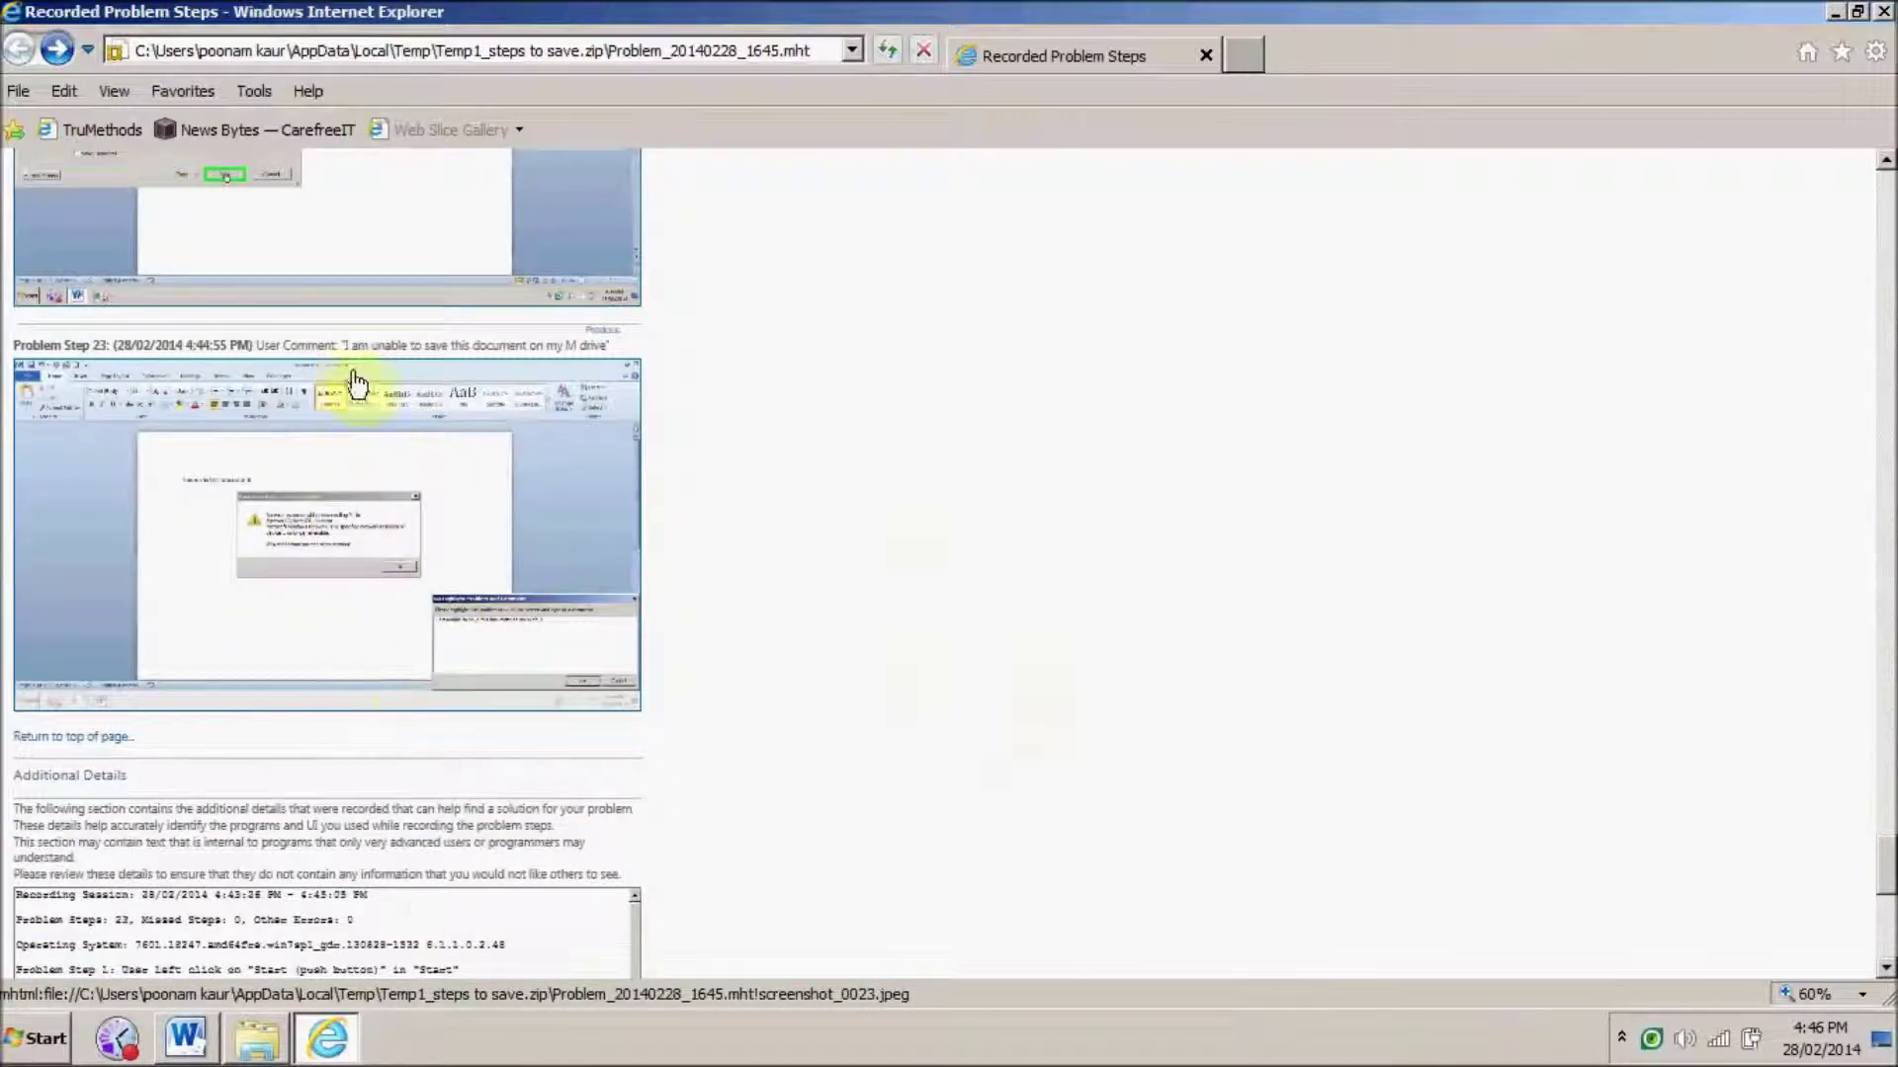
{"action": "left_click_drag", "start_coordinate": [256, 343], "coordinate": [619, 351]}
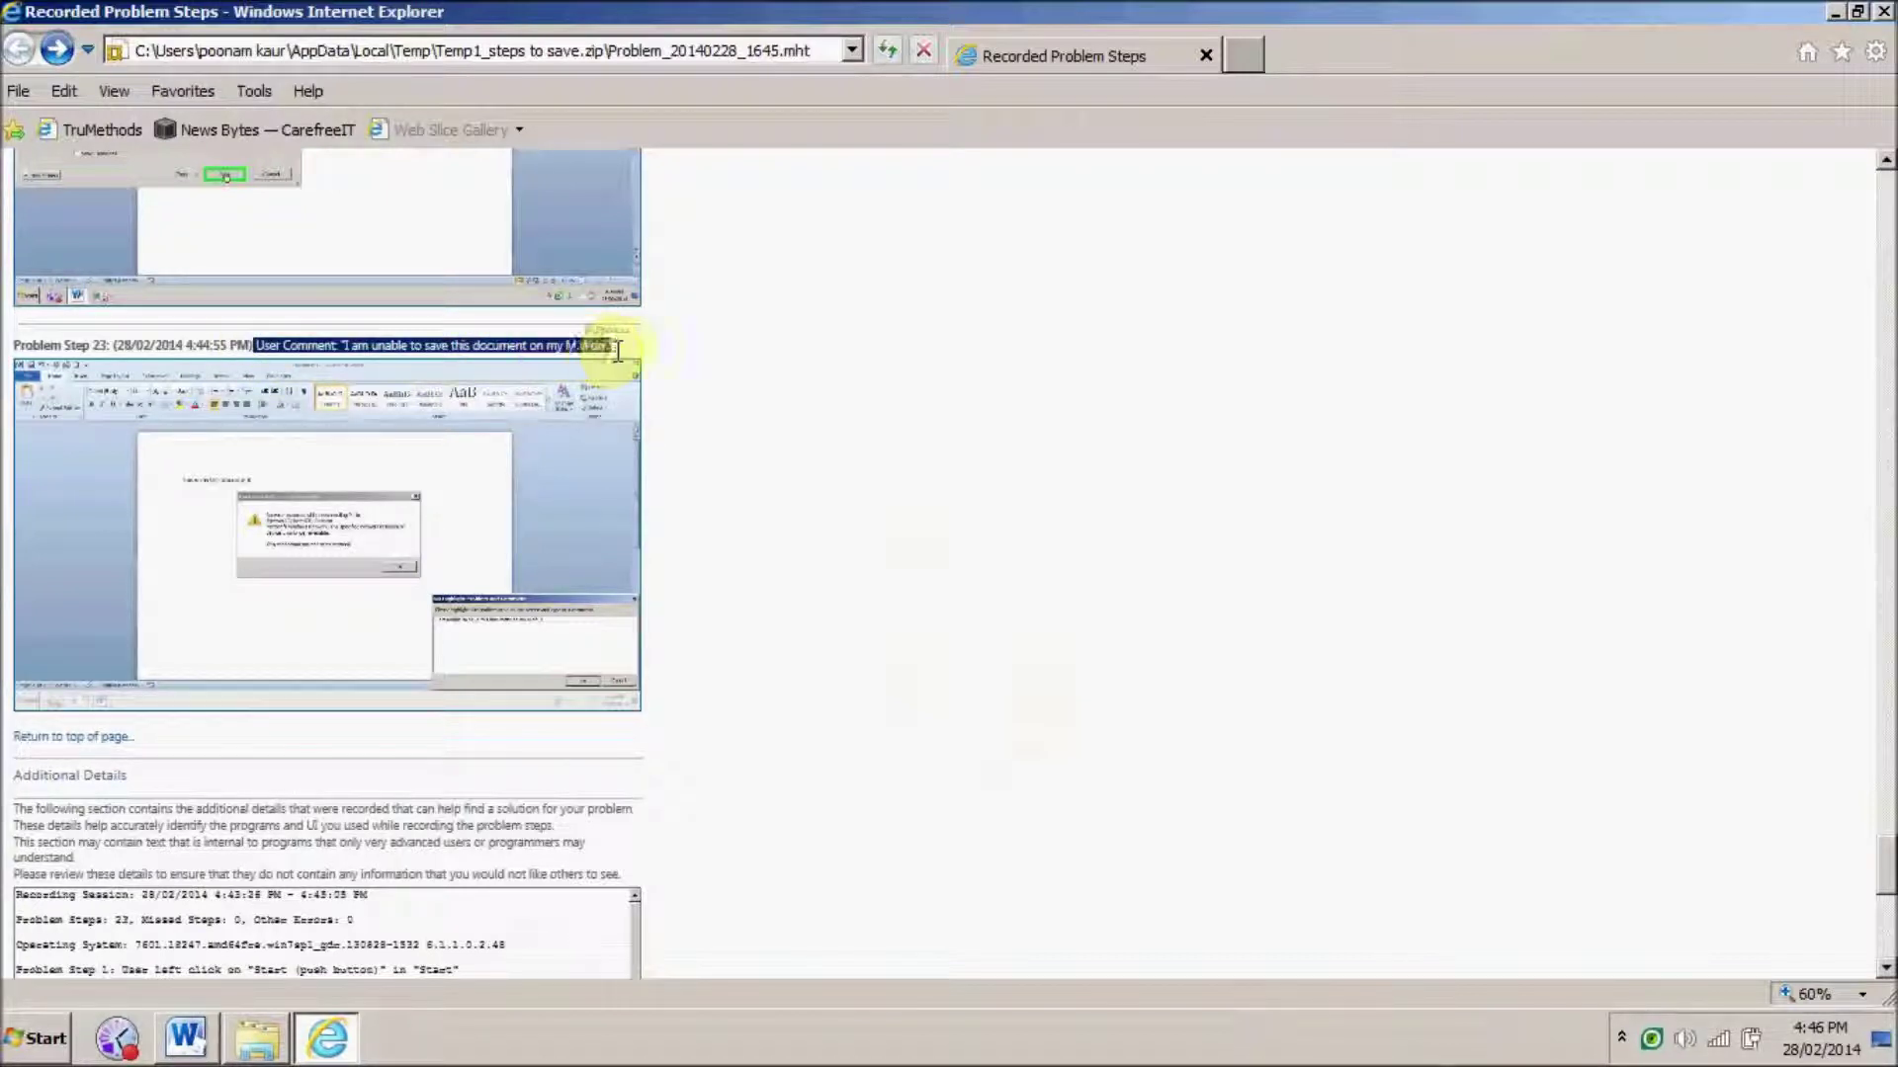
{"action": "left_click", "coordinate": [654, 346]}
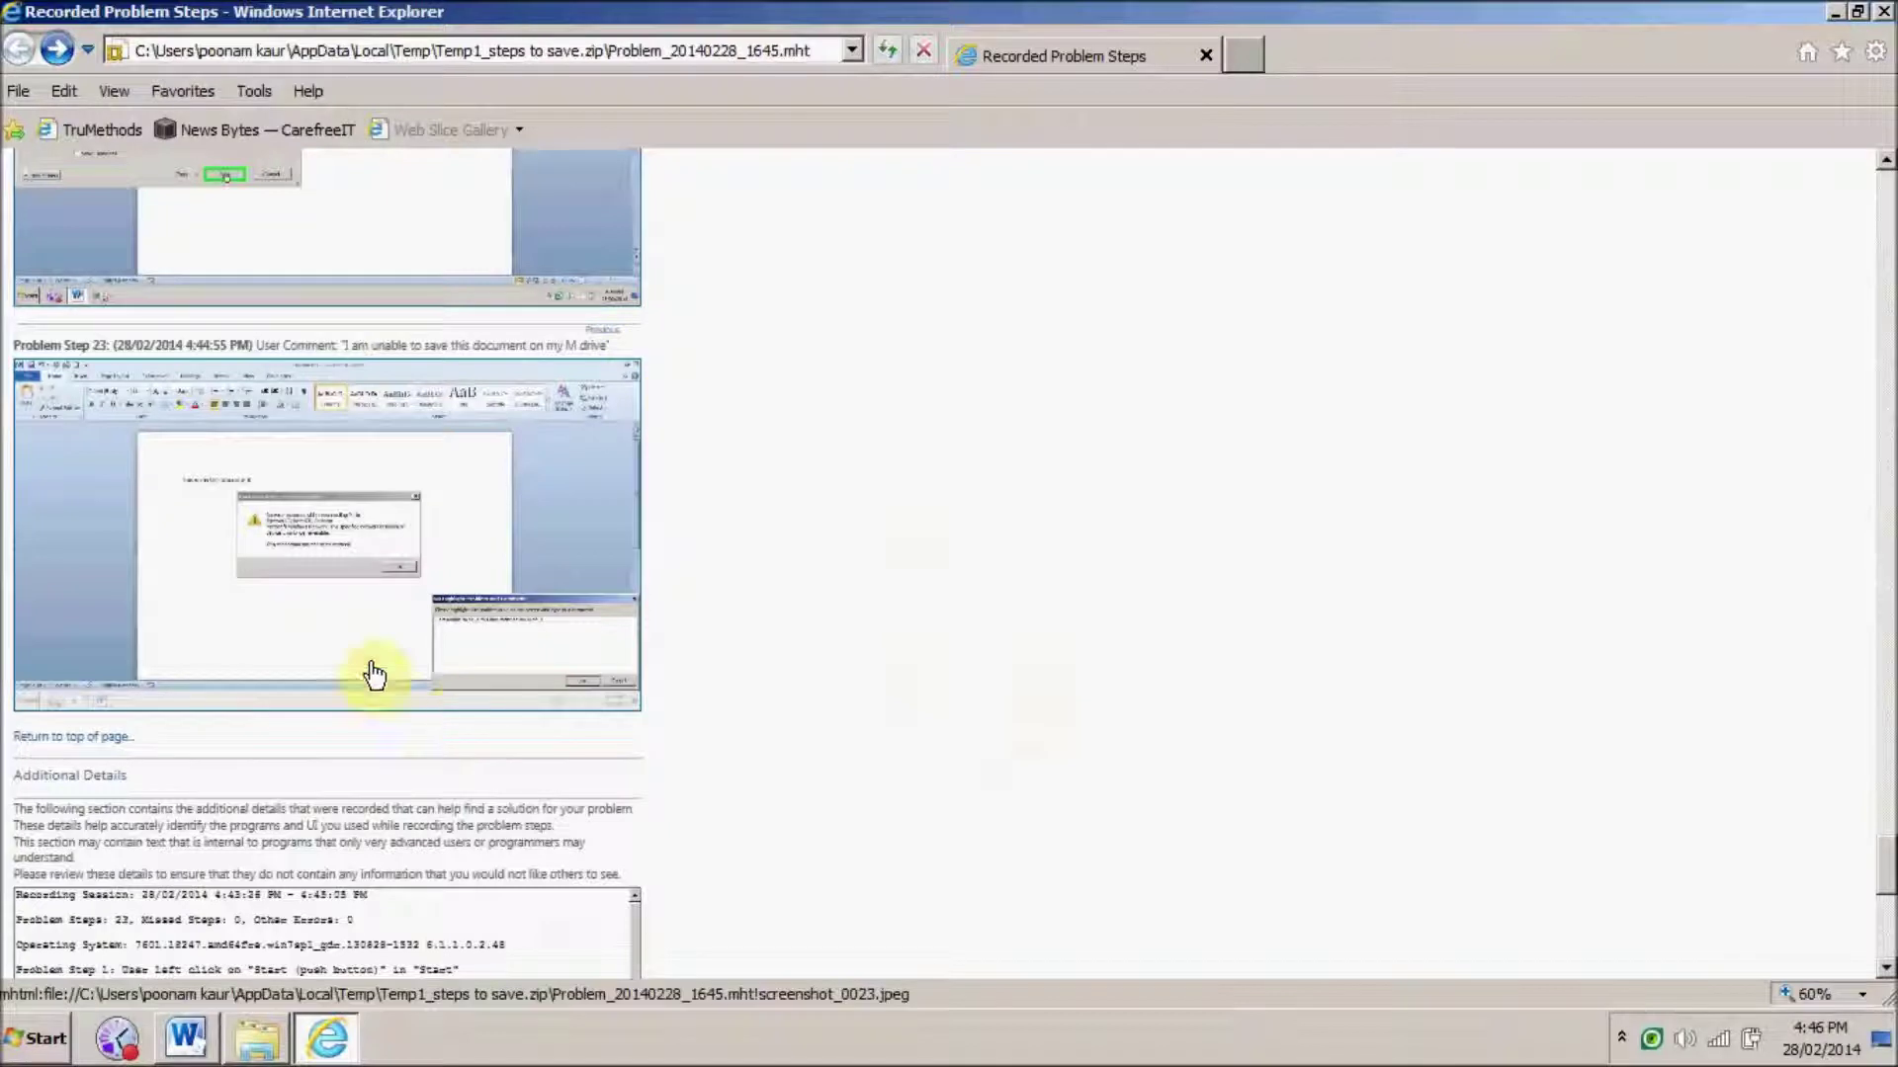
{"action": "scroll", "coordinate": [496, 495], "scroll_direction": "up", "scroll_amount": 1}
{"action": "scroll", "coordinate": [498, 508], "scroll_direction": "up", "scroll_amount": 3}
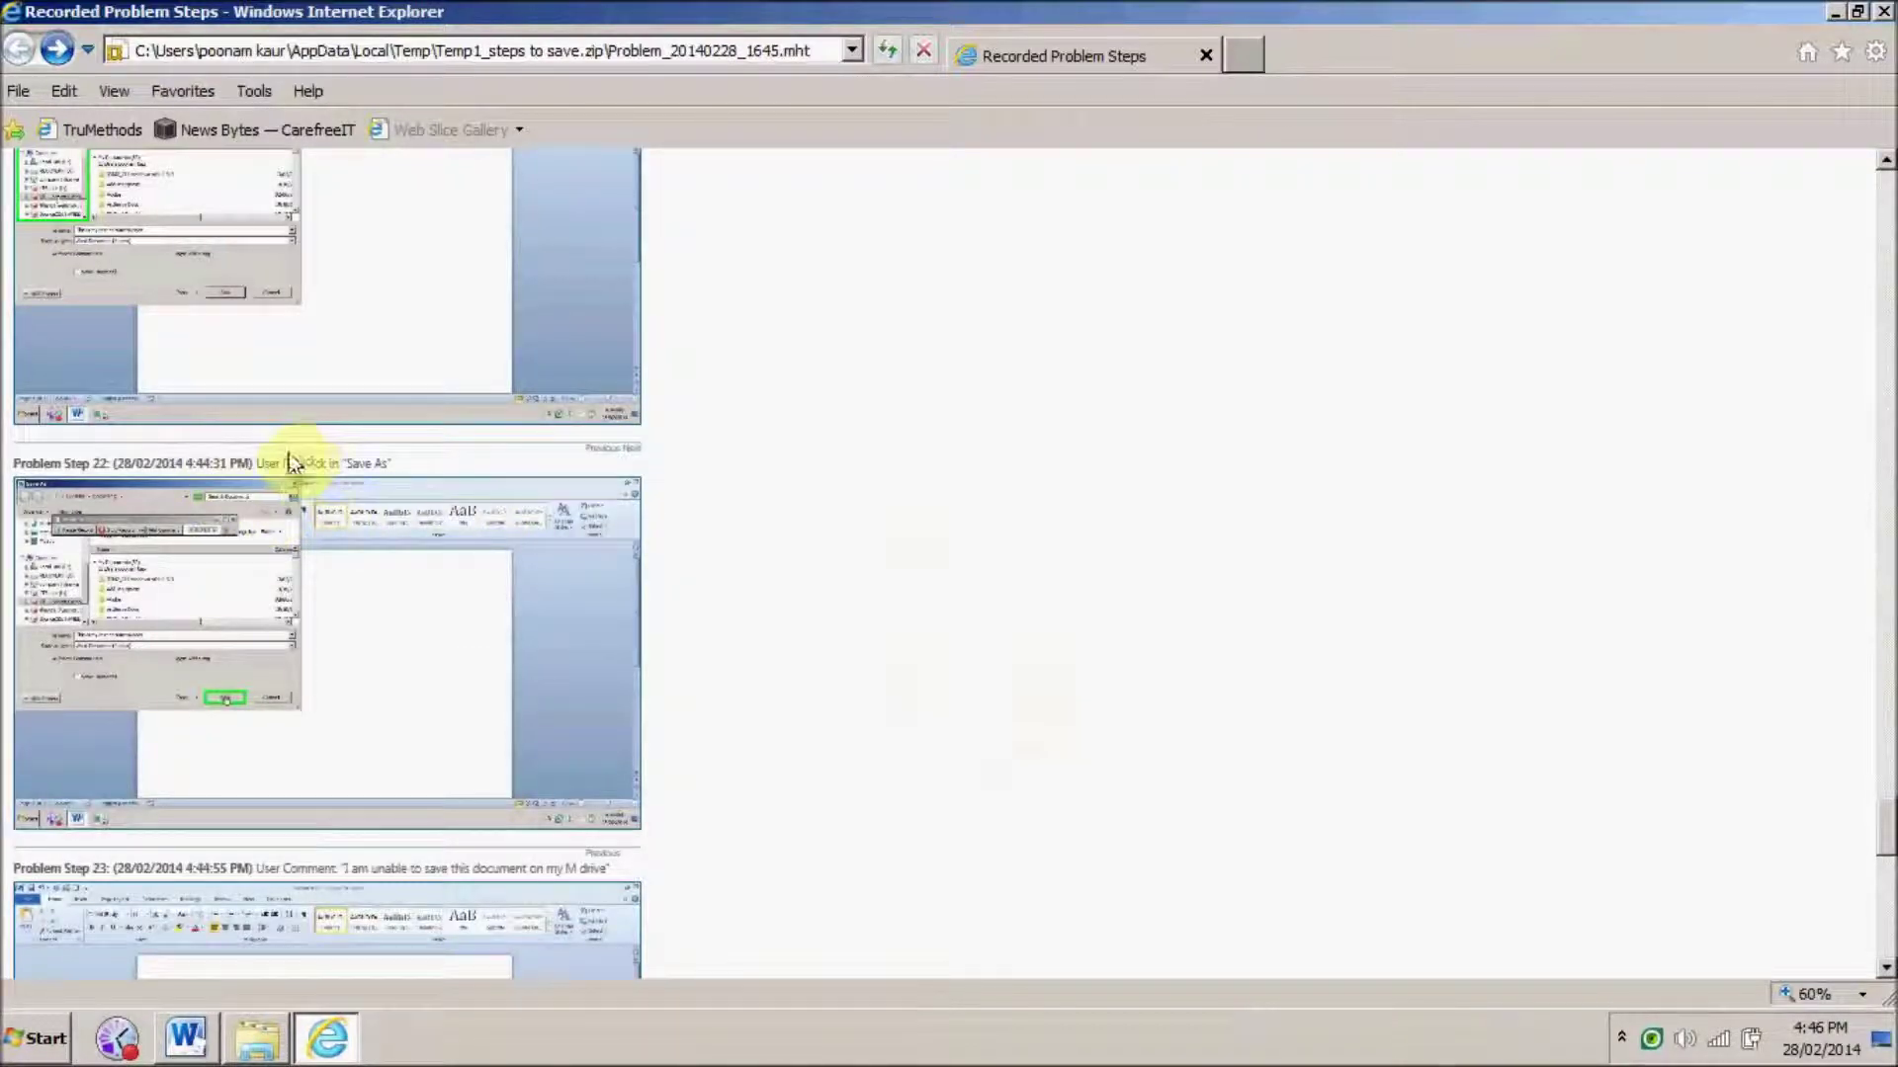
{"action": "left_click_drag", "start_coordinate": [255, 460], "coordinate": [423, 463]}
{"action": "left_click", "coordinate": [423, 463]}
{"action": "left_click_drag", "start_coordinate": [249, 463], "coordinate": [426, 466]}
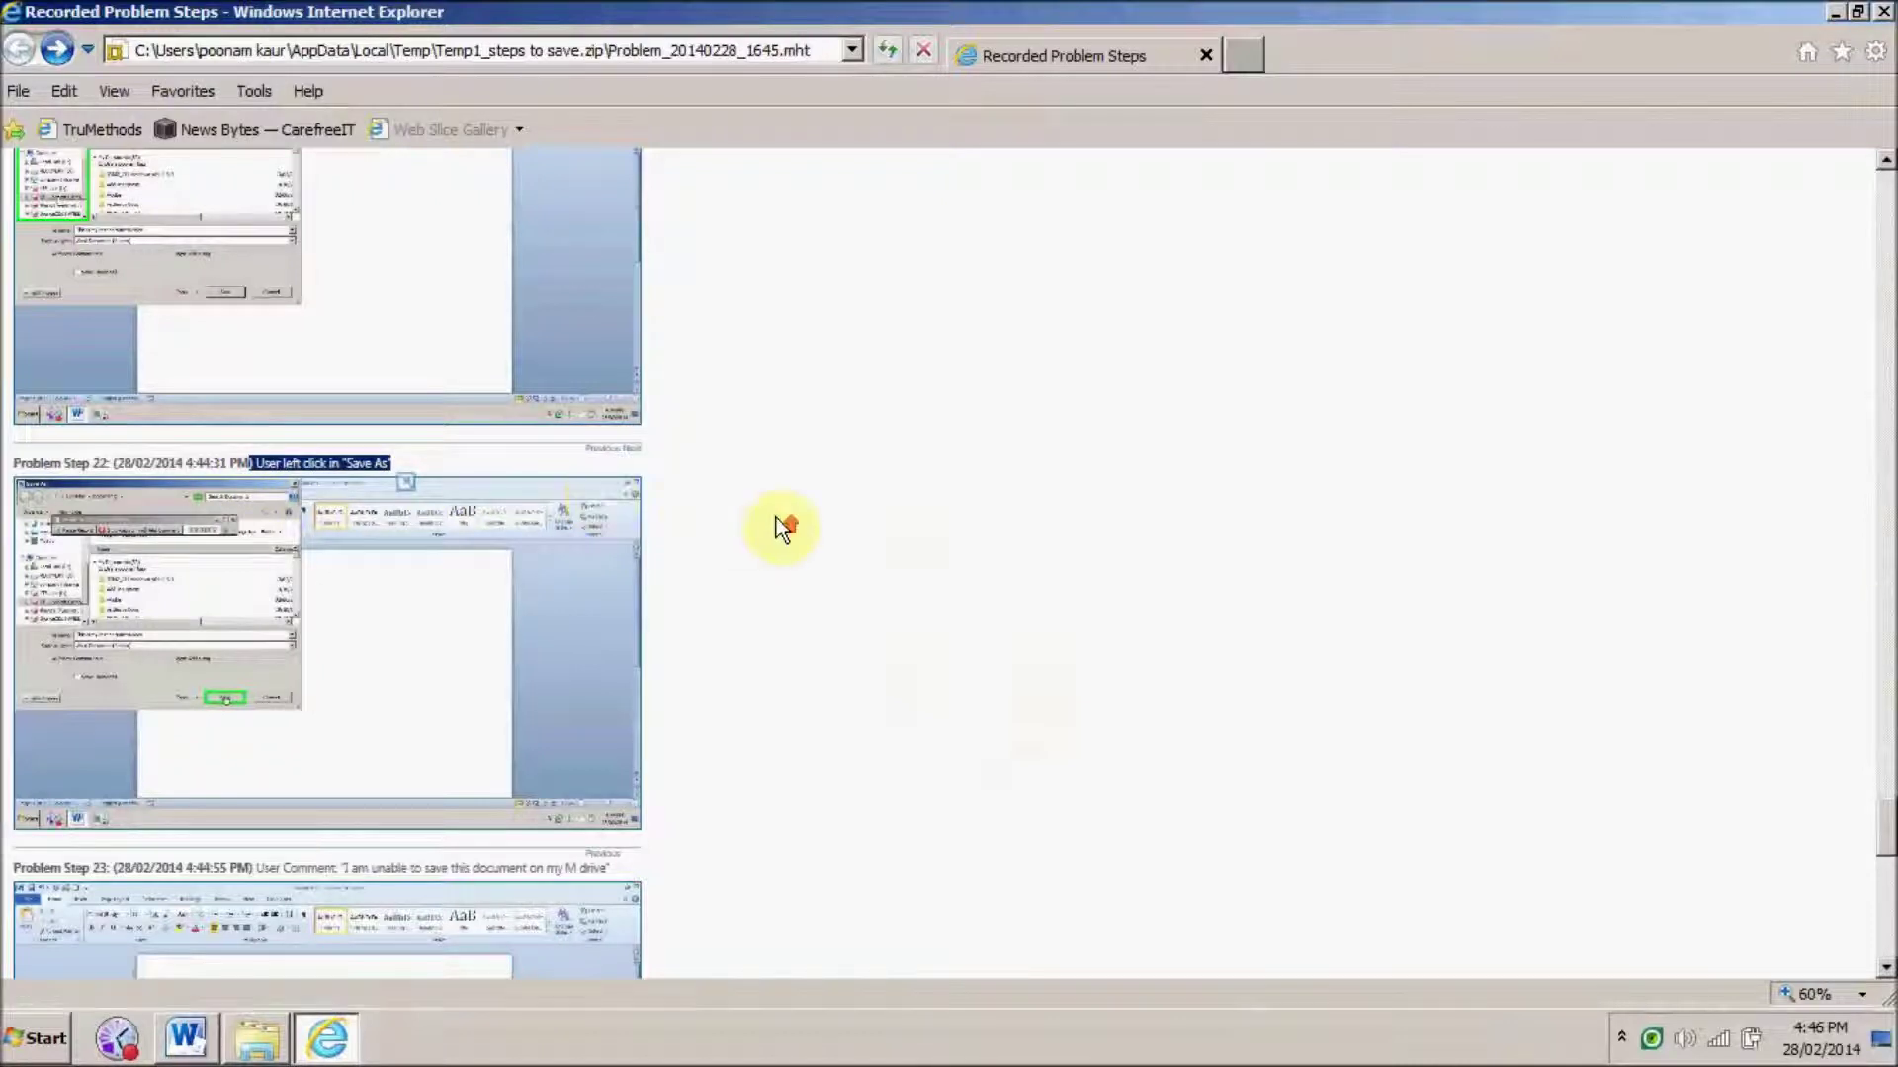
{"action": "scroll", "coordinate": [741, 518], "scroll_direction": "up", "scroll_amount": 3}
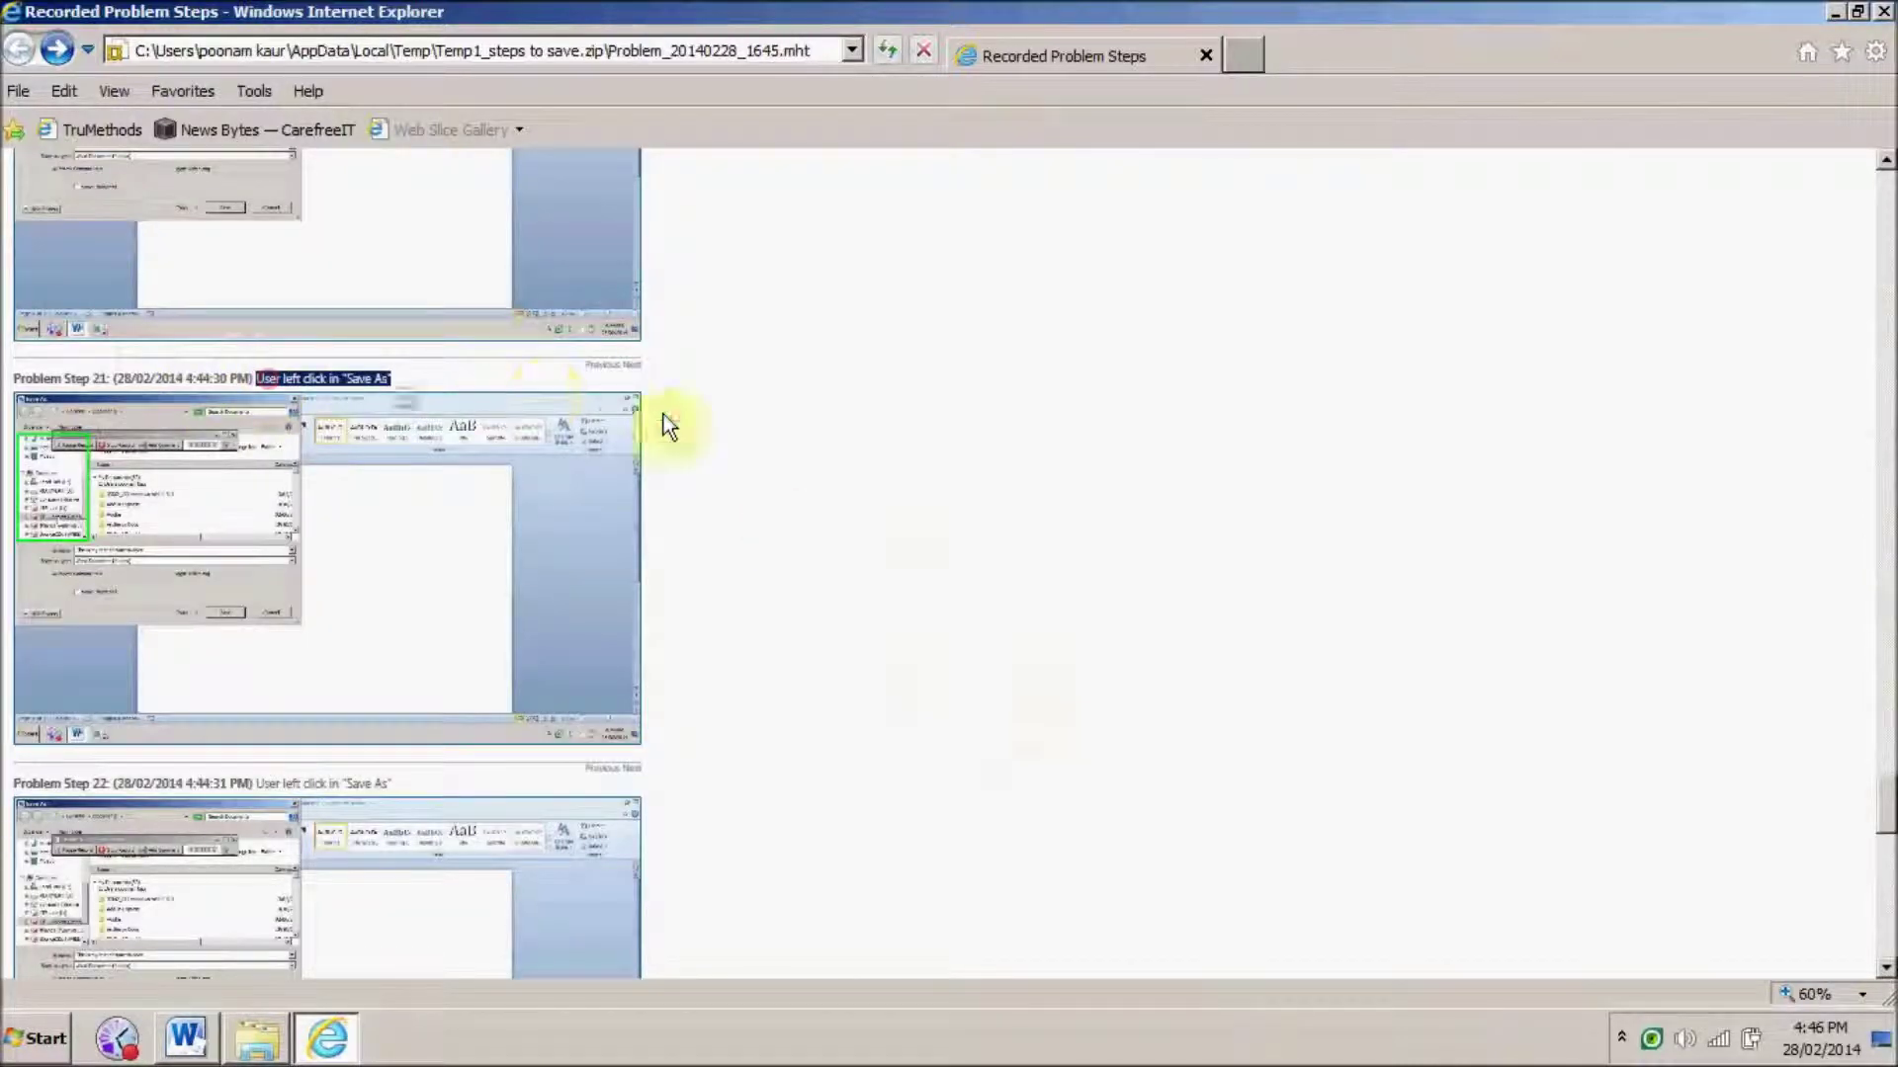
{"action": "scroll", "coordinate": [670, 414], "scroll_direction": "up", "scroll_amount": 6}
{"action": "left_click_drag", "start_coordinate": [244, 628], "coordinate": [732, 637]}
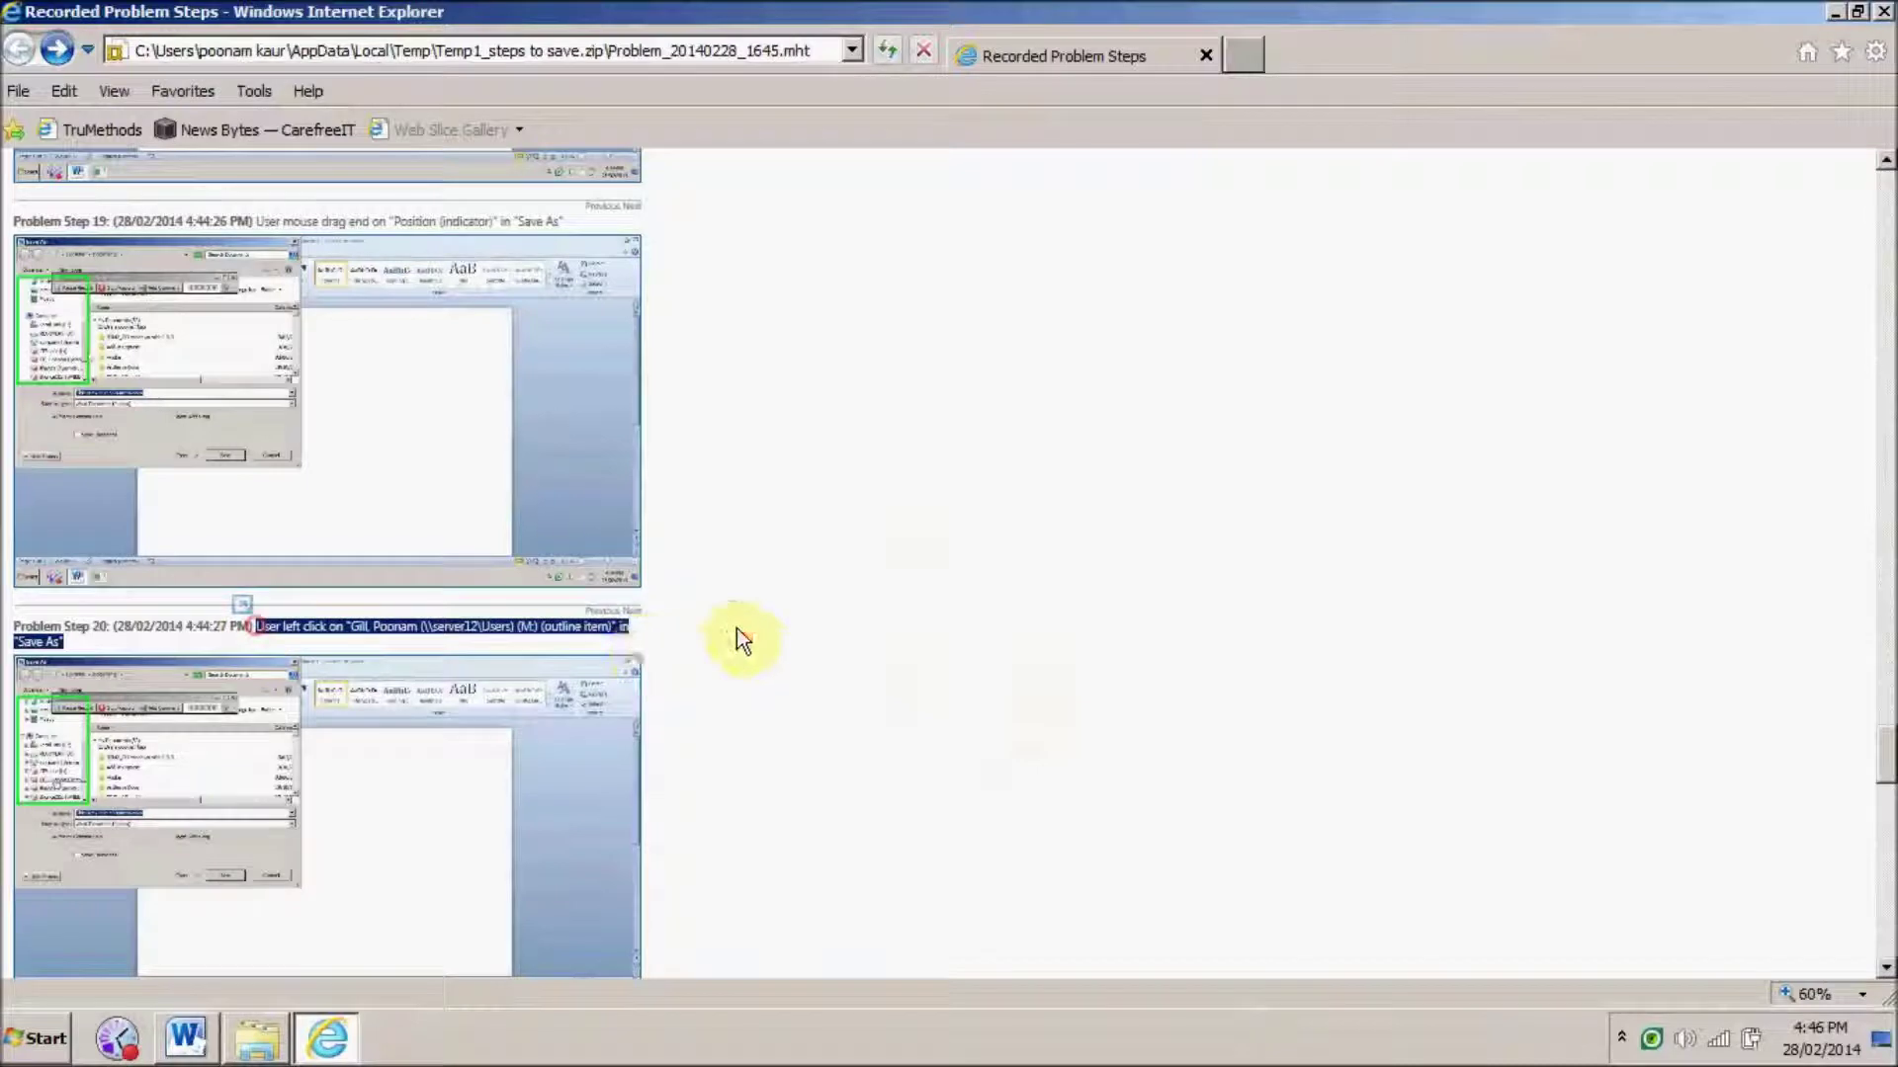
{"action": "scroll", "coordinate": [773, 588], "scroll_direction": "up", "scroll_amount": 6}
{"action": "scroll", "coordinate": [727, 609], "scroll_direction": "down", "scroll_amount": 1}
{"action": "scroll", "coordinate": [727, 609], "scroll_direction": "down", "scroll_amount": 2}
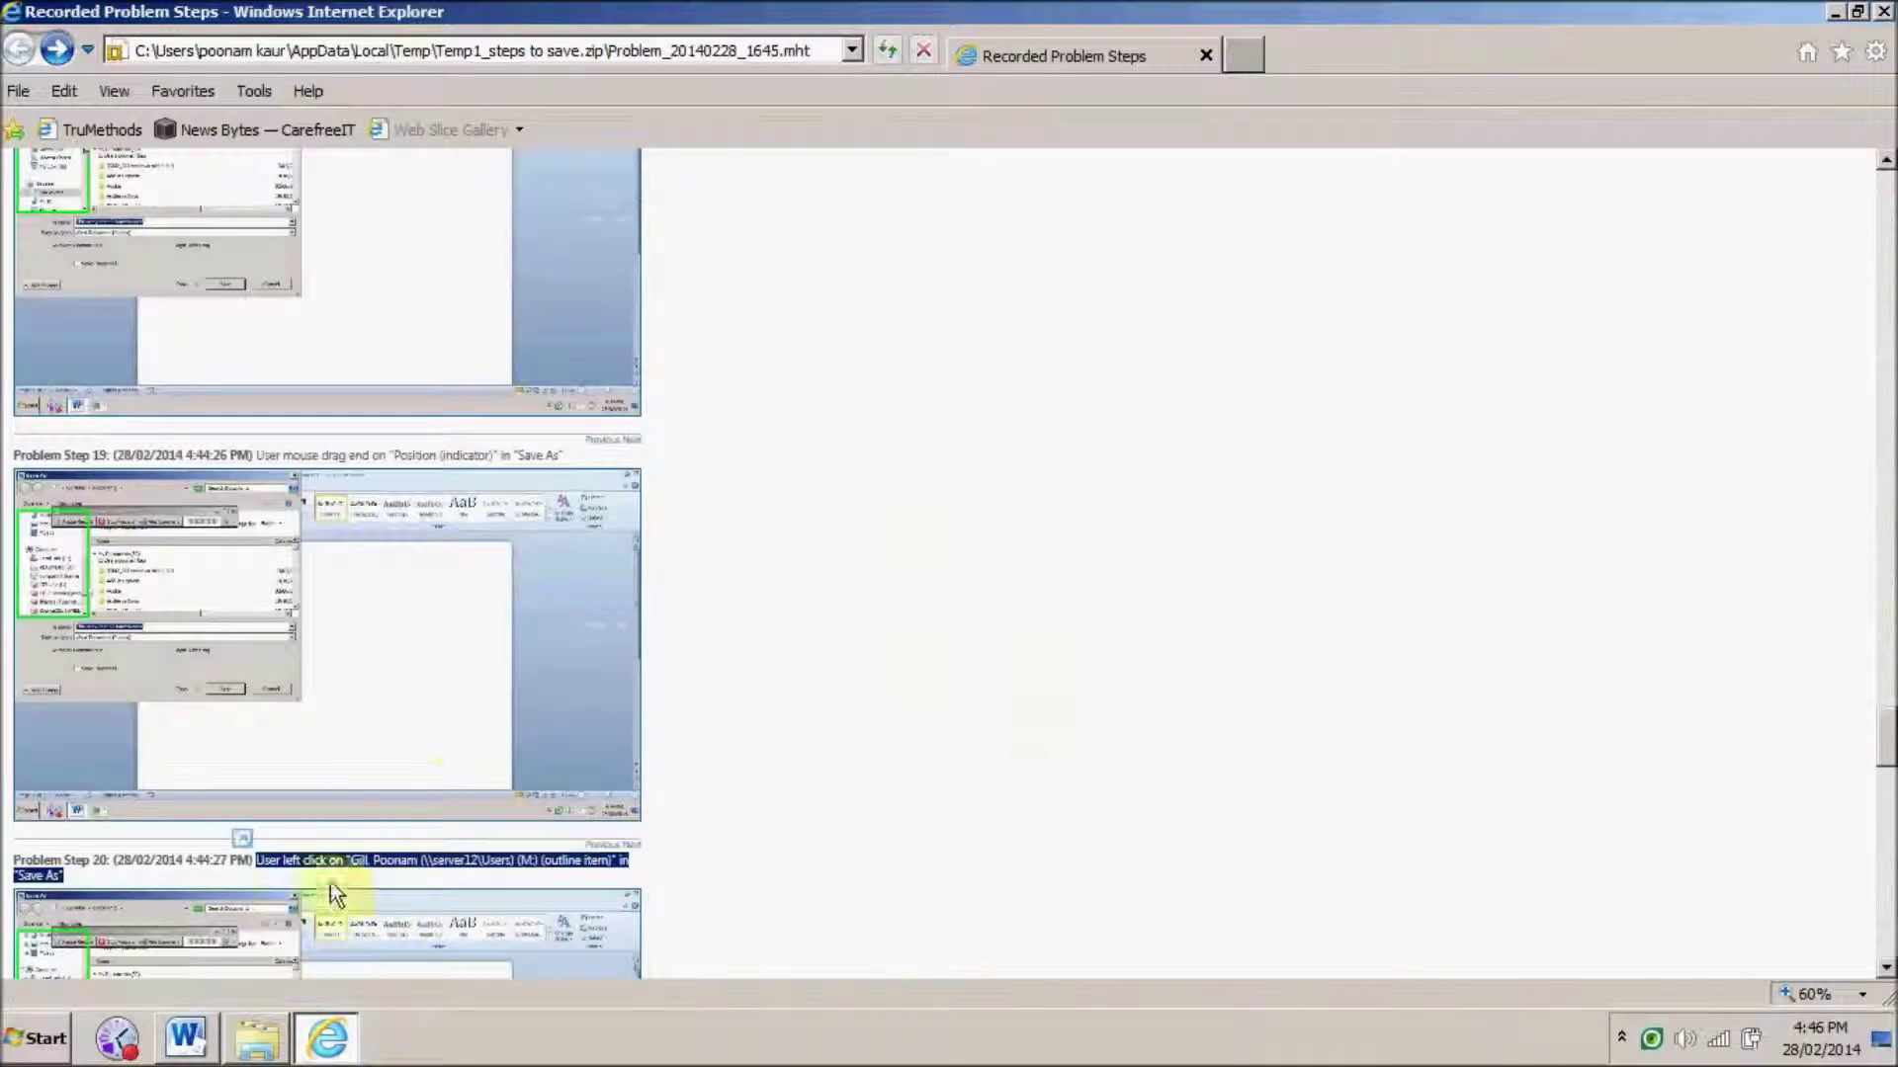
{"action": "scroll", "coordinate": [884, 872], "scroll_direction": "down", "scroll_amount": 1}
{"action": "scroll", "coordinate": [884, 865], "scroll_direction": "down", "scroll_amount": 4}
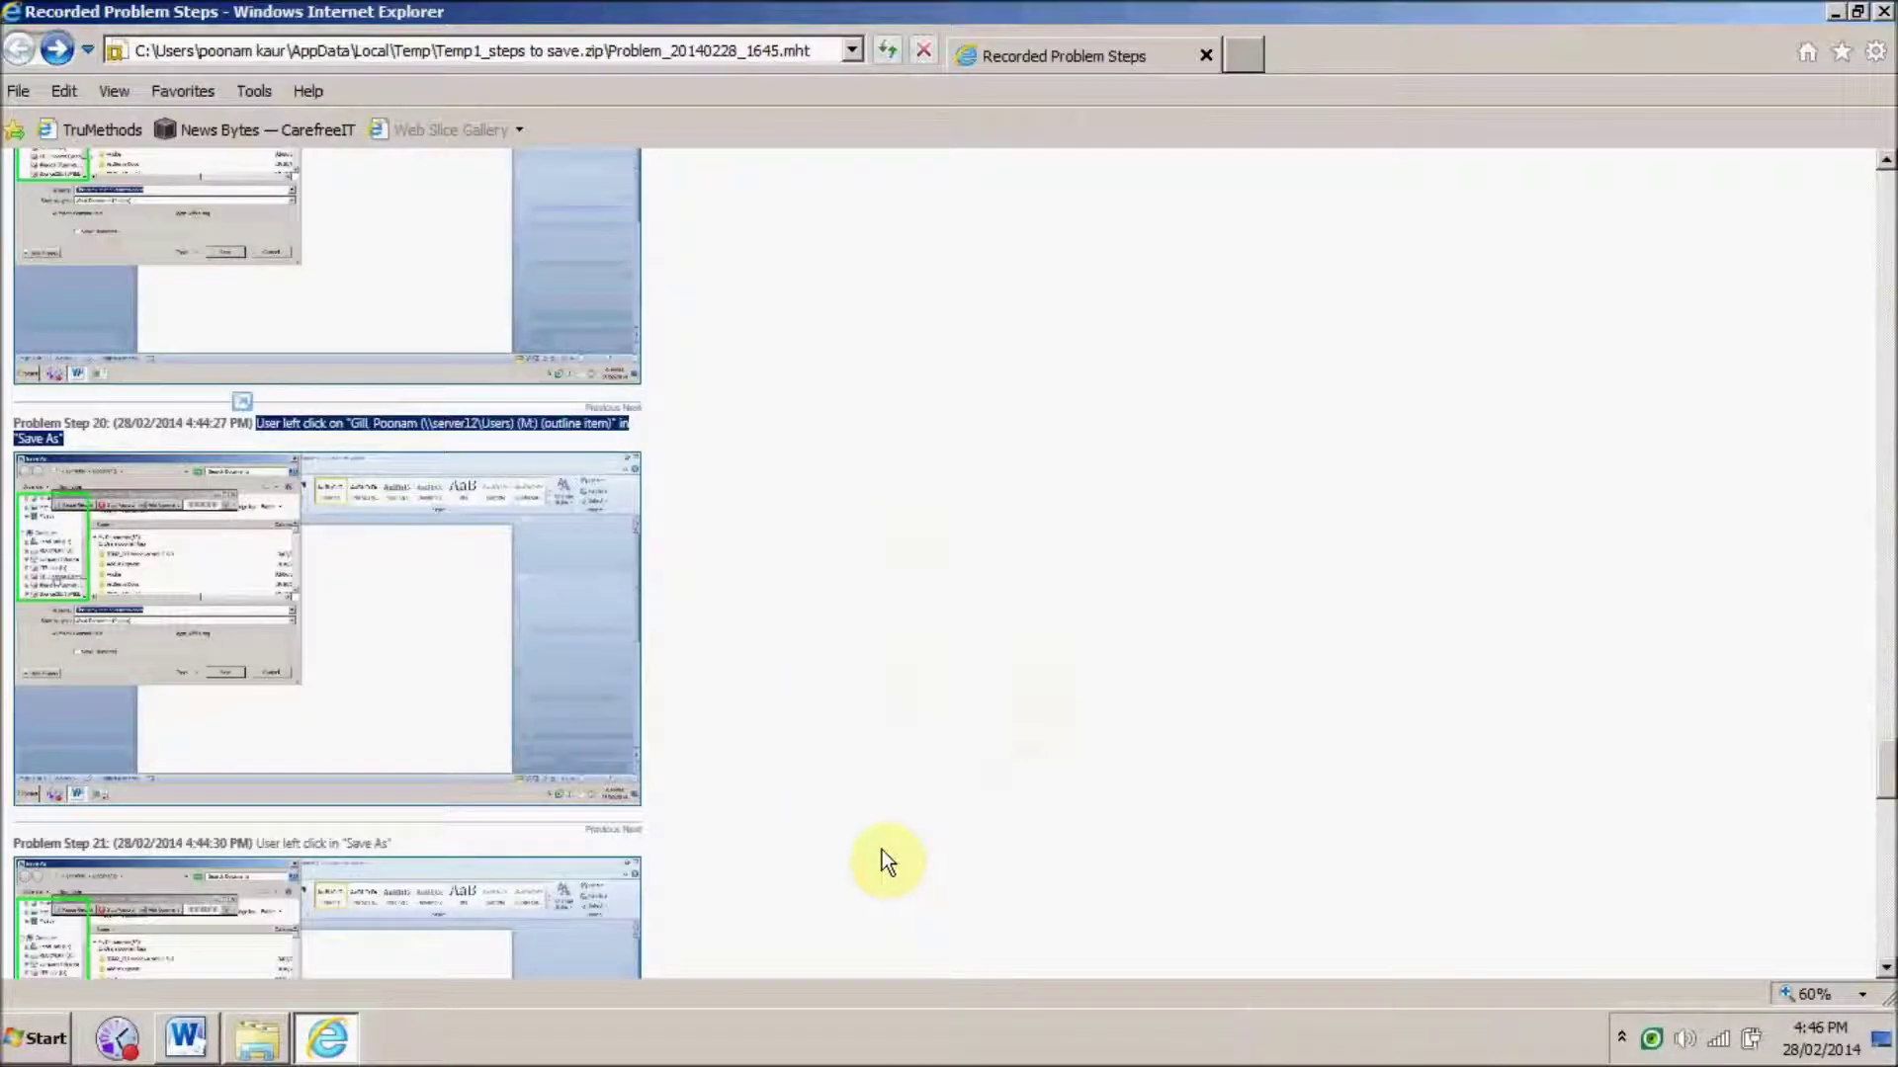
{"action": "scroll", "coordinate": [882, 851], "scroll_direction": "down", "scroll_amount": 5}
{"action": "scroll", "coordinate": [883, 851], "scroll_direction": "down", "scroll_amount": 5}
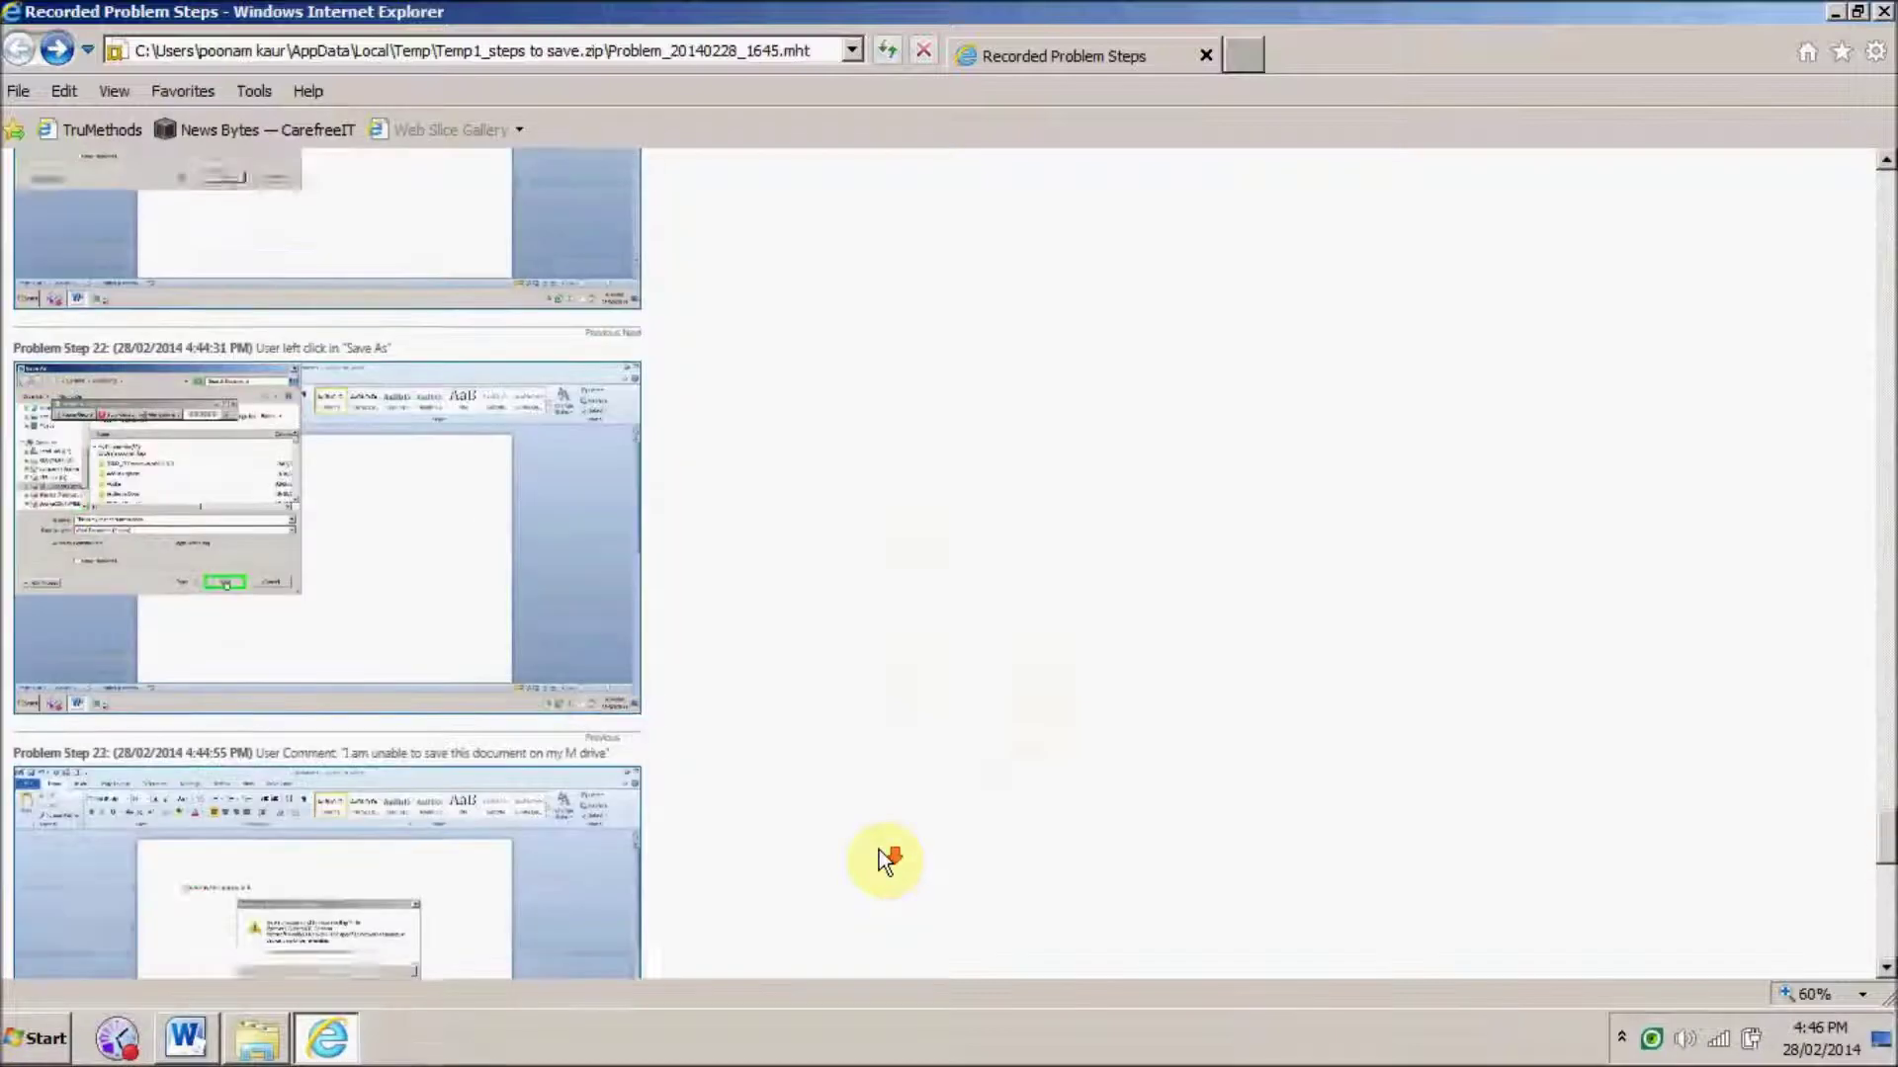
{"action": "scroll", "coordinate": [879, 851], "scroll_direction": "down", "scroll_amount": 6}
{"action": "left_click_drag", "start_coordinate": [282, 171], "coordinate": [667, 184]}
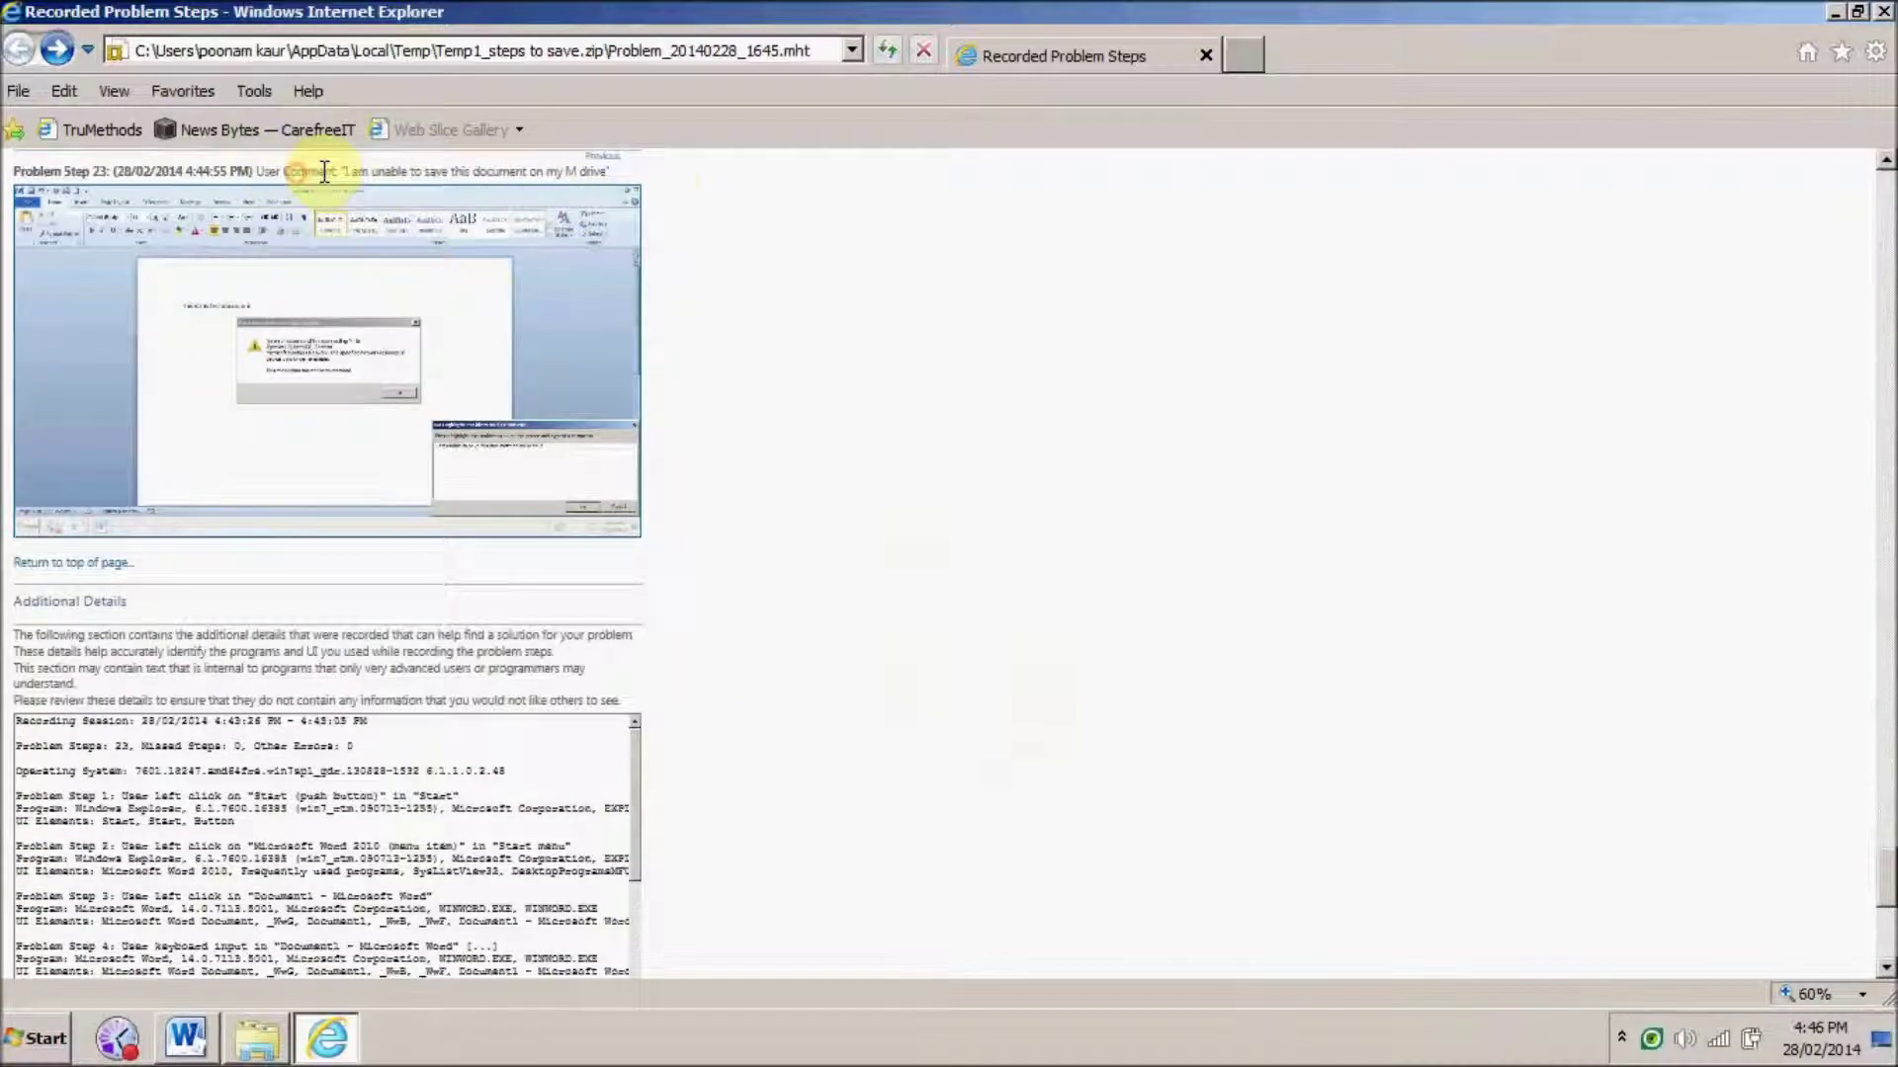
{"action": "triple_click", "coordinate": [658, 161]}
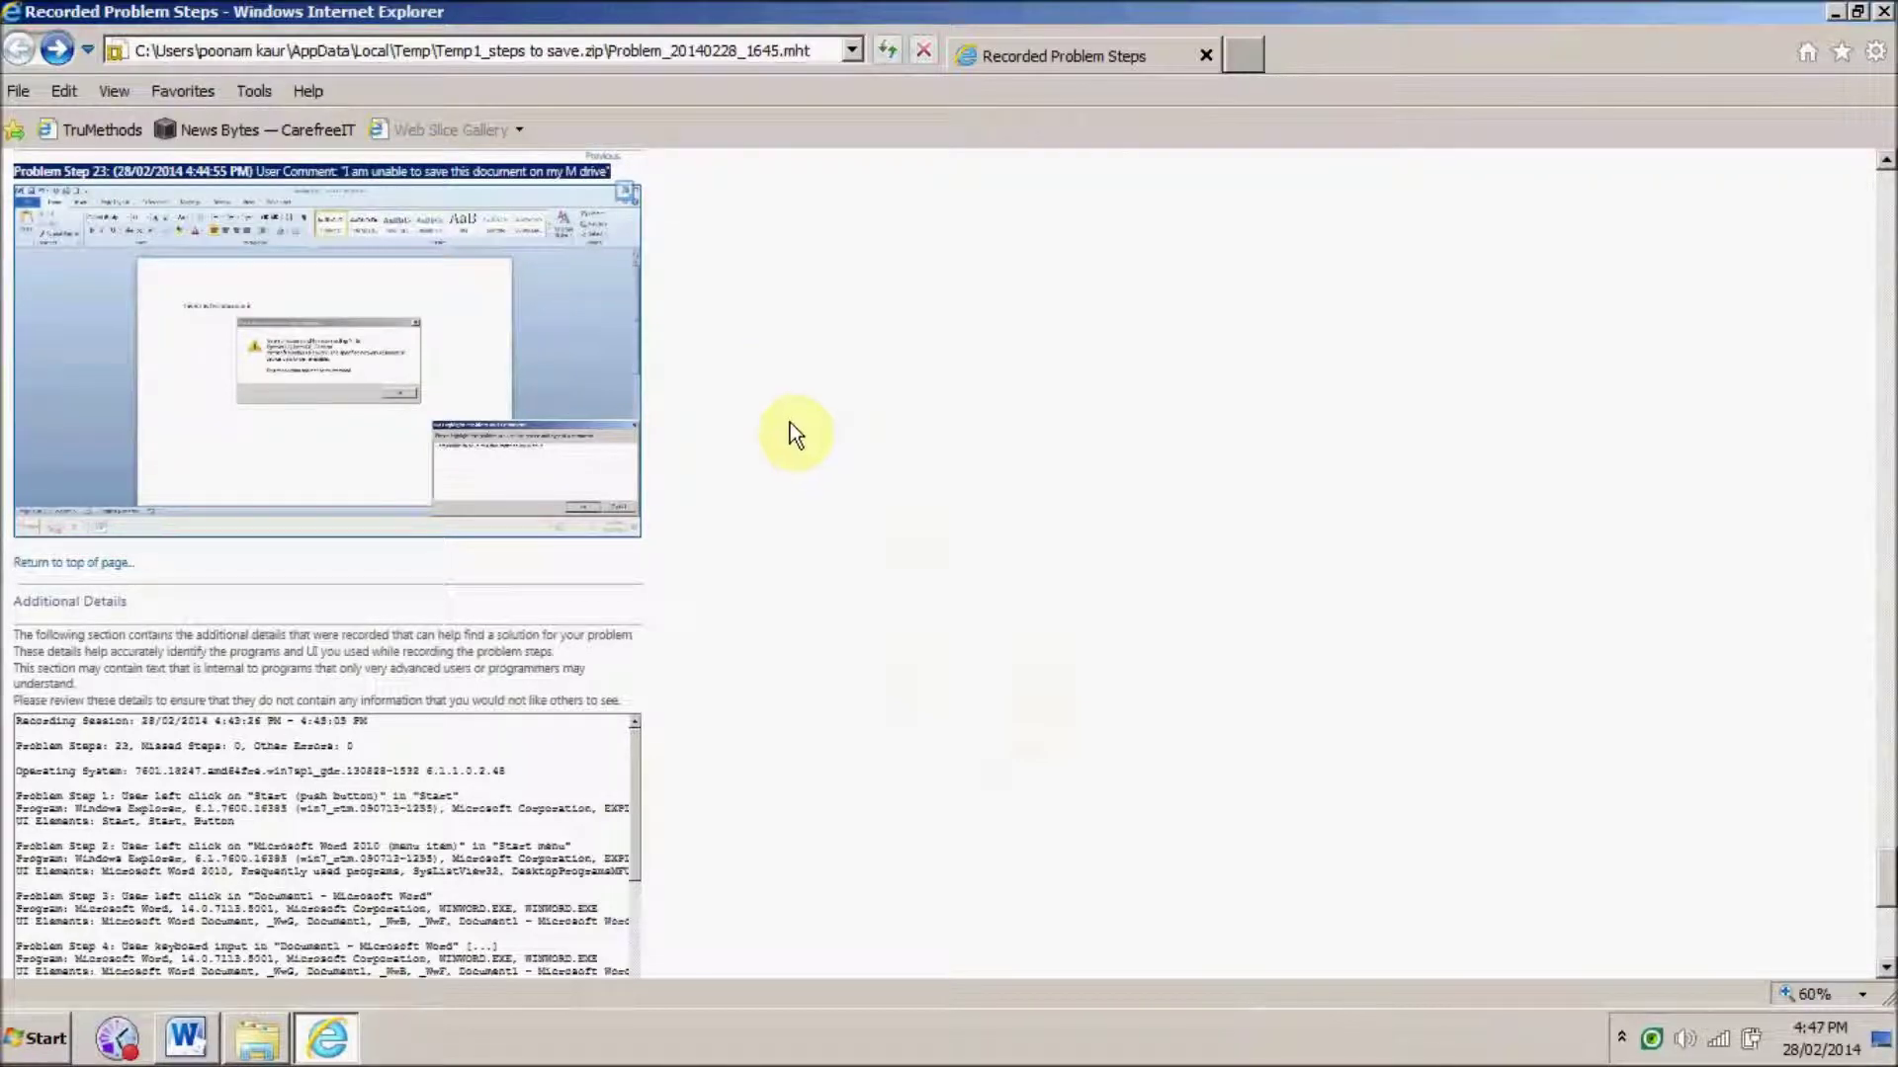
{"action": "scroll", "coordinate": [788, 423], "scroll_direction": "up", "scroll_amount": 5}
{"action": "scroll", "coordinate": [787, 422], "scroll_direction": "up", "scroll_amount": 1}
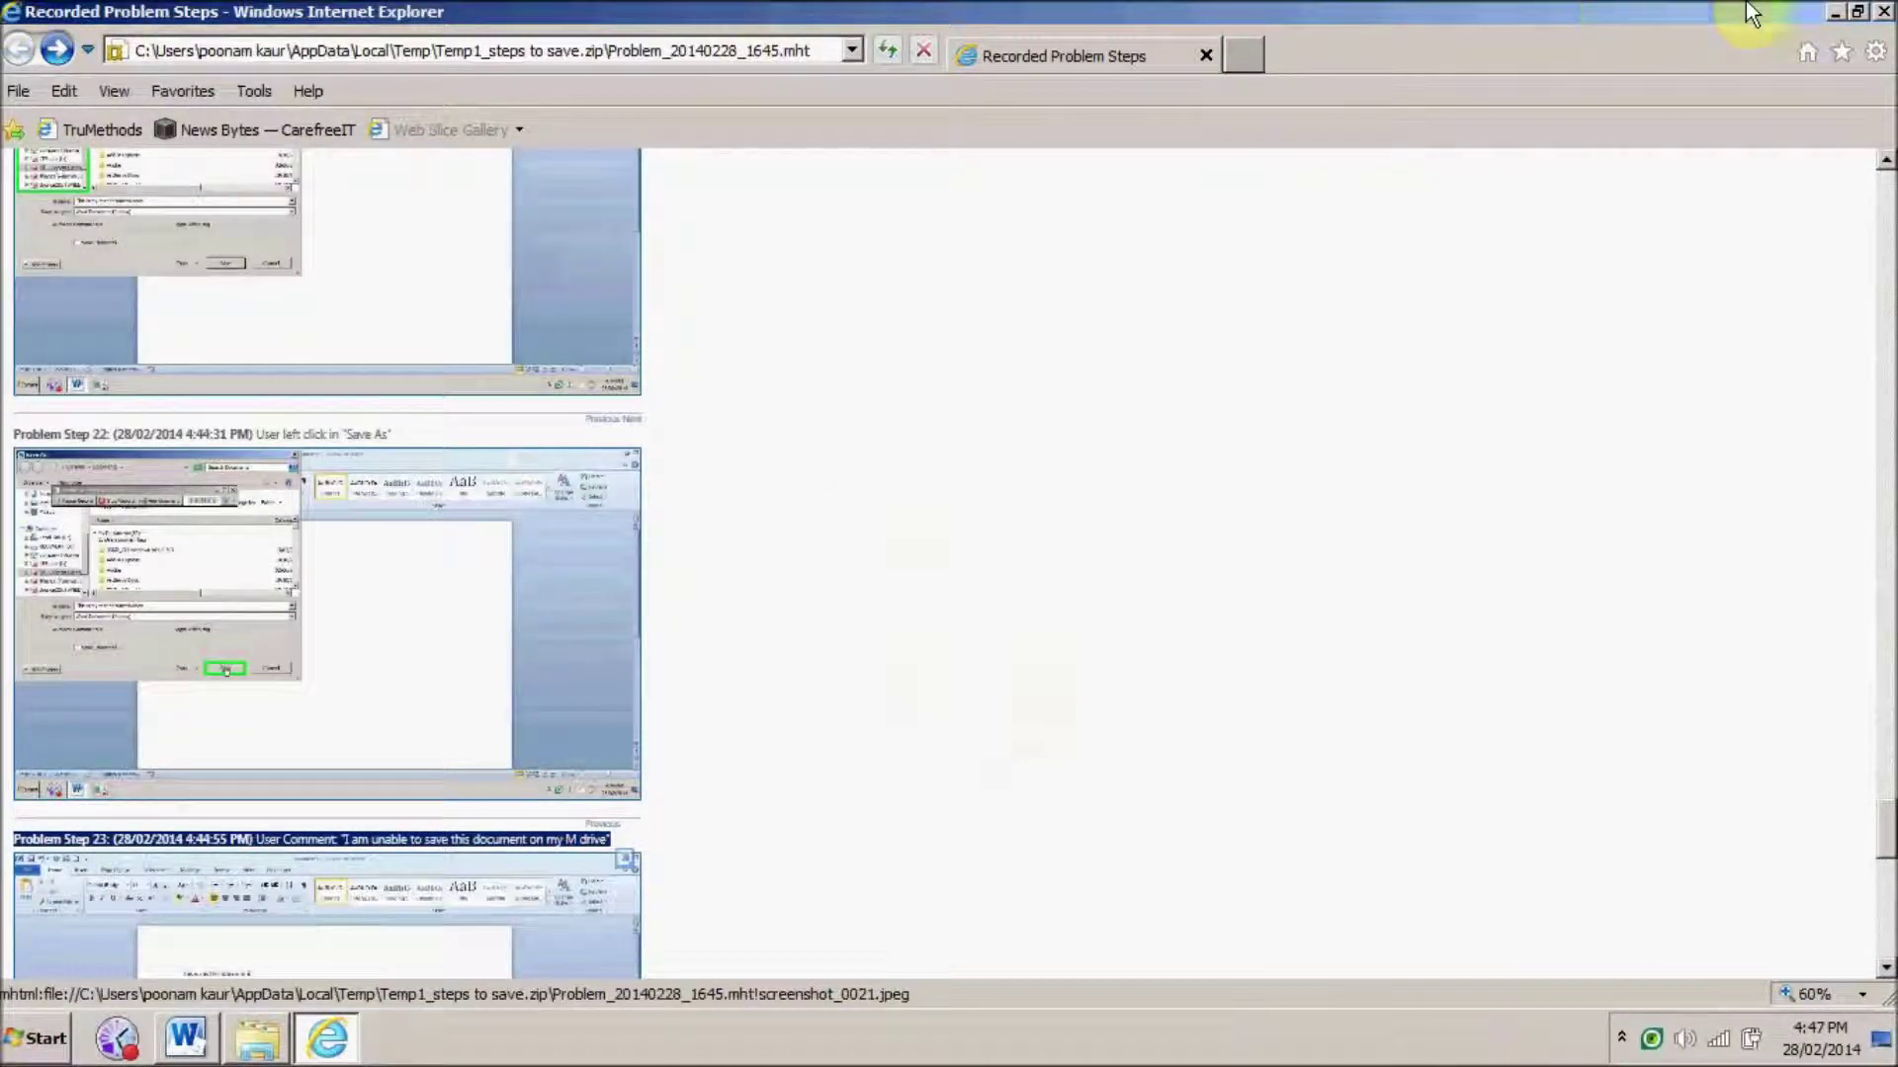
Step: Close Internet Explorer and the steps to save.zip Explorer window
{"action": "left_click", "coordinate": [1882, 12]}
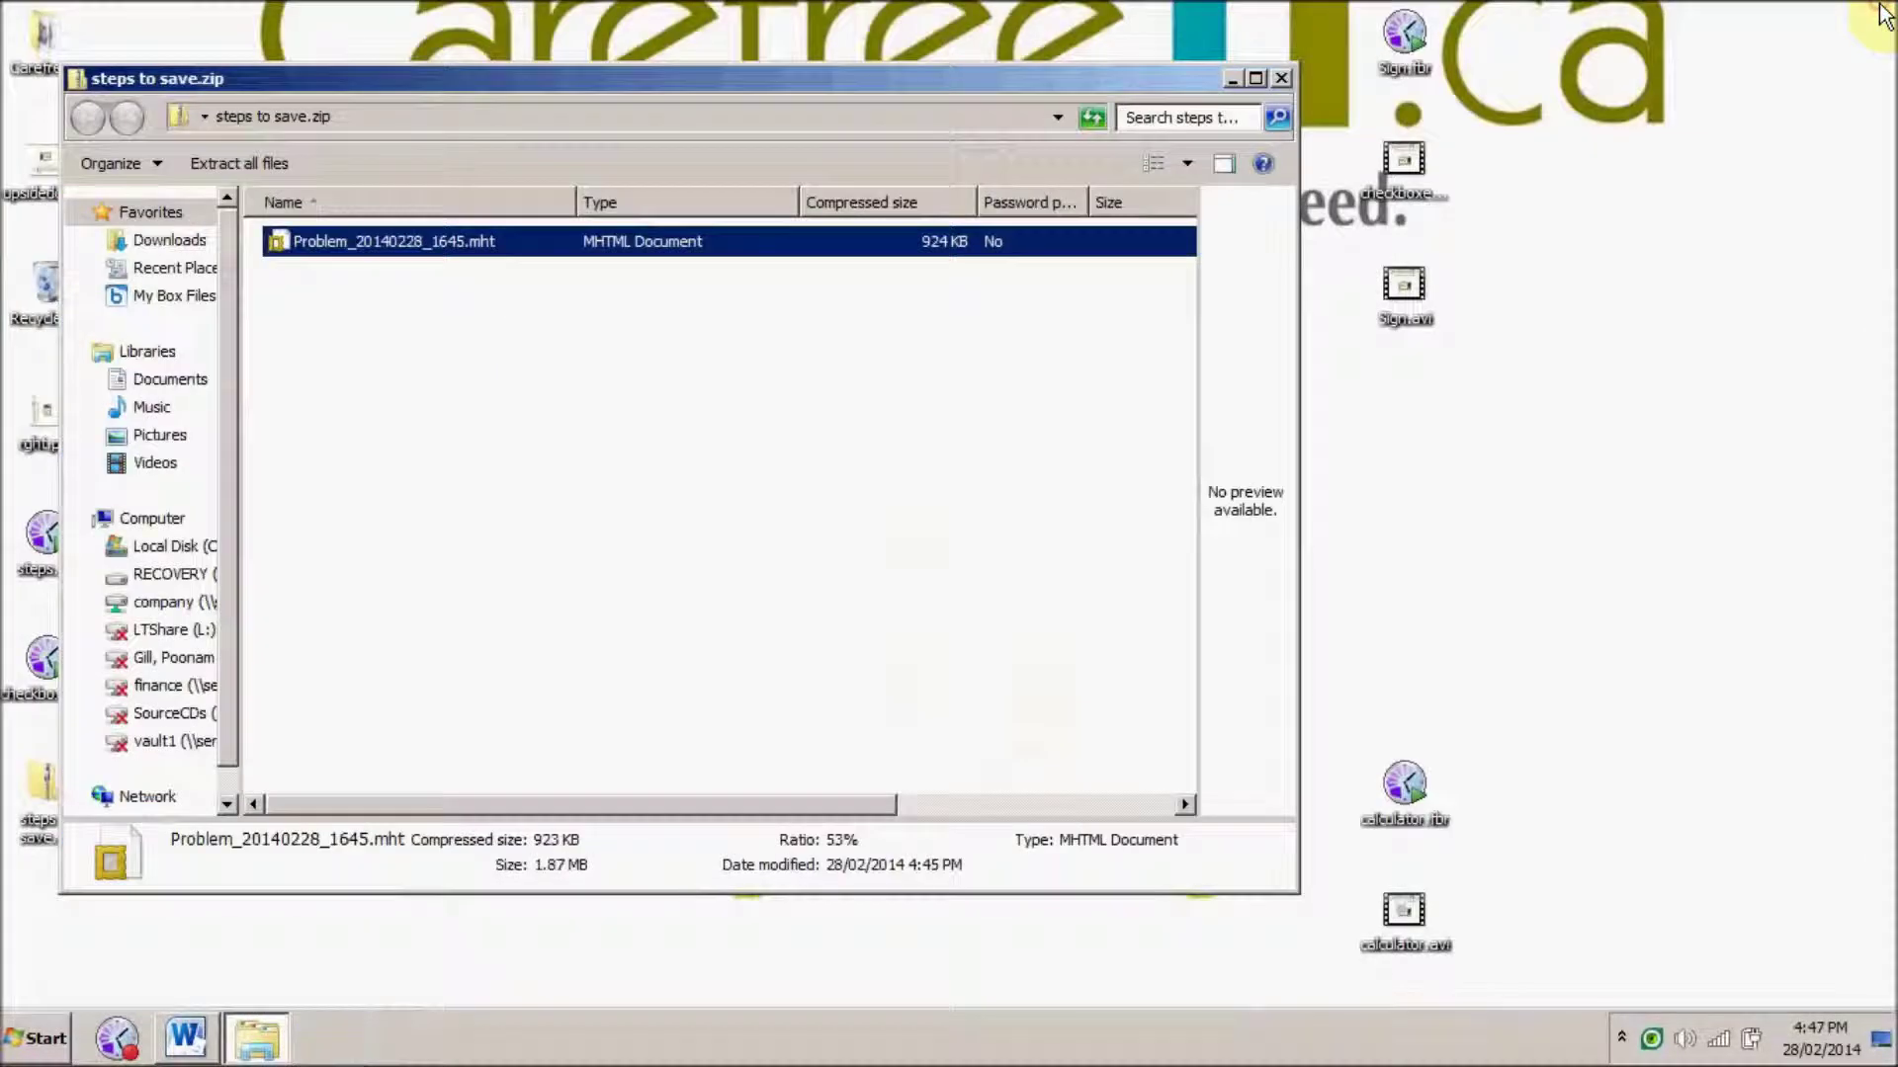
{"action": "left_click", "coordinate": [1283, 79]}
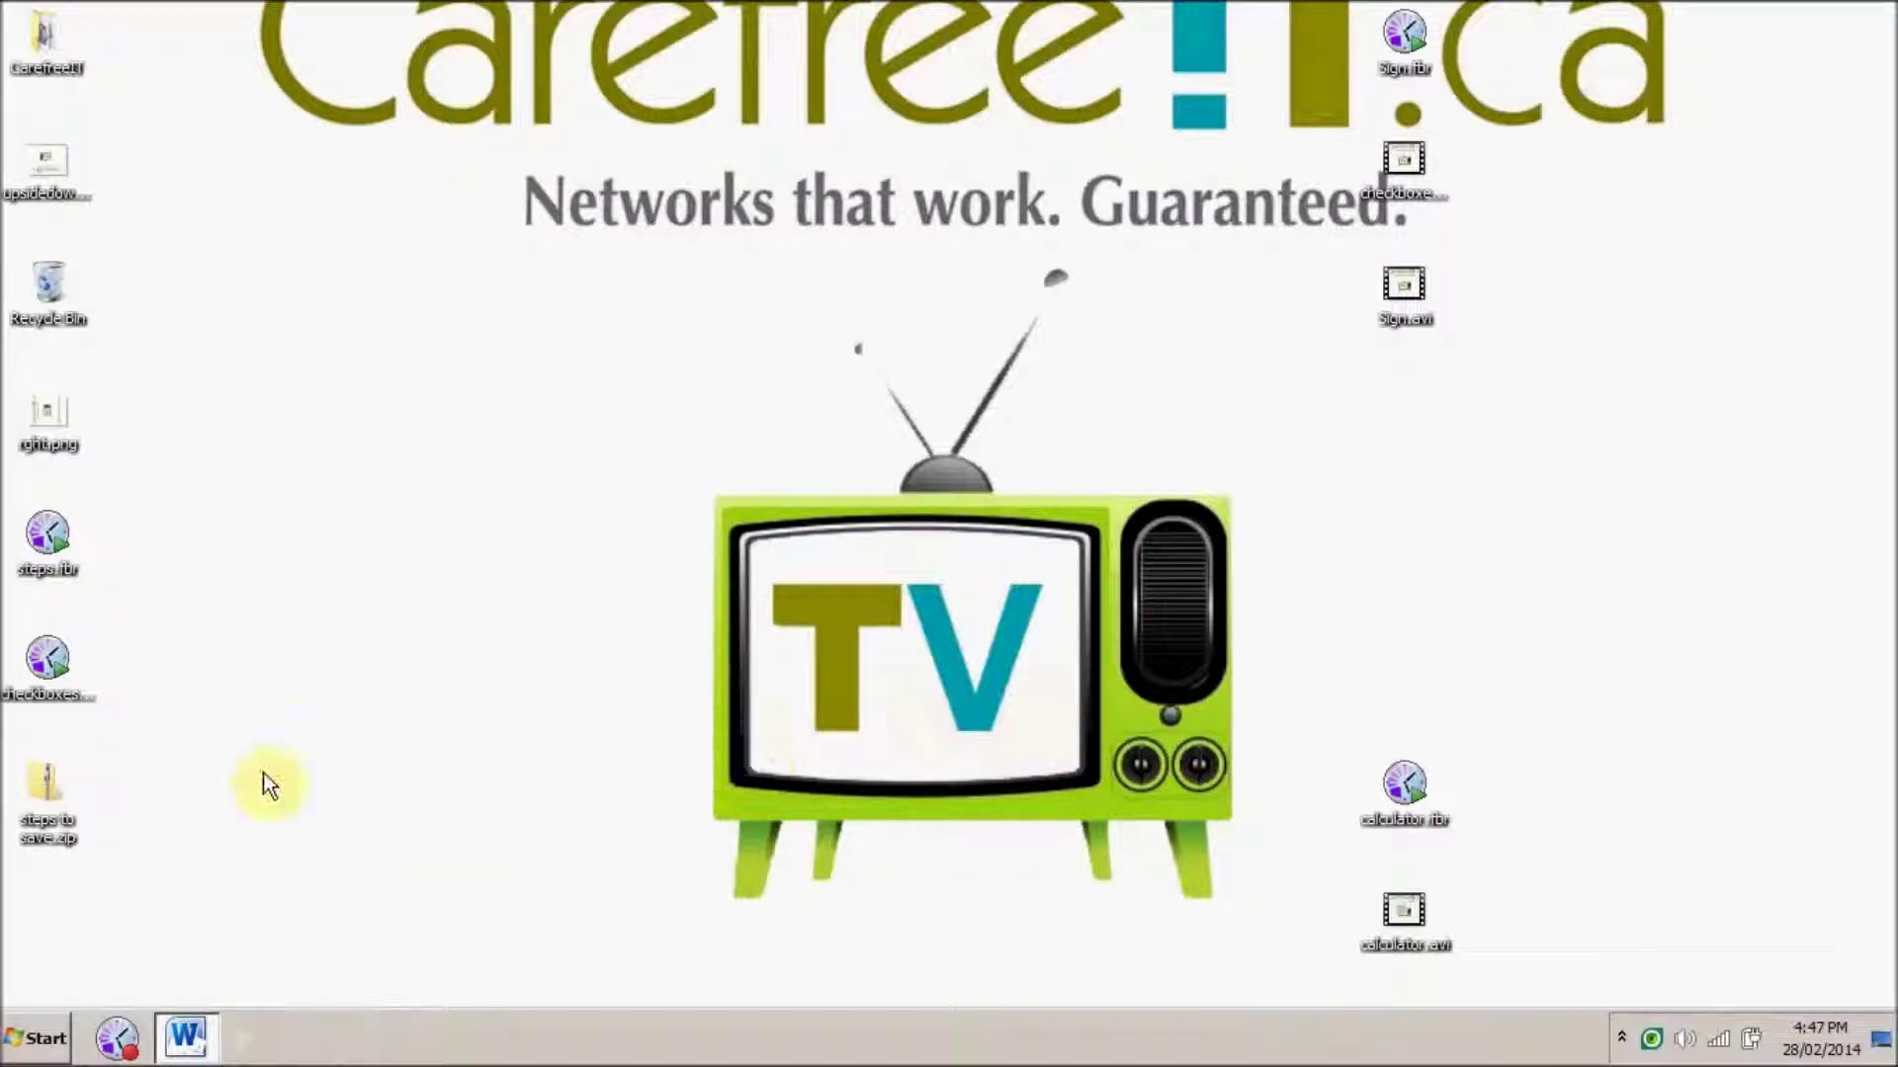
{"action": "left_click", "coordinate": [57, 783]}
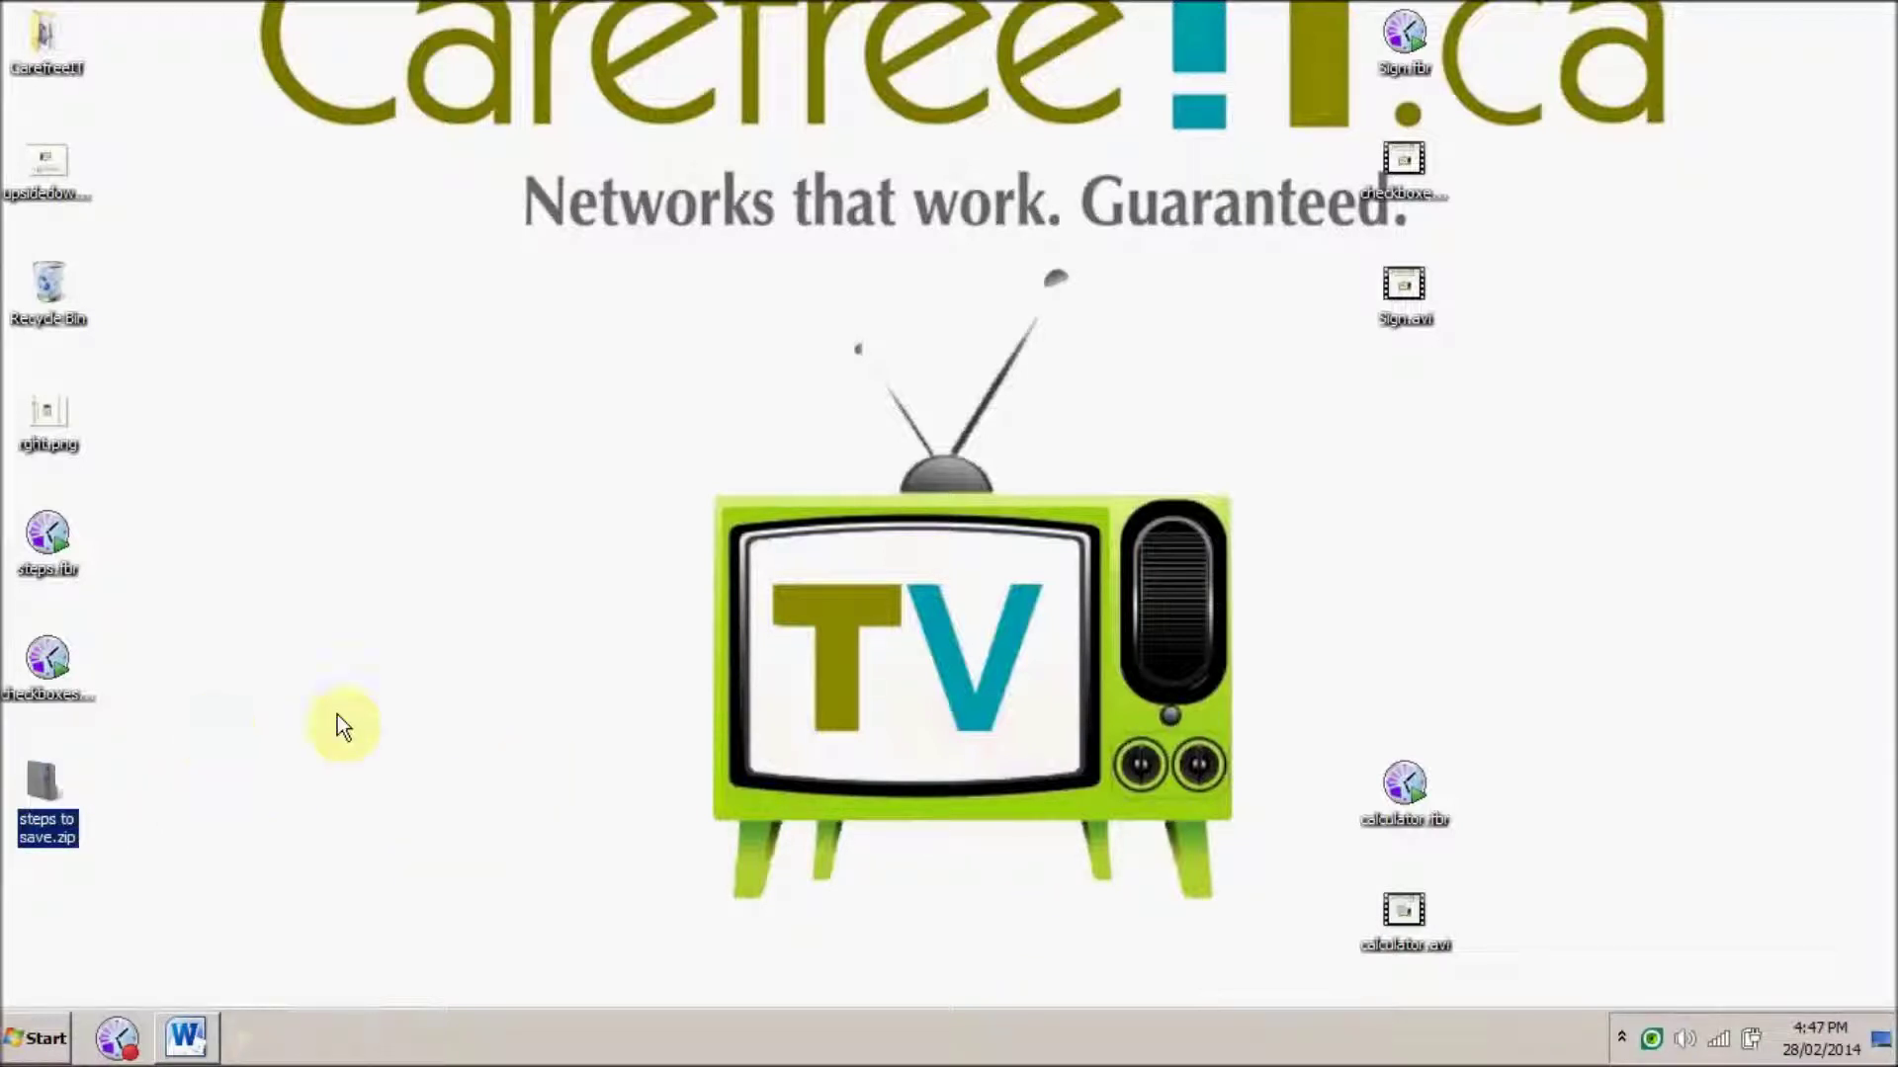